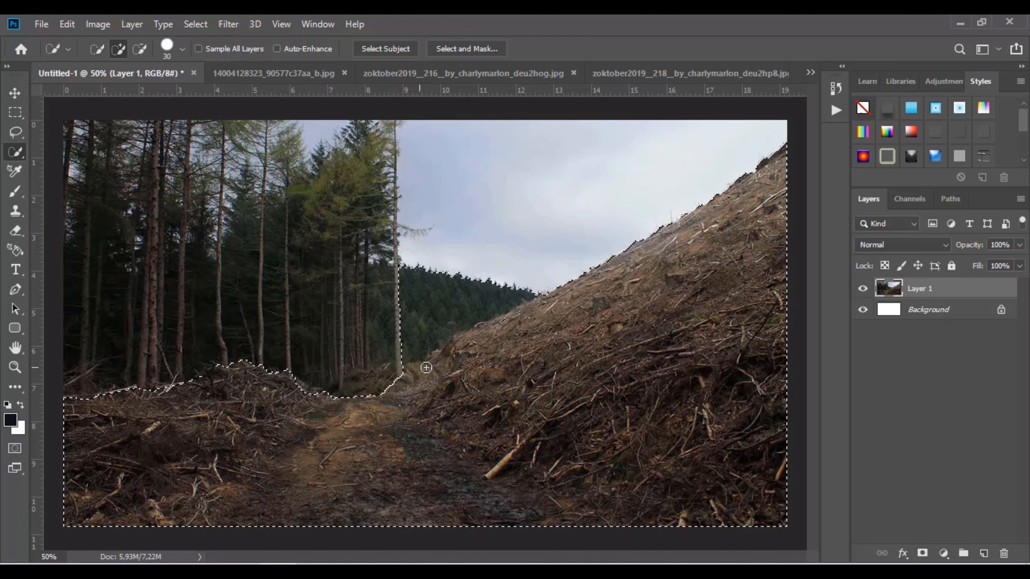
Step: Mask Layer 1 to the selected ground and paint out the remaining dark forest behind the slope
left_click(923, 552)
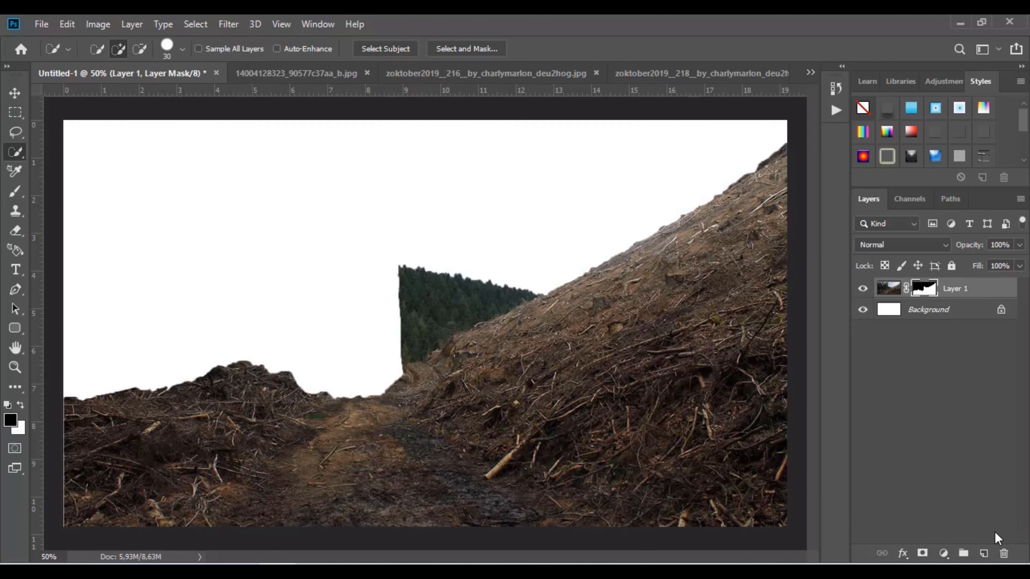
left_click(15, 191)
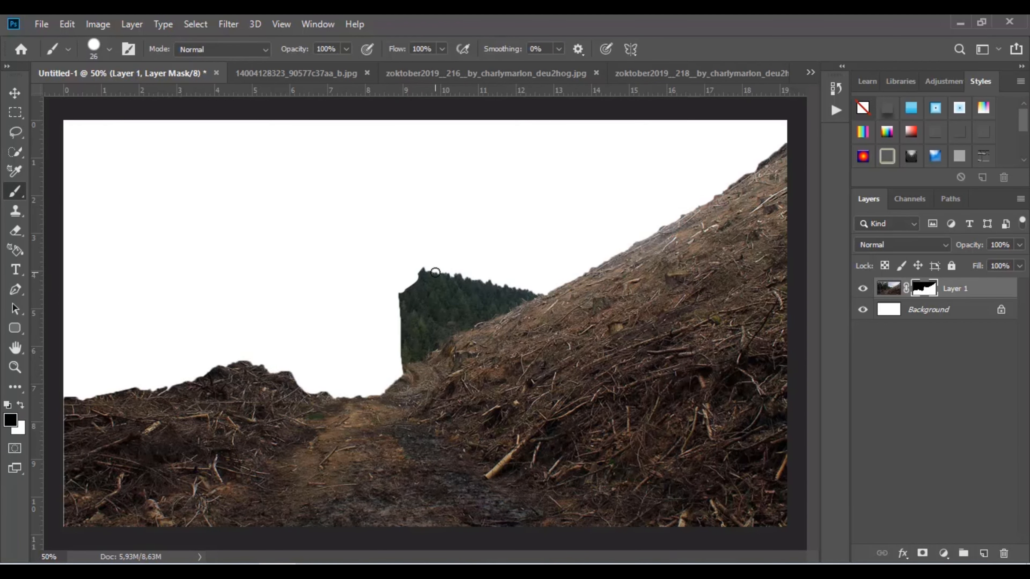
scroll(489, 284, "up", 2)
right_click(517, 306)
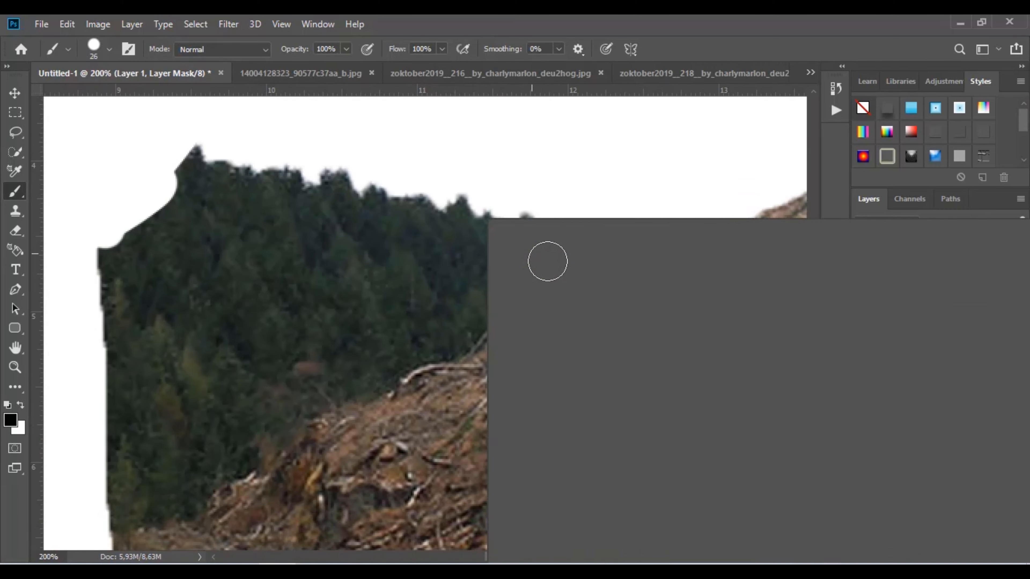
left_click_drag(574, 258, 585, 258)
mouse_move(151, 175)
left_mouse_down()
mouse_move(84, 272)
mouse_move(70, 446)
mouse_move(91, 513)
mouse_move(159, 496)
mouse_move(259, 427)
mouse_move(295, 387)
mouse_move(664, 218)
mouse_move(313, 287)
mouse_move(142, 424)
mouse_move(390, 183)
mouse_move(480, 175)
mouse_move(132, 288)
mouse_move(301, 179)
mouse_move(211, 308)
left_mouse_up()
Step: Enlarge the mountain photo on Layer 2 to about 54% and align it with the canvas's left edge behind the ground
key("ctrl+minus")
key("ctrl+minus")
key("ctrl+minus")
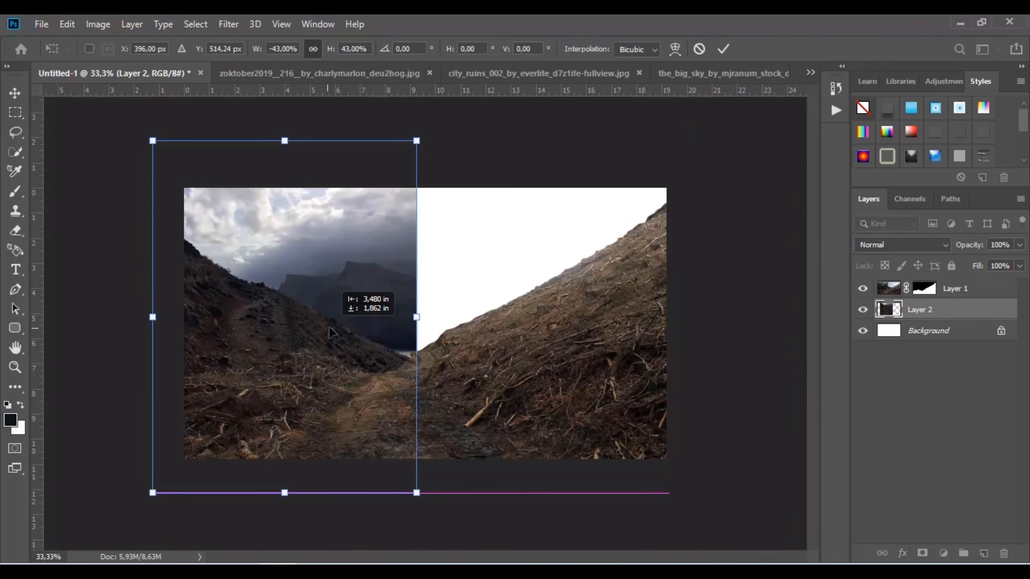
left_click_drag(329, 326, 360, 293)
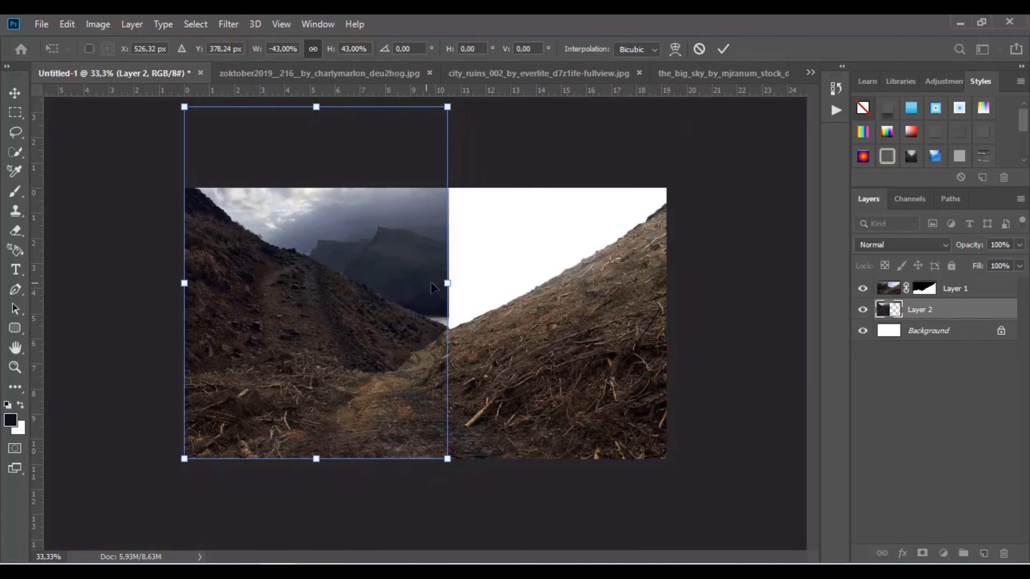
left_click_drag(449, 460, 563, 518)
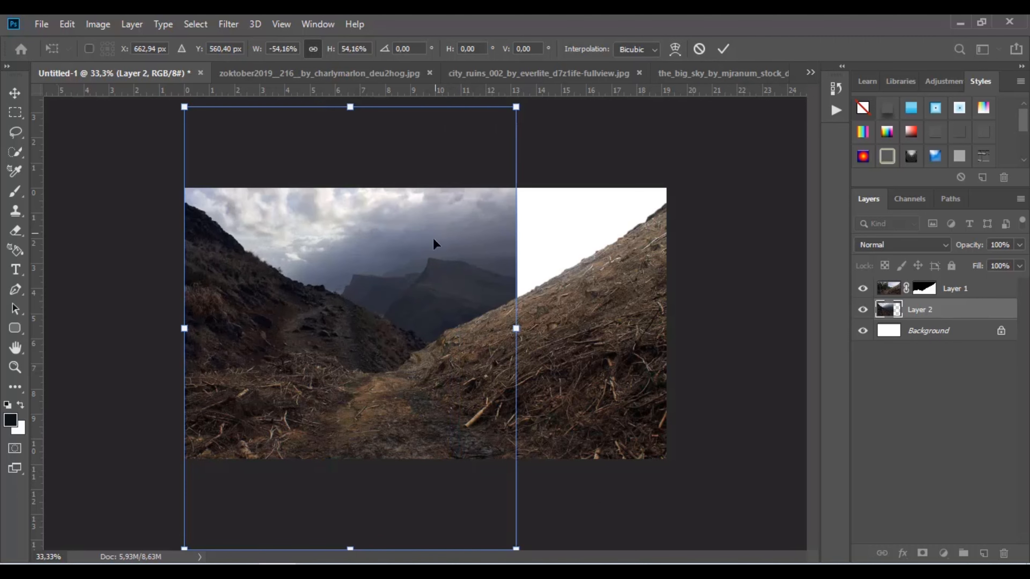
mouse_move(371, 279)
left_mouse_down()
mouse_move(391, 283)
mouse_move(321, 253)
mouse_move(346, 227)
mouse_move(378, 268)
left_mouse_up()
left_click(723, 49)
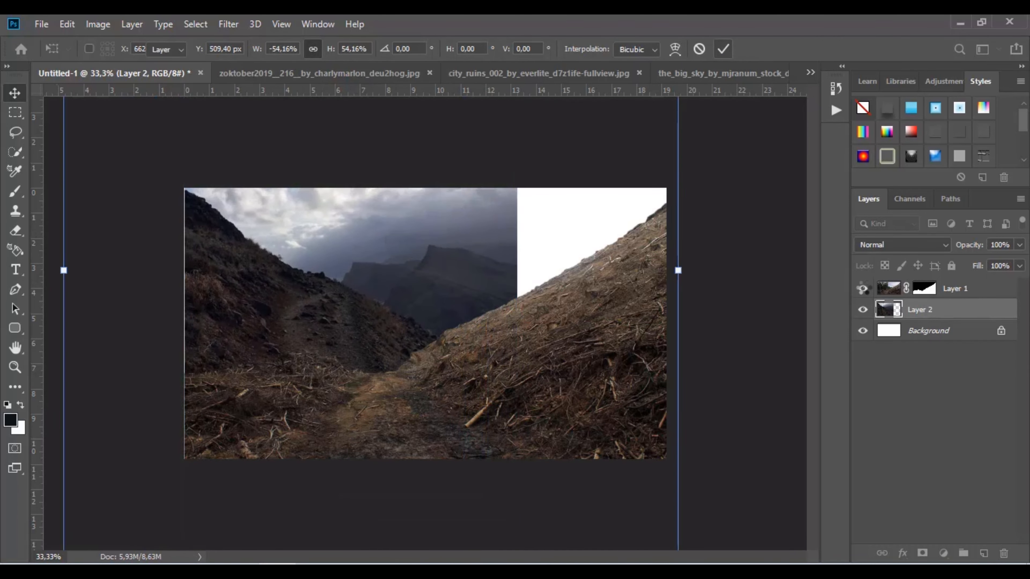
Step: Mask Layer 2 to its dark hillside with a quick selection, hiding Layer 1 only while selecting
left_click(863, 288)
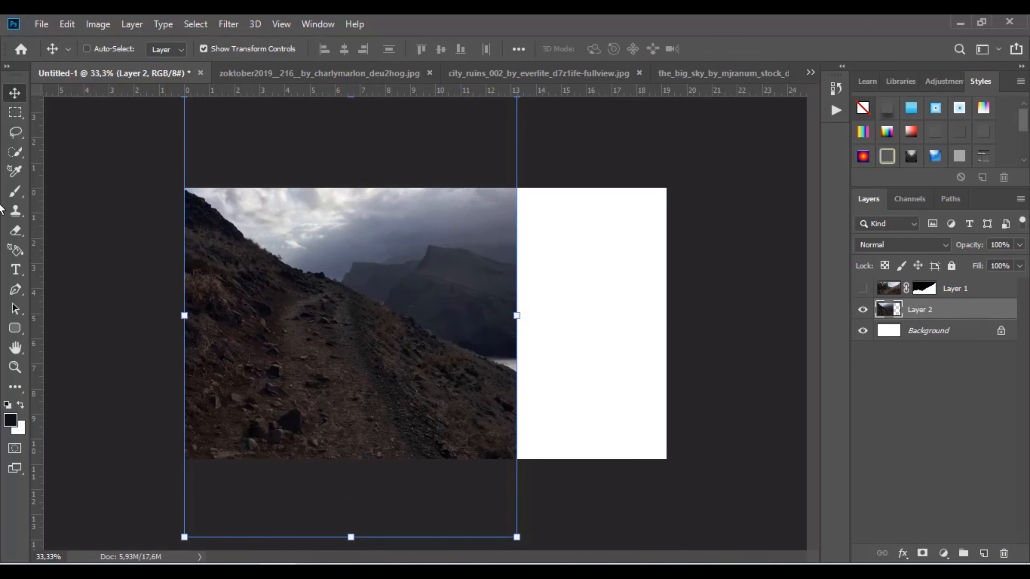
left_click(16, 152)
mouse_move(211, 224)
left_mouse_down()
mouse_move(202, 271)
mouse_move(481, 446)
mouse_move(509, 436)
mouse_move(483, 381)
mouse_move(407, 325)
mouse_move(426, 337)
left_mouse_up()
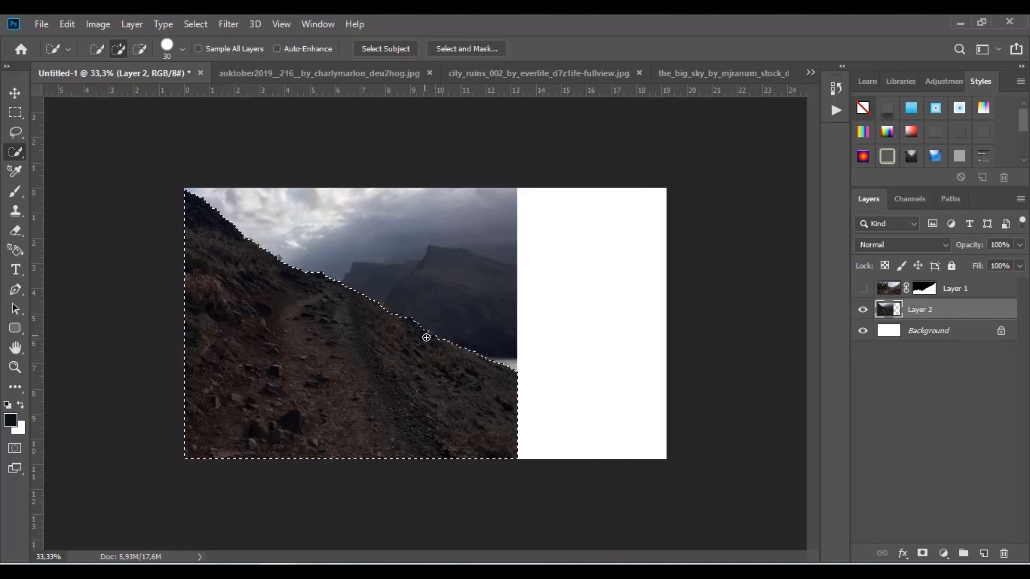
left_click(923, 553)
left_click(863, 288)
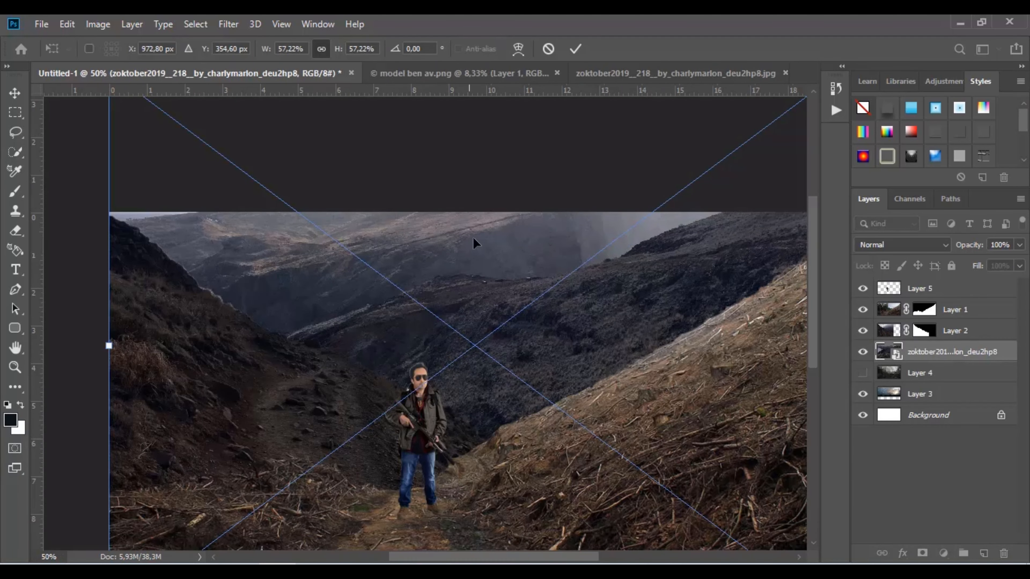
Step: Move the smart-object mountain landscape down so its peak and sky fill the gap between the slopes, hiding Layer 2 only while positioning it
left_click_drag(471, 239, 485, 254)
left_click(575, 49)
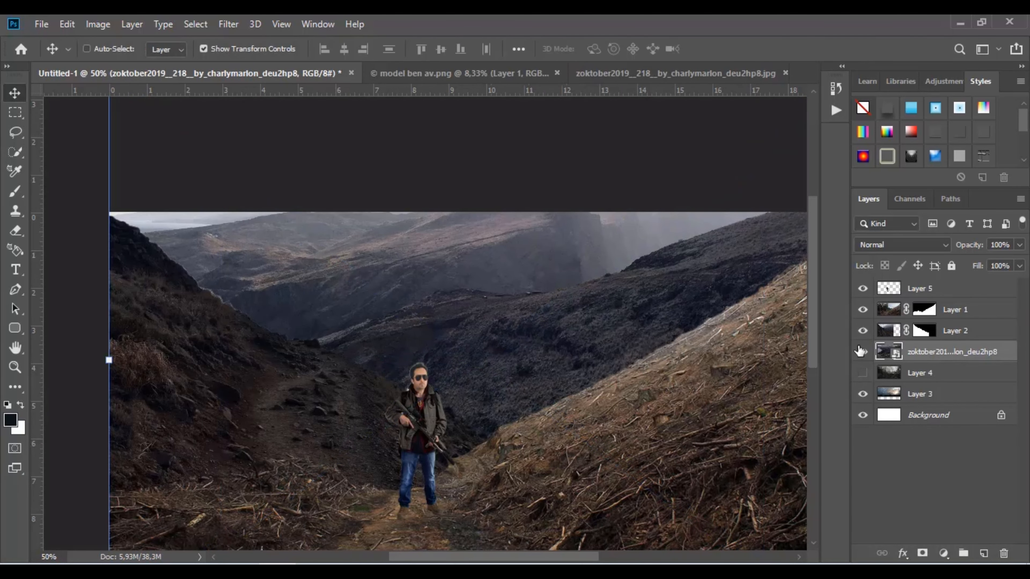
left_click(863, 331)
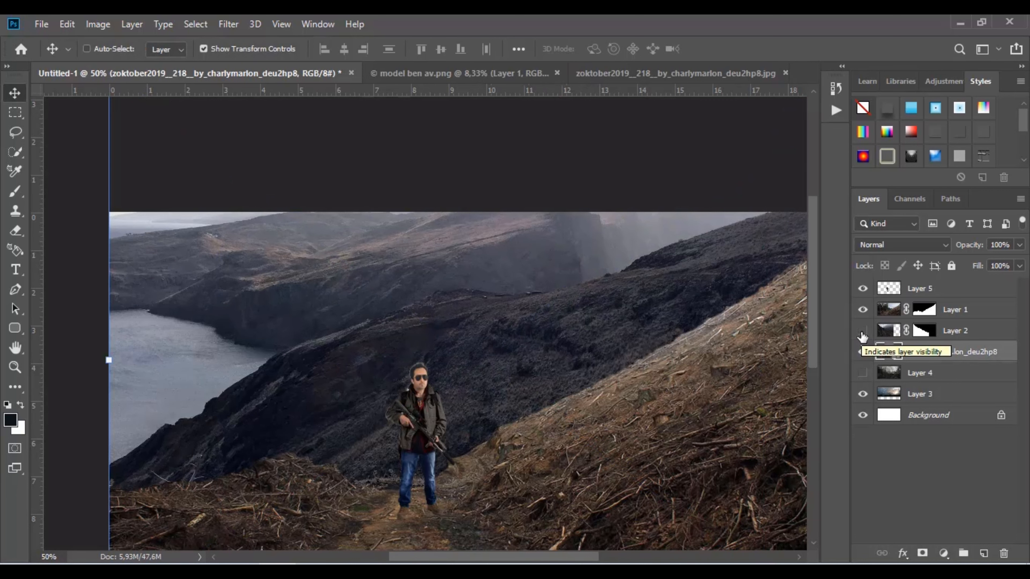
left_click_drag(558, 280, 554, 365)
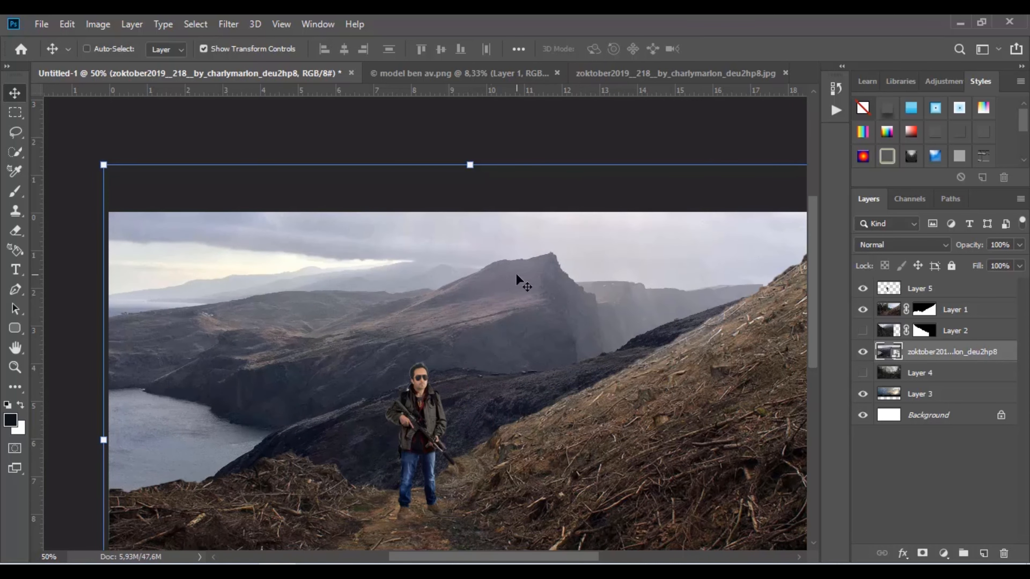
scroll(518, 276, "down", 4)
scroll(515, 243, "right", 2)
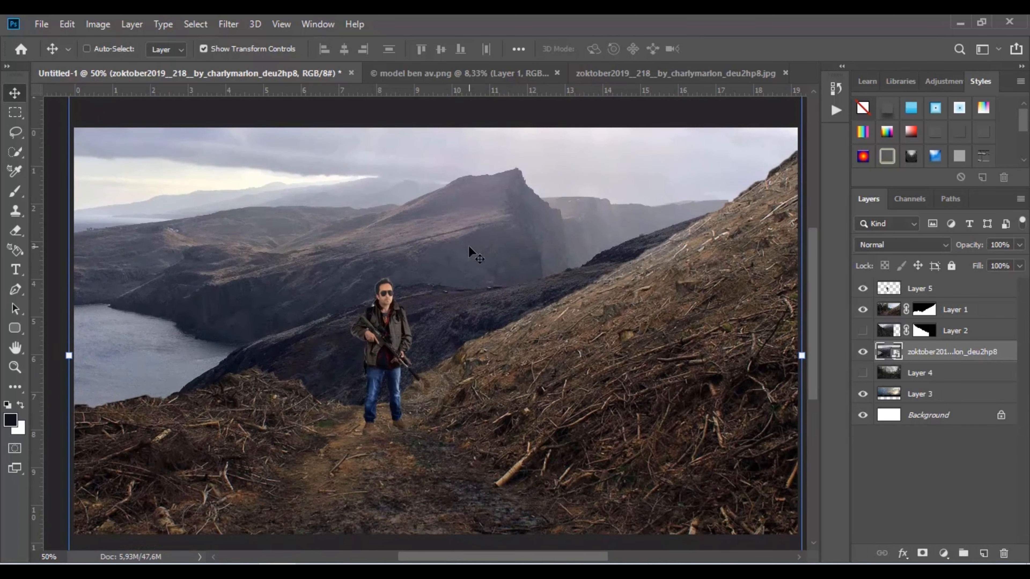
mouse_move(468, 247)
left_mouse_down()
mouse_move(469, 236)
mouse_move(468, 244)
left_mouse_up()
key("m")
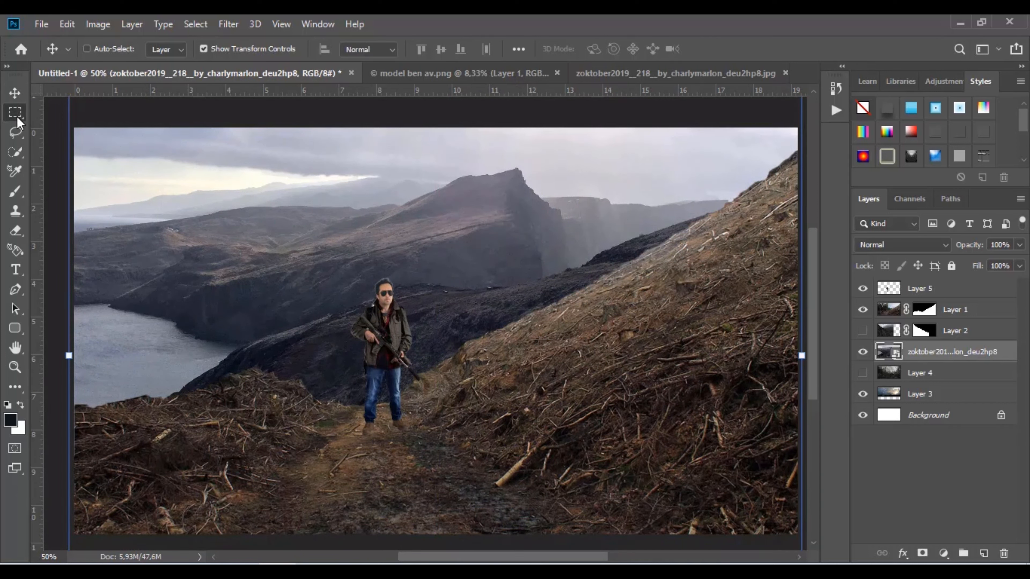
left_click(861, 330)
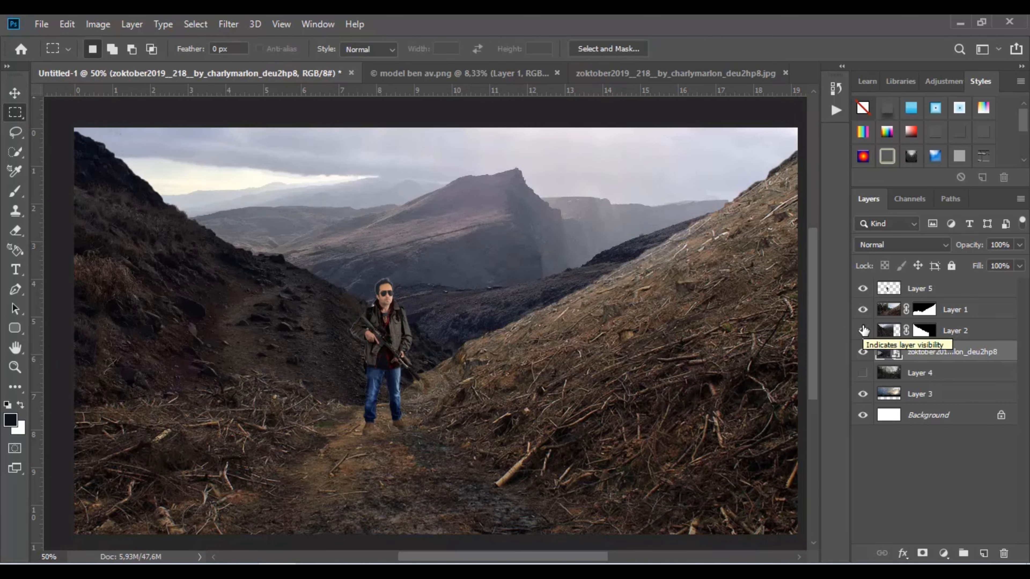
Step: Compare the composite with the mountain landscape layer, Layer 2 and Layer 1 each switched off and on
left_click(863, 353)
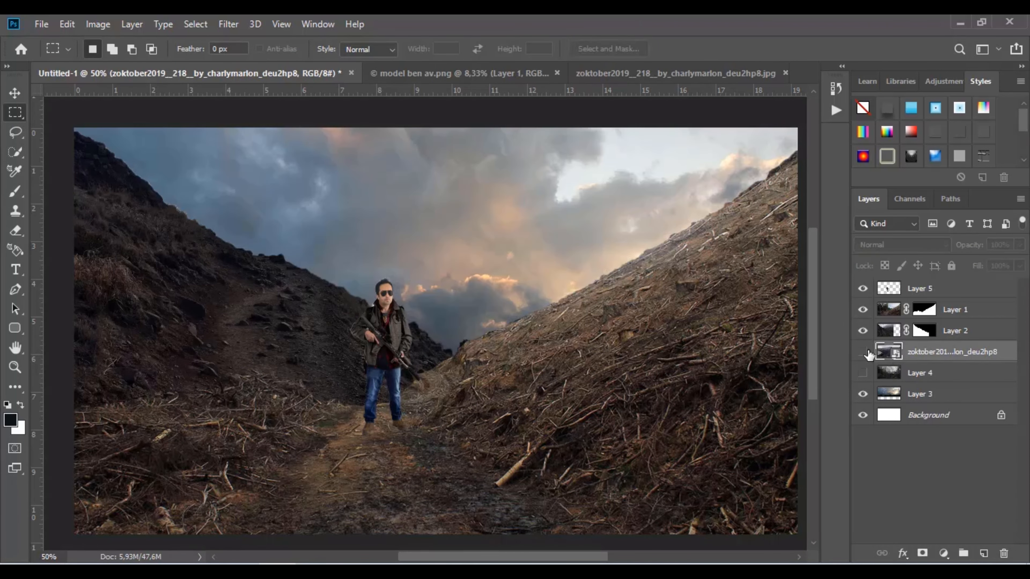
left_click(863, 353)
left_click(863, 333)
left_click(862, 331)
left_click(863, 310)
left_click(863, 310)
Step: Add a Hue/Saturation adjustment clipped to Layer 1 and darken the foreground ground with it
left_click(953, 314)
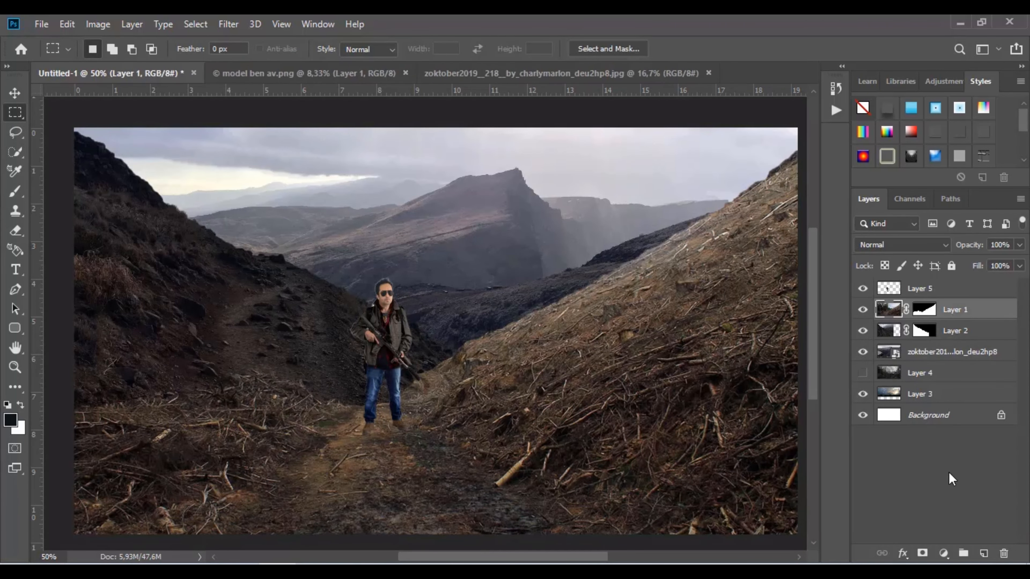
left_click(943, 552)
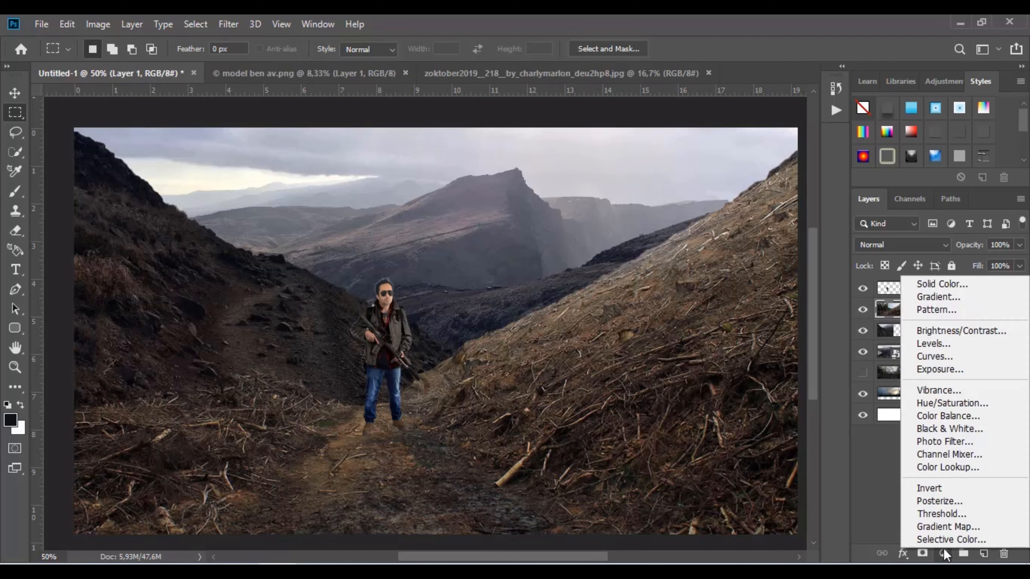
left_click(952, 403)
left_click(476, 512)
left_click_drag(477, 422, 449, 432)
left_click(563, 256)
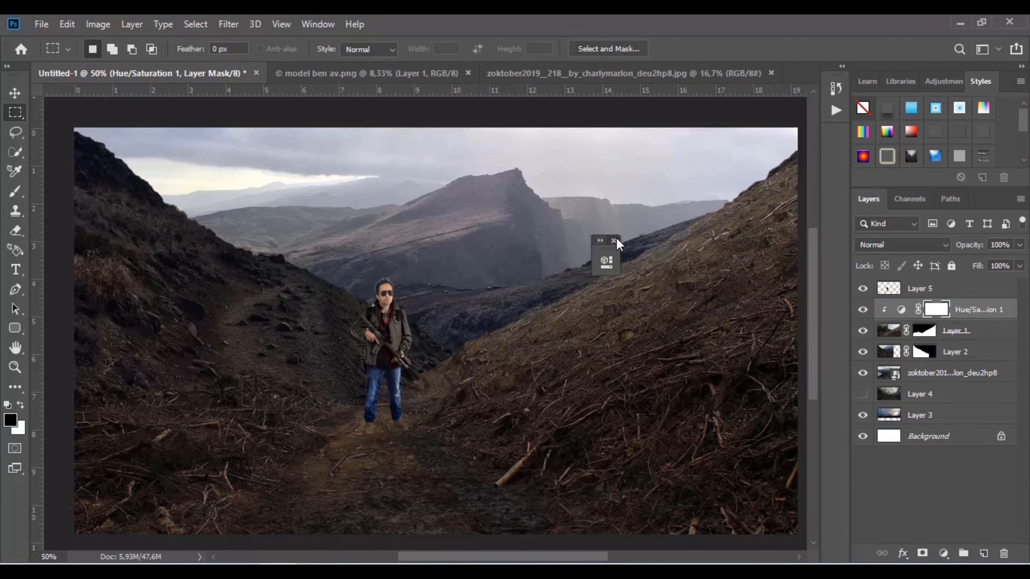
left_click(613, 240)
Step: Add a layer mask to araba2 and paint away the grey ground around the front car wreck with a soft 67 px brush
scroll(337, 335, "down", 1)
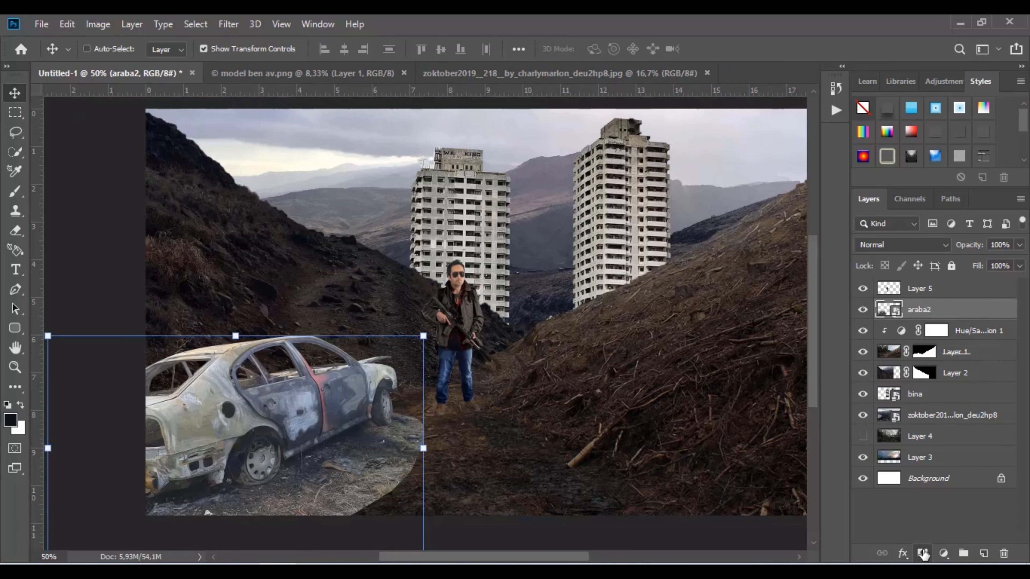
left_click(923, 553)
left_click(15, 191)
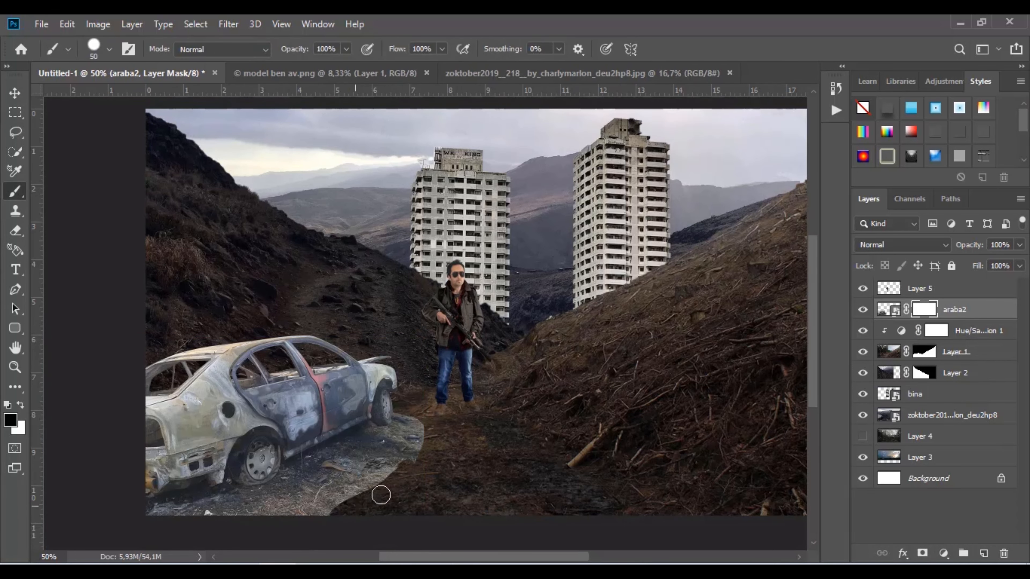
right_click(419, 482)
scroll(531, 499, "up", 2)
double_click(539, 383)
Step: Fade the remaining grey ground beneath the front car wreck on the mask with a 120 px brush at 46% opacity
left_click(347, 49)
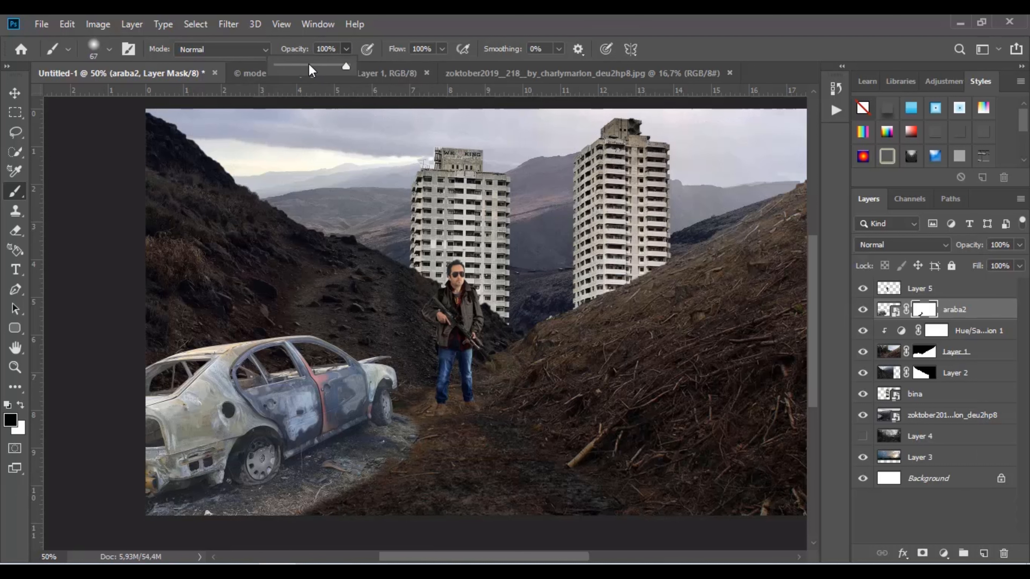
left_click(308, 68)
right_click(438, 421)
left_click_drag(567, 261, 573, 262)
mouse_move(317, 495)
left_mouse_down()
mouse_move(428, 425)
mouse_move(198, 516)
mouse_move(297, 516)
mouse_move(187, 508)
left_mouse_up()
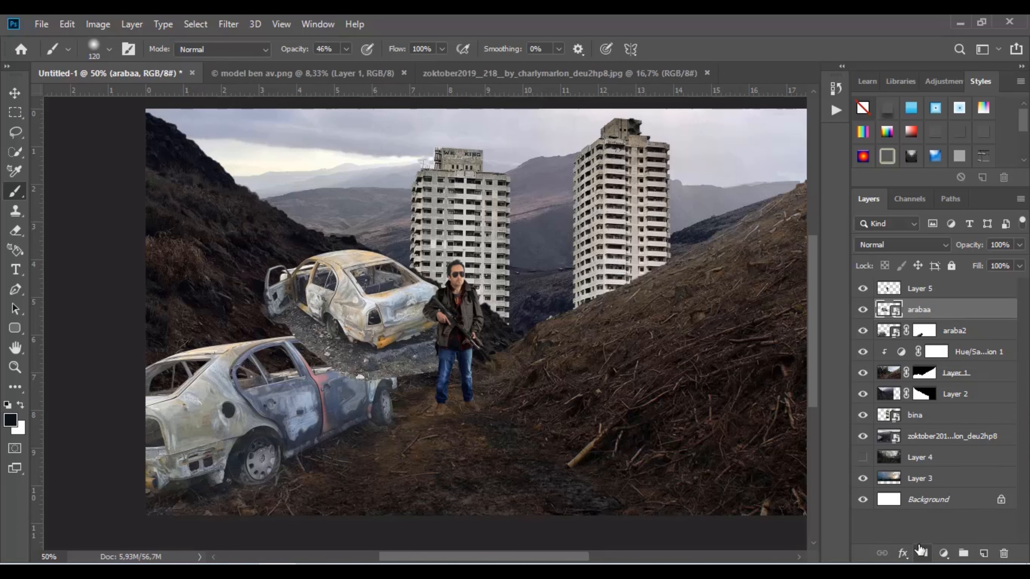
Step: Add a layer mask to arabaa and paint out the gravel beneath the rear car wreck
left_click(920, 550)
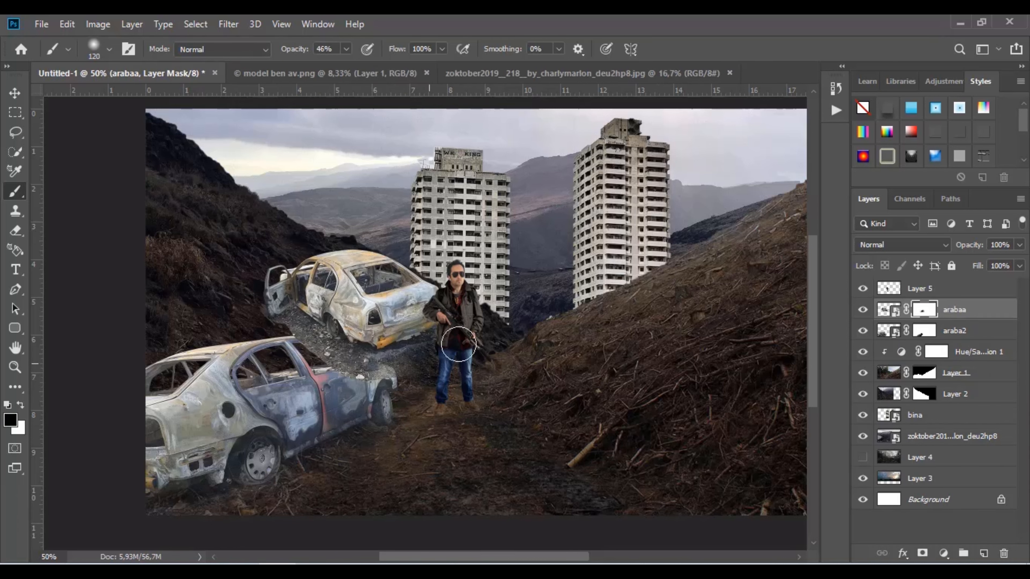
mouse_move(383, 371)
left_mouse_down()
mouse_move(298, 350)
mouse_move(297, 335)
mouse_move(296, 345)
mouse_move(282, 333)
mouse_move(313, 369)
mouse_move(327, 352)
mouse_move(353, 373)
mouse_move(415, 376)
left_mouse_up()
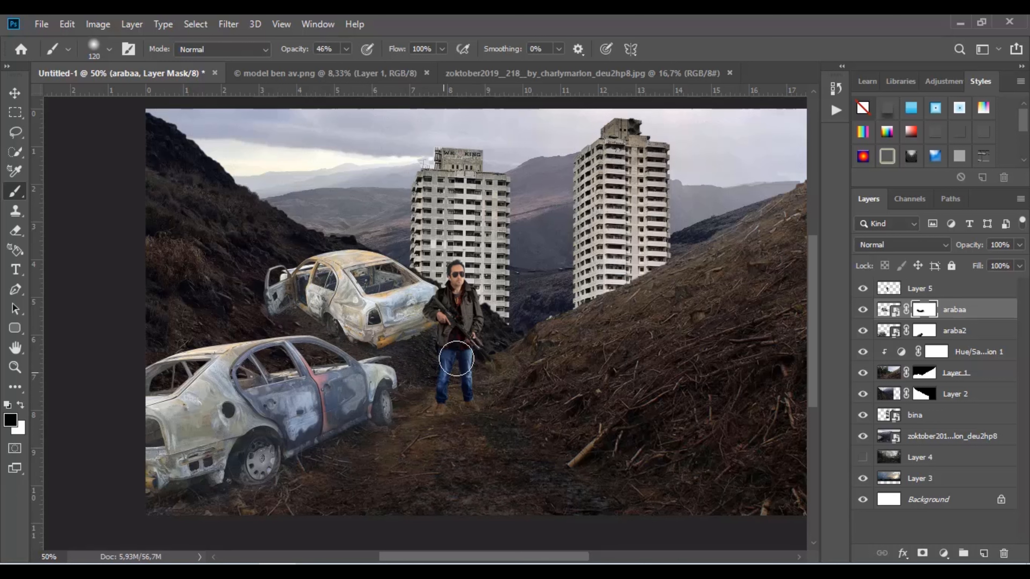
Step: Flip the rear car wreck on the arabaa layer horizontally
left_click(17, 94)
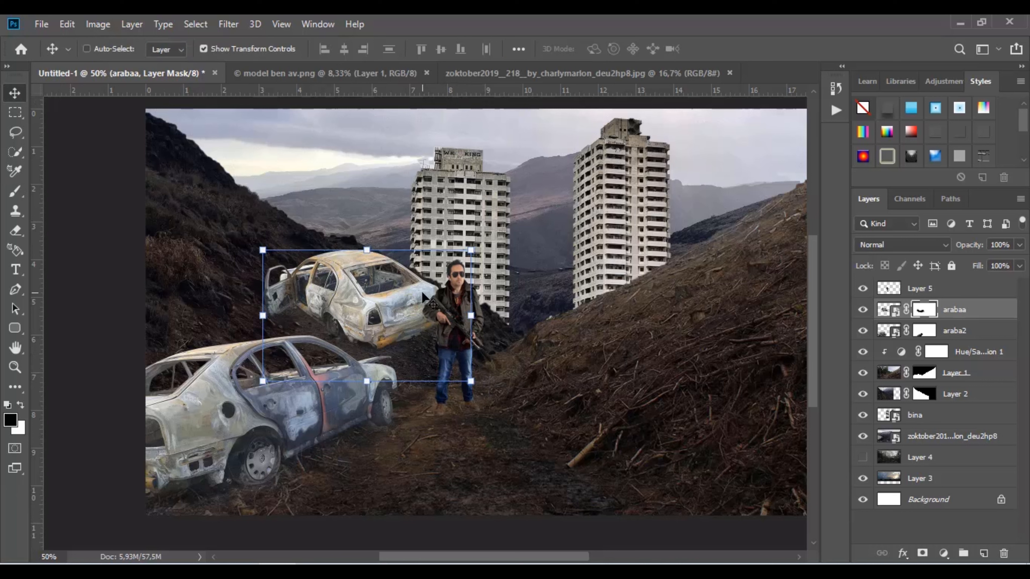
key("ctrl+t")
right_click(387, 287)
left_click(439, 477)
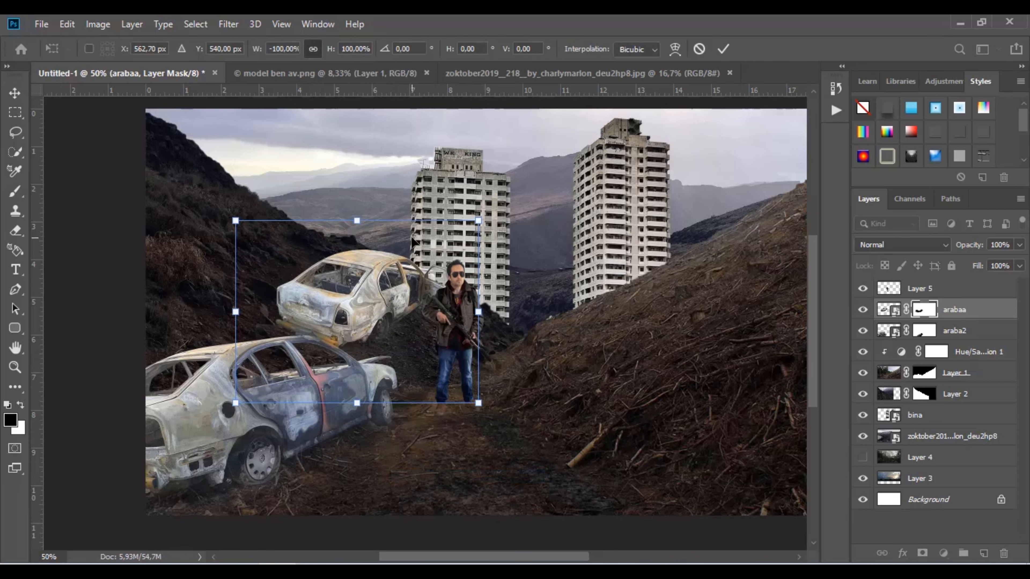
Step: Scale the flipped rear car wreck to about 86% and position it on the hillside above the front car
left_click_drag(412, 243, 401, 248)
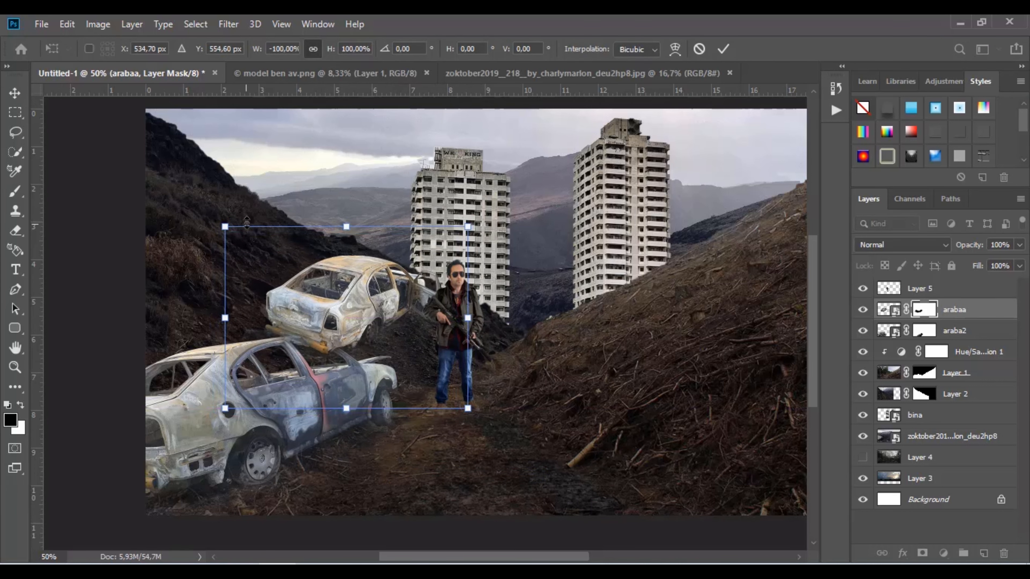
left_click_drag(247, 221, 272, 262)
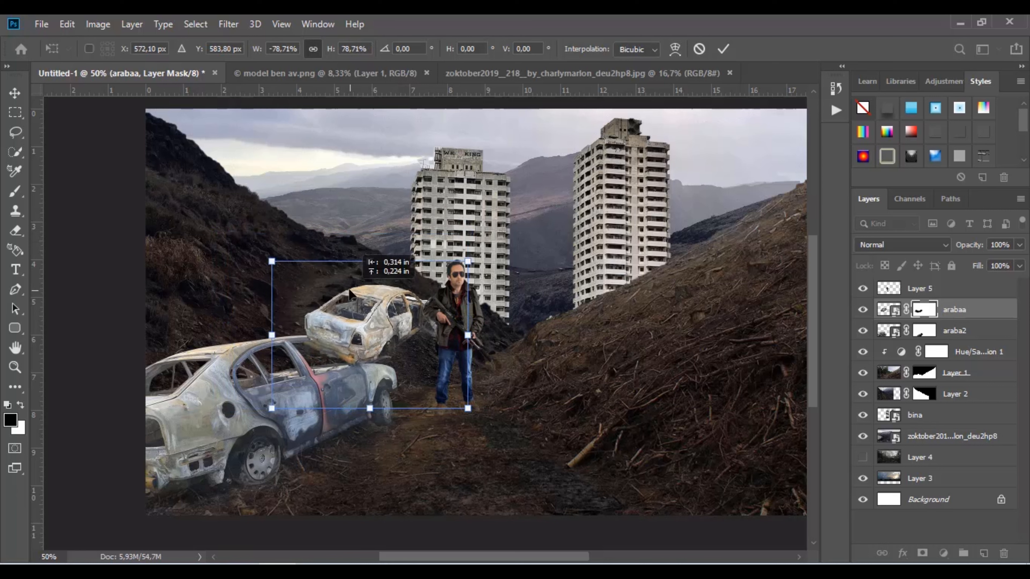
left_click_drag(349, 290, 342, 281)
left_click_drag(436, 372, 454, 385)
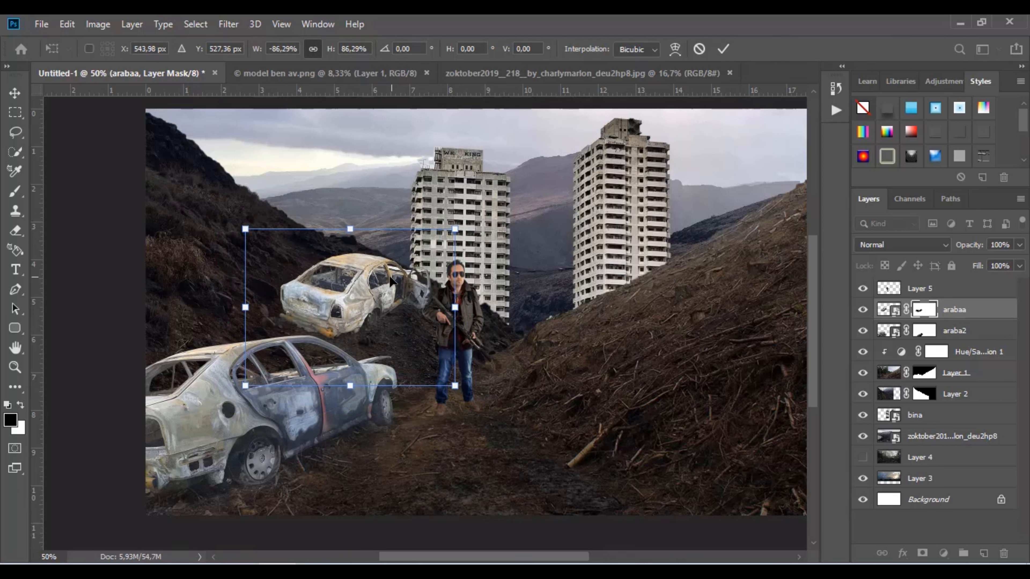
left_click_drag(392, 282, 382, 286)
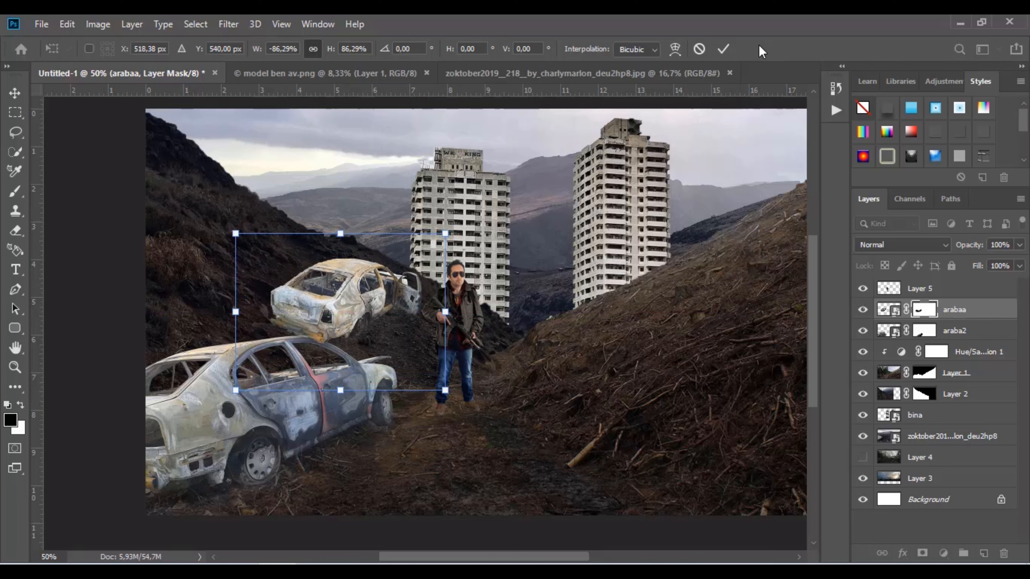
key("Return")
Step: Place the arabaa layer below araba2, then scale its car to about 88% and rotate it about -14° to follow the slope
left_click_drag(957, 310, 968, 337)
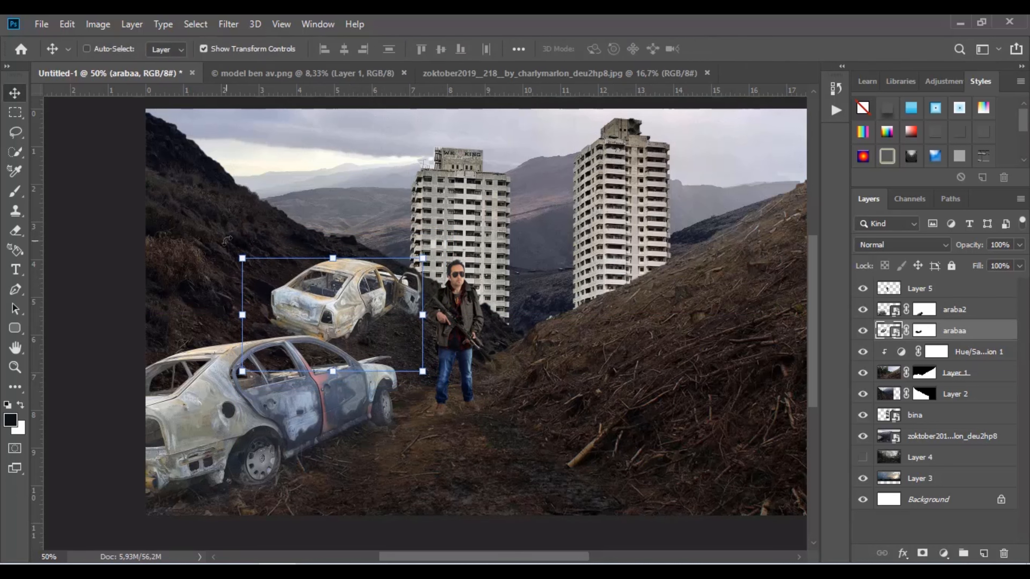
left_click_drag(227, 241, 231, 276)
left_click_drag(348, 289, 353, 307)
left_click_drag(412, 251, 391, 264)
left_click_drag(349, 298, 361, 289)
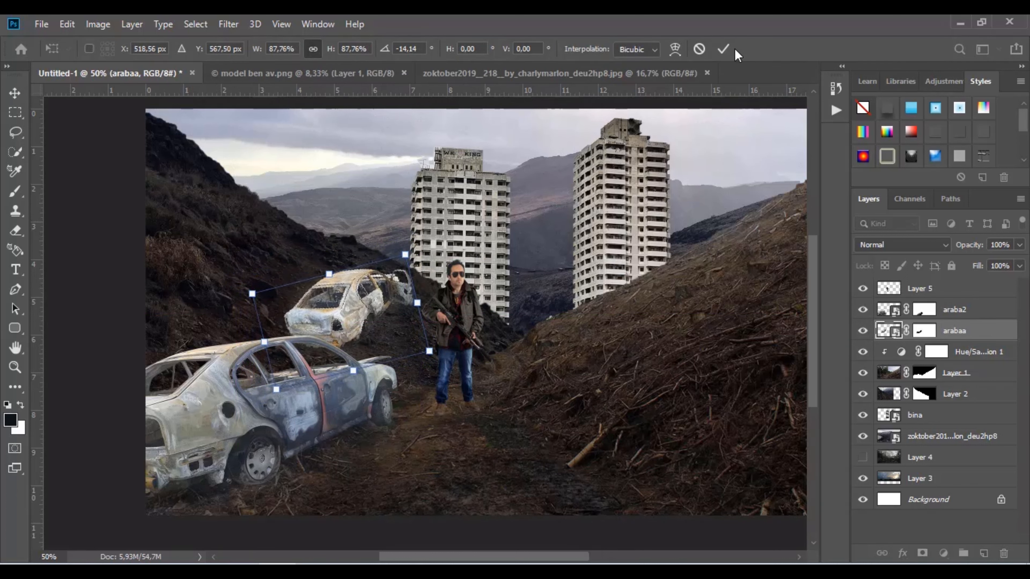
left_click(723, 49)
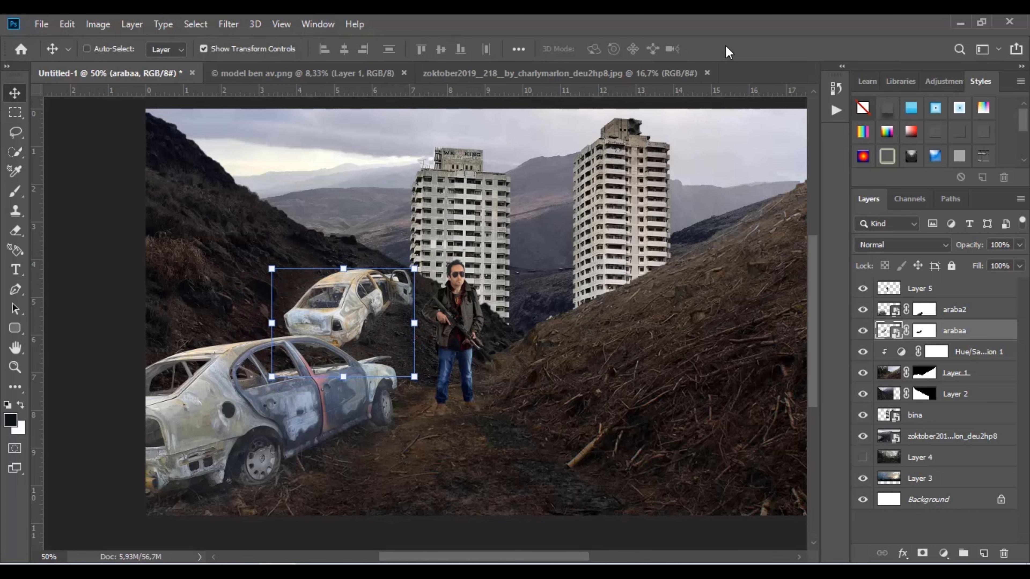
Step: Move the zoktober mountain landscape layer lower in the scene and add a layer mask to it
left_click(946, 435)
left_click_drag(547, 183, 554, 260)
key("b")
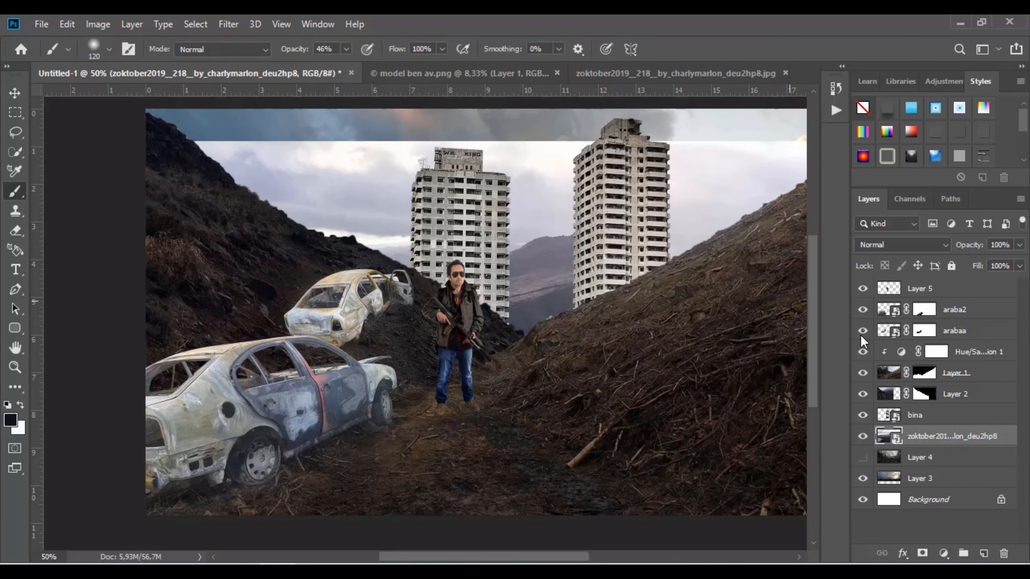
left_click(946, 553)
left_click(888, 480)
left_click(923, 553)
Step: Paint out the landscape's hard upper sky edge on its mask with a soft 448 px brush at 46% opacity
mouse_move(731, 163)
left_mouse_down()
mouse_move(744, 141)
mouse_move(572, 123)
mouse_move(542, 143)
left_mouse_up()
right_click(534, 170)
left_click(646, 216)
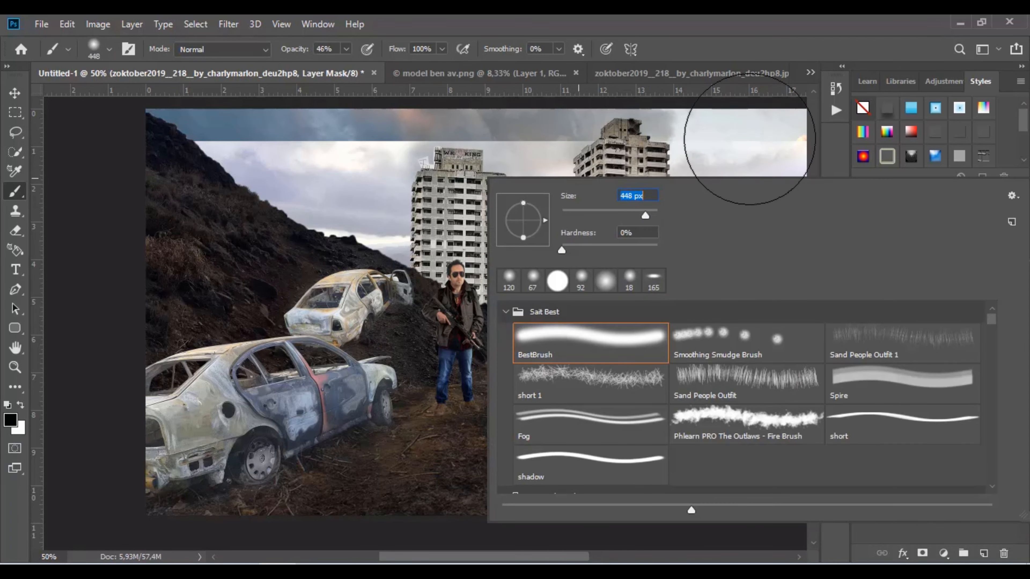
mouse_move(749, 129)
left_mouse_down()
mouse_move(735, 120)
mouse_move(758, 139)
left_mouse_up()
mouse_move(629, 126)
left_mouse_down()
mouse_move(525, 126)
mouse_move(407, 172)
mouse_move(253, 127)
mouse_move(319, 157)
mouse_move(367, 127)
mouse_move(219, 172)
mouse_move(759, 115)
mouse_move(350, 154)
left_mouse_up()
left_click(293, 134)
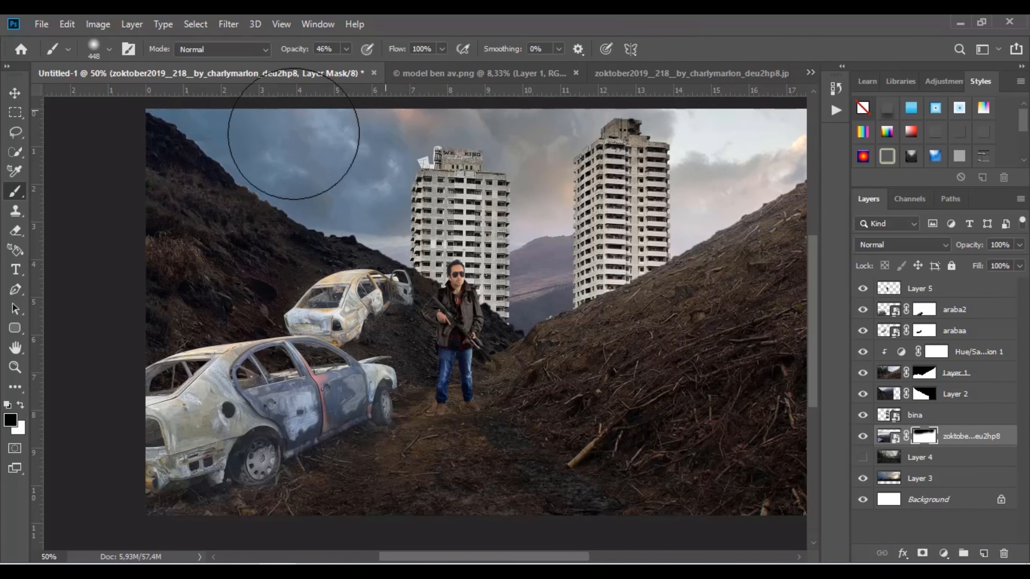
Step: Load the outline of the bina towers as a selection and turn it into a layer mask
left_click(921, 415)
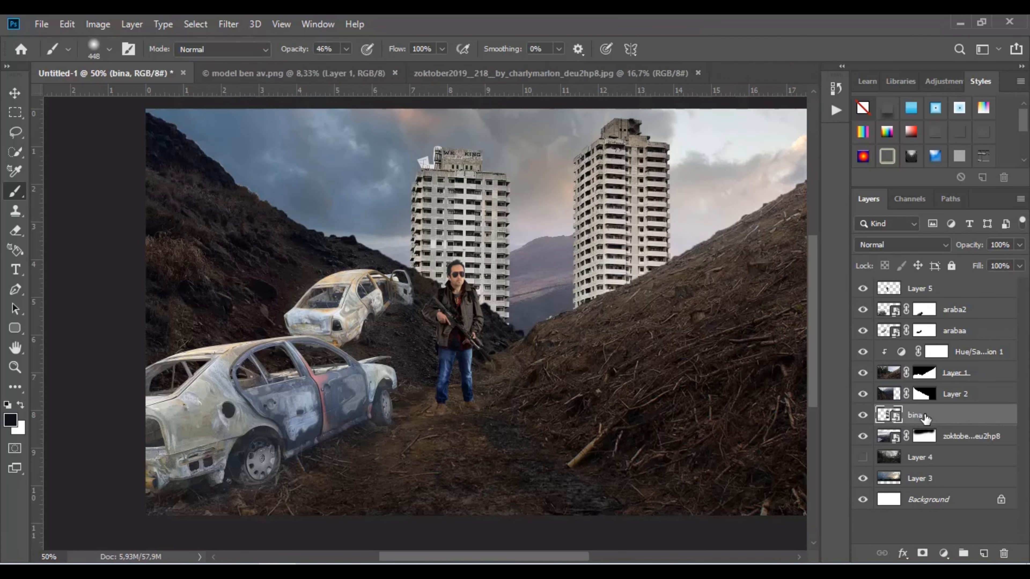
left_click(888, 418, "ctrl")
left_click(923, 553)
Step: Refine the bina mask edge around the antenna and stair frame on the smaller tower's roof to remove the pale fringe
double_click(924, 416)
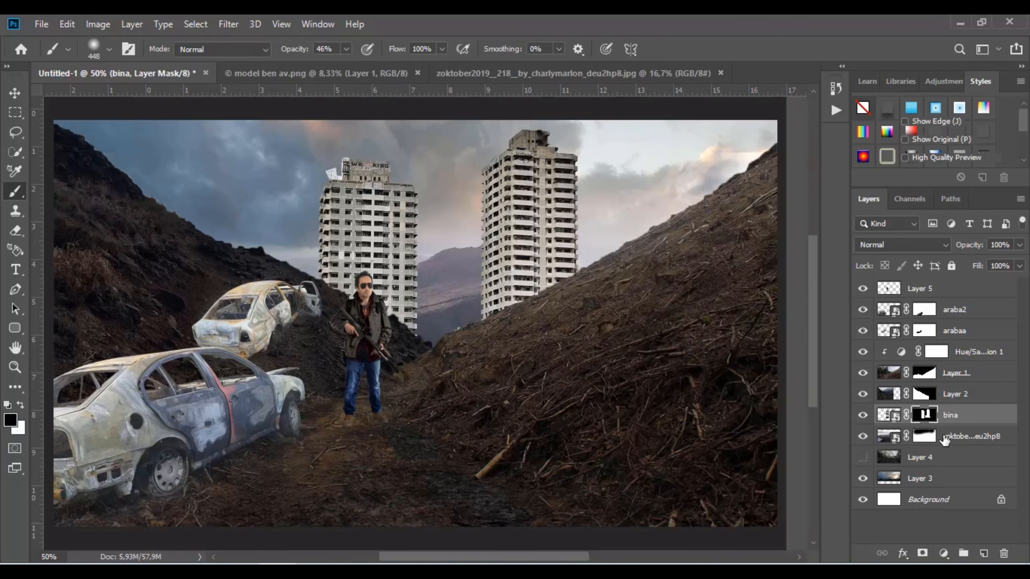
left_click(334, 169, "ctrl")
left_click(333, 169, "ctrl")
left_click(334, 169, "ctrl")
left_click(335, 166, "ctrl")
left_click(337, 163, "ctrl")
mouse_move(336, 163)
left_mouse_down()
mouse_move(345, 229)
mouse_move(388, 168)
mouse_move(280, 240)
mouse_move(275, 230)
left_mouse_up()
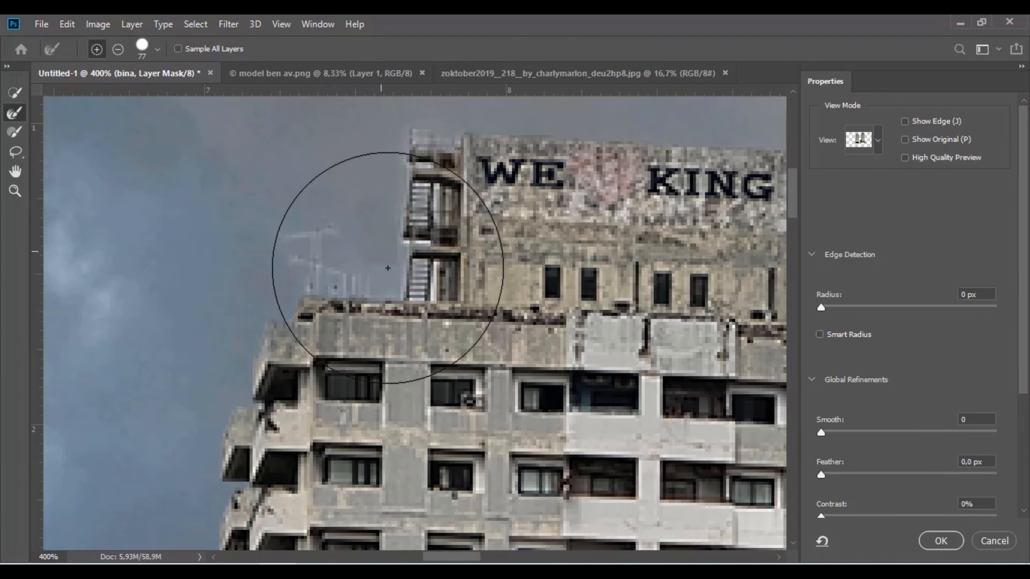
left_click(927, 538)
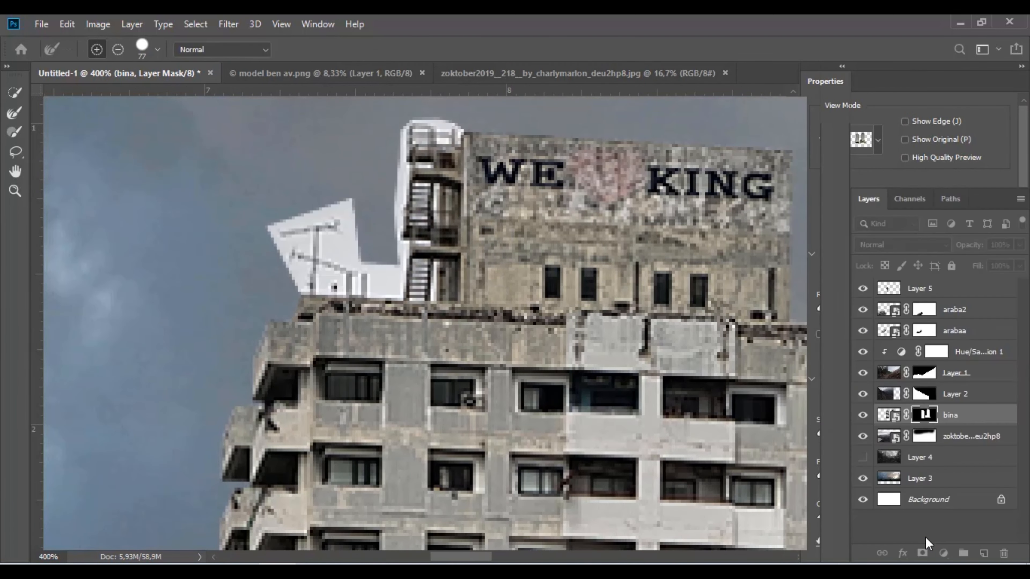
Step: Paint out the leftover rooftop antenna on the bina mask with a 12 px brush
right_click(316, 260)
type("12")
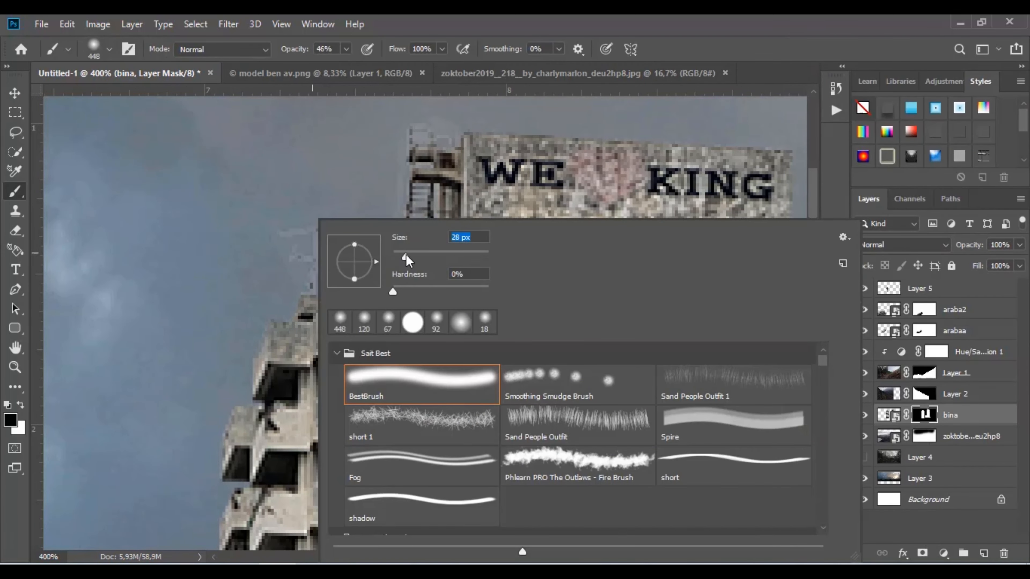
key("Return")
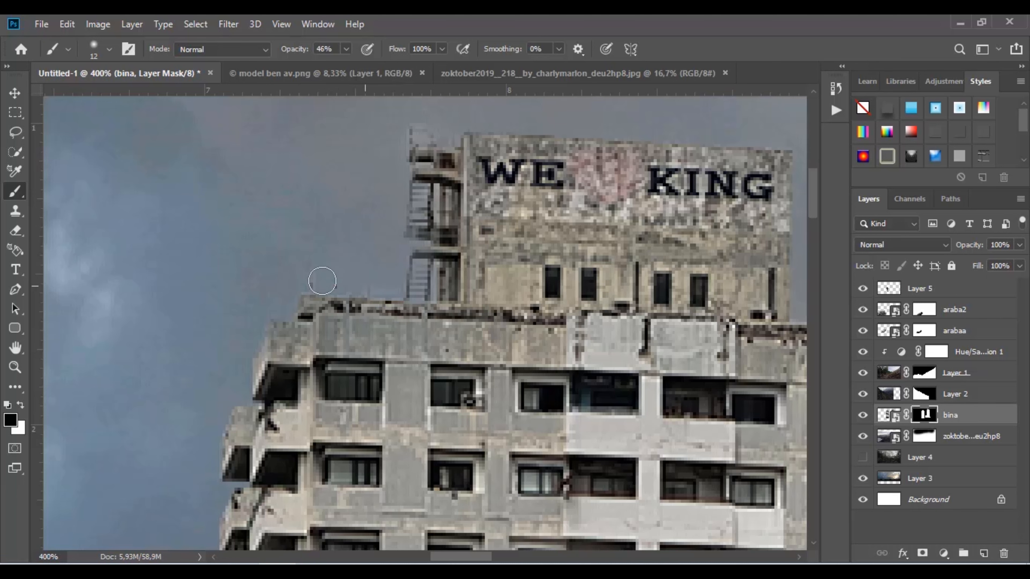
left_click(329, 226, "alt")
Step: Position the tahta debris layer across the foreground along the lower edge of the picture
left_click_drag(399, 340, 389, 170)
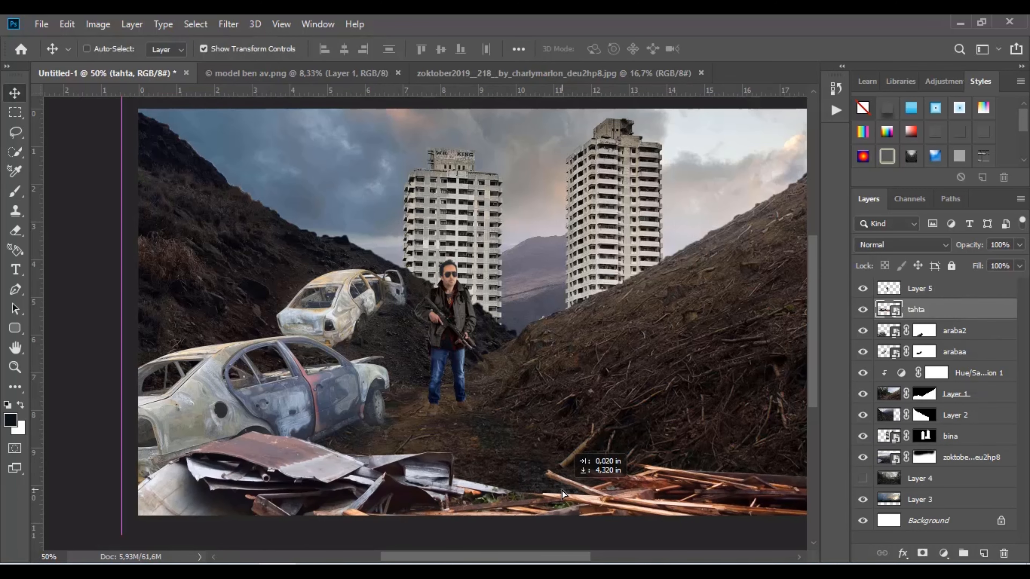
left_click_drag(562, 490, 547, 516)
left_click(14, 112)
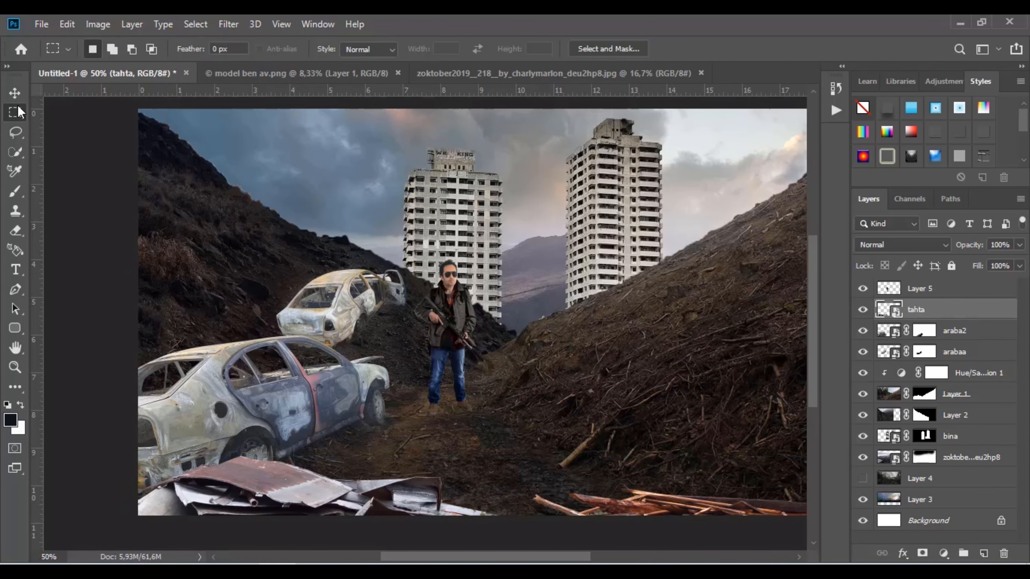
Step: Darken the tahta debris with a clipped Hue/Saturation adjustment layer at Lightness -62
left_click(944, 553)
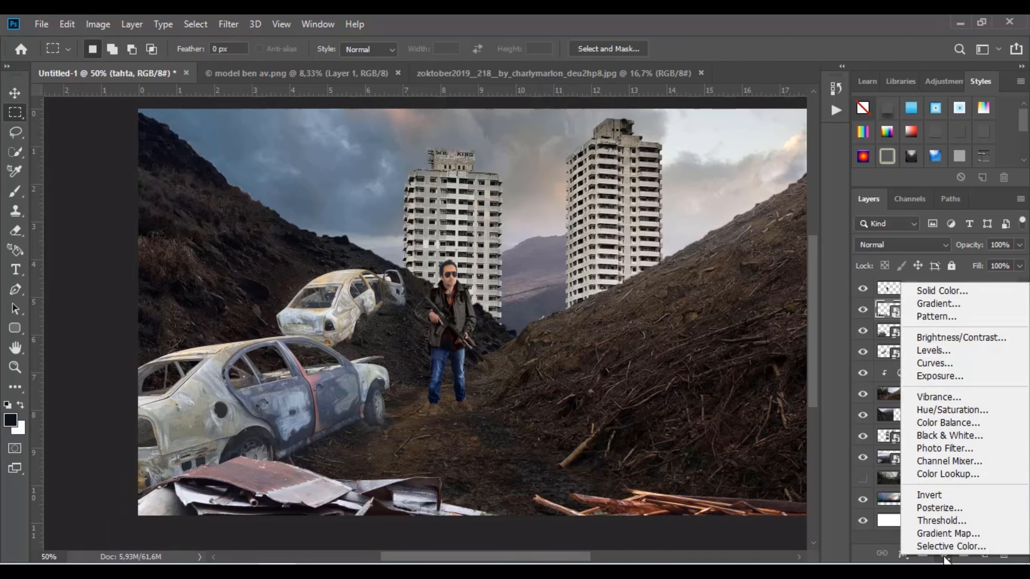
left_click(945, 410)
right_click(880, 304)
left_click(880, 304)
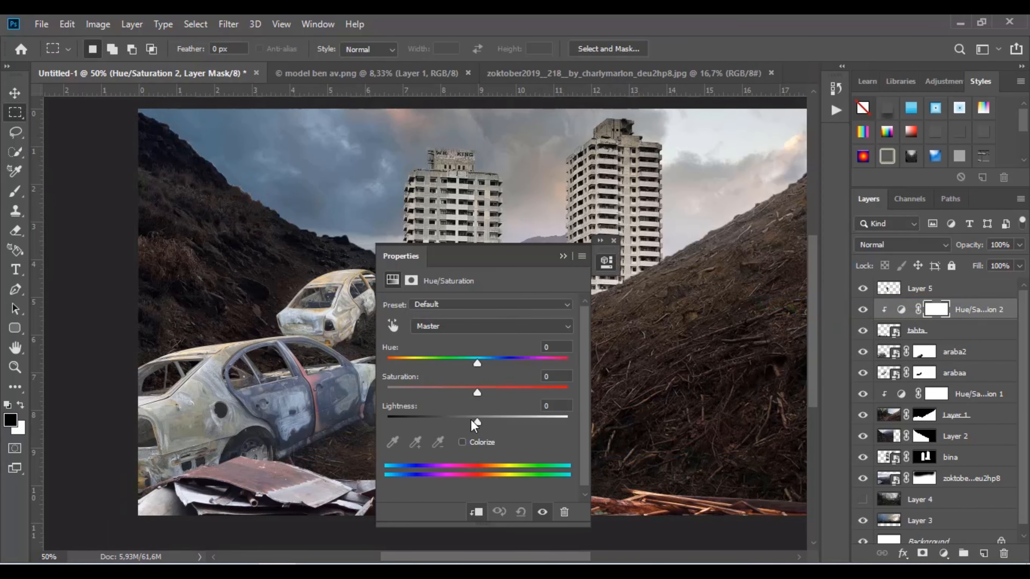
left_click_drag(477, 422, 421, 419)
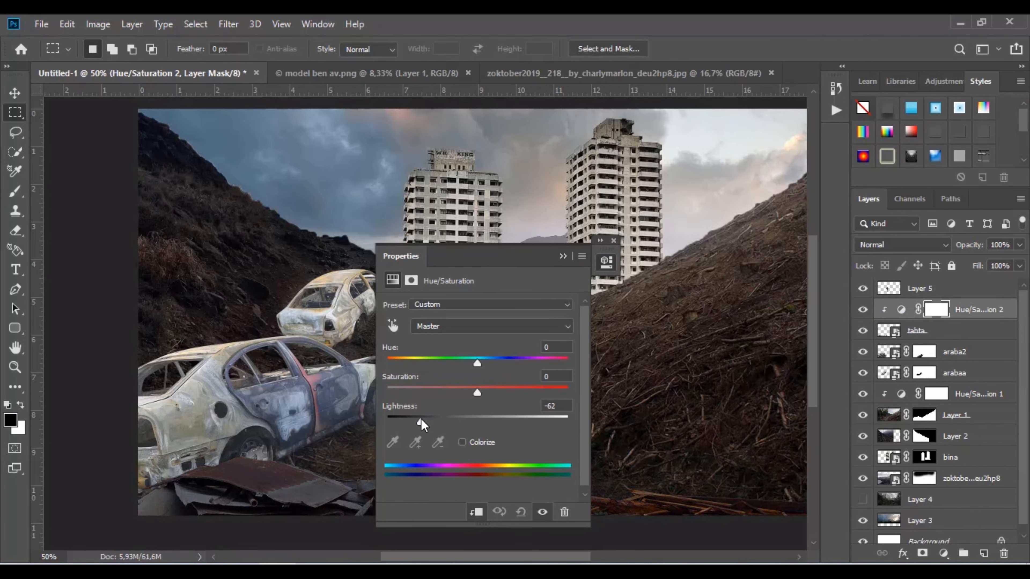
left_click(563, 256)
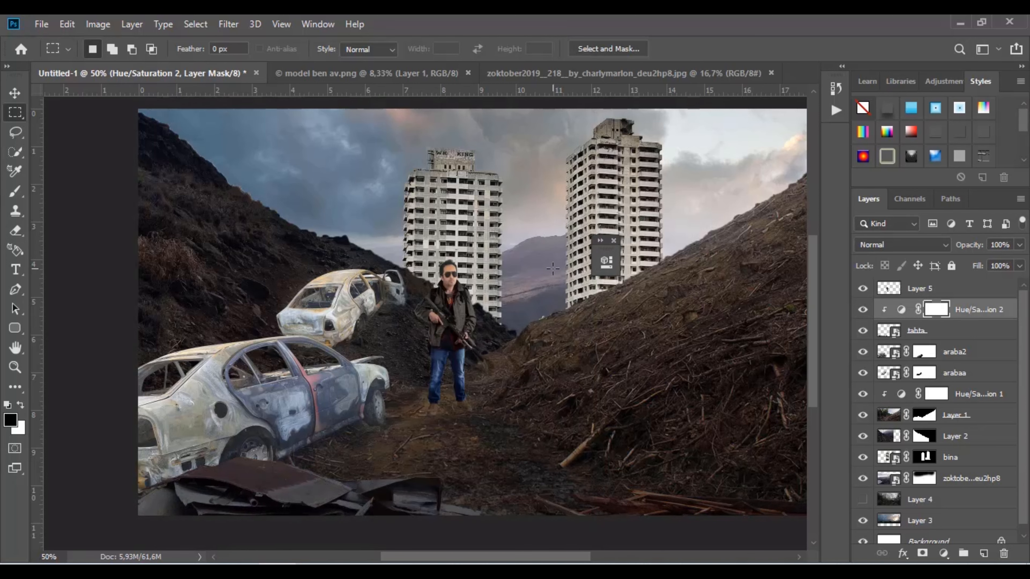
Step: Darken the front car wreck on araba2 by lowering Lightness in a clipped Hue/Saturation adjustment layer
left_click(977, 360)
left_click(943, 554)
left_click(933, 406)
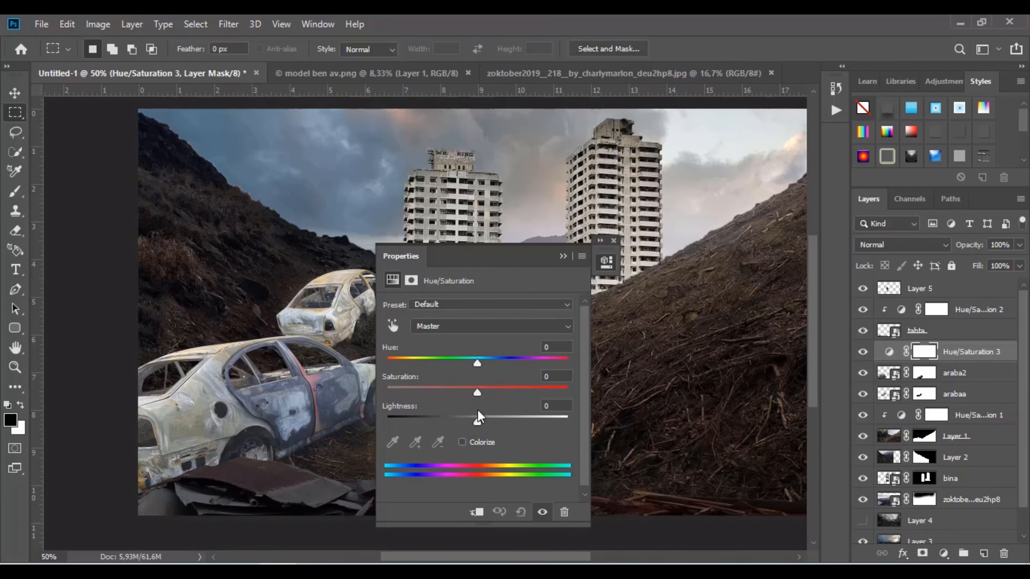
left_click_drag(477, 410, 431, 421)
right_click(957, 362)
left_click(866, 301)
left_click(563, 256)
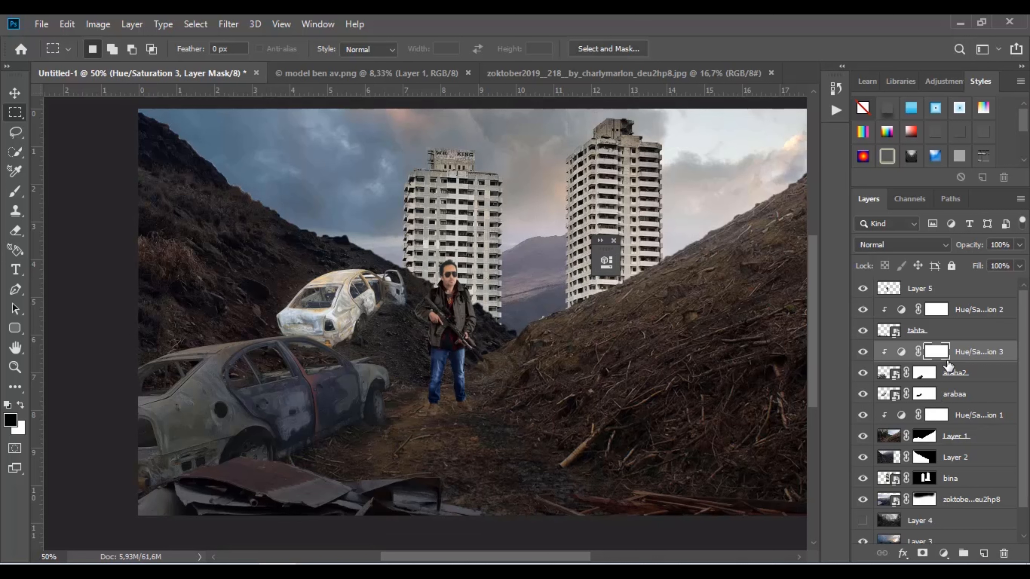
Step: Darken the rear car wreck on arabaa with a clipped Hue/Saturation adjustment layer at Lightness -55
left_click(961, 395)
left_click(945, 554)
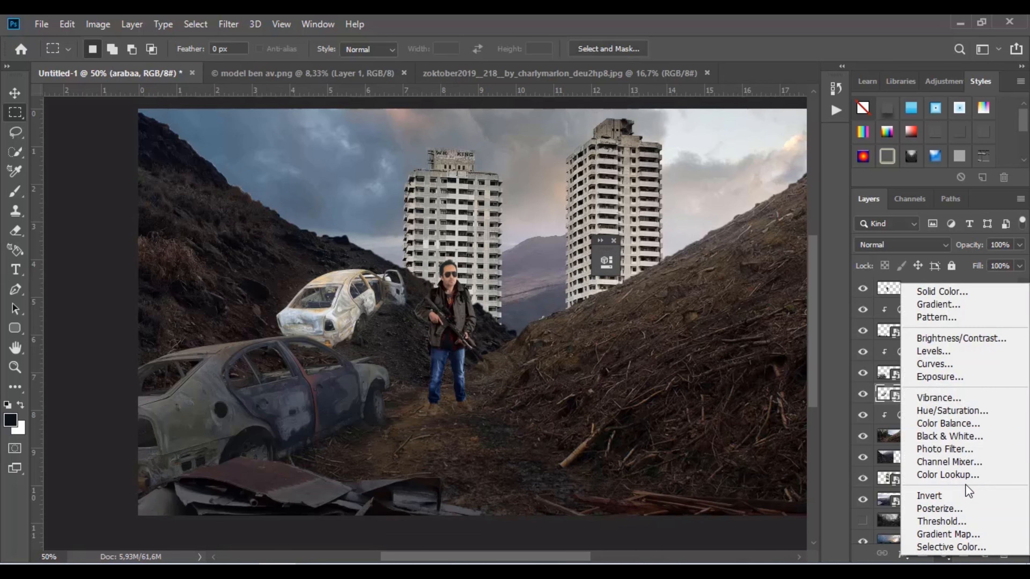
left_click(965, 414)
right_click(958, 394)
left_click(807, 302)
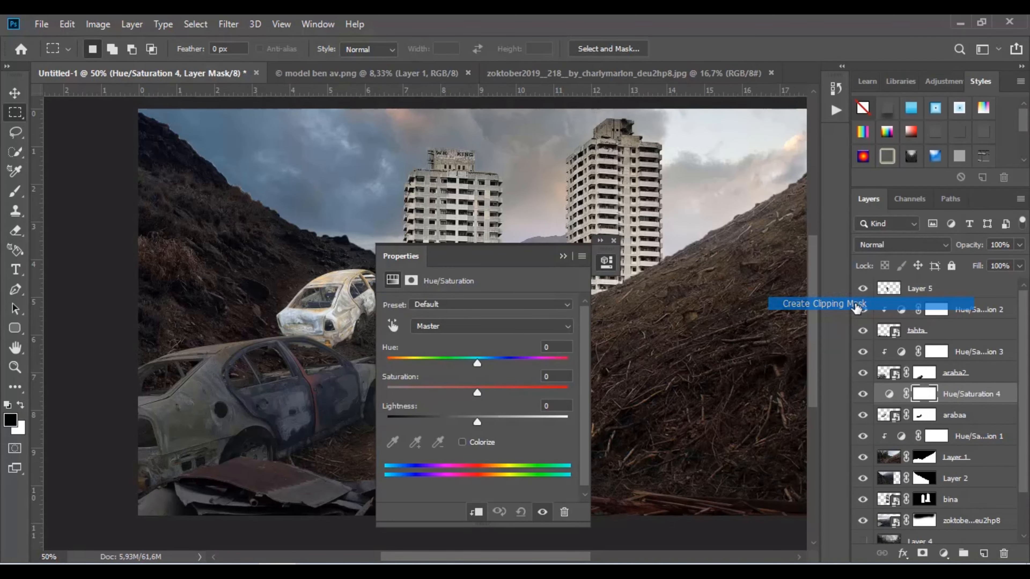
left_click_drag(477, 420, 427, 418)
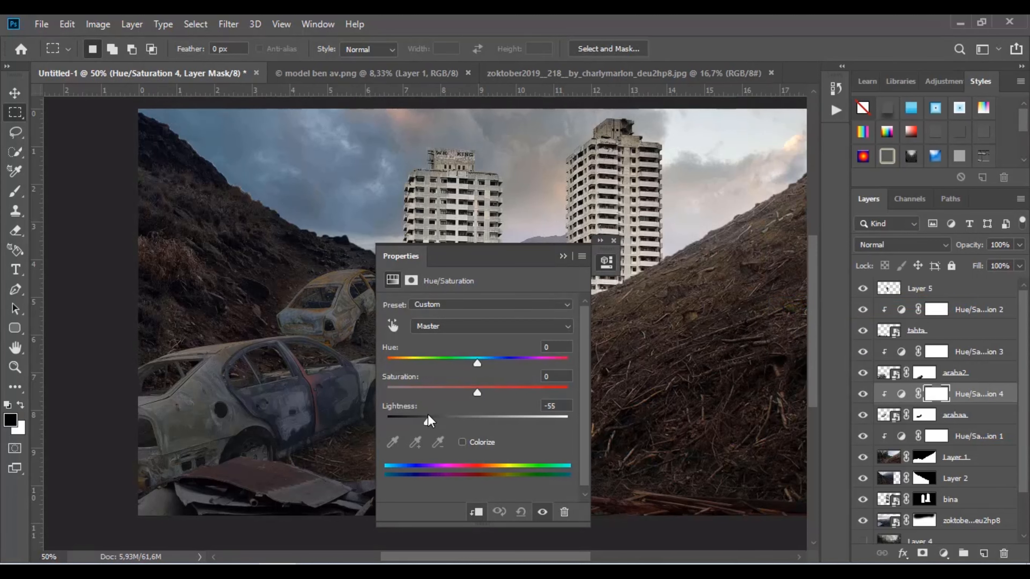
left_click(563, 257)
Step: Move the dark hill on Layer 2 down and to the left to open up the valley
scroll(966, 489, "down", 2)
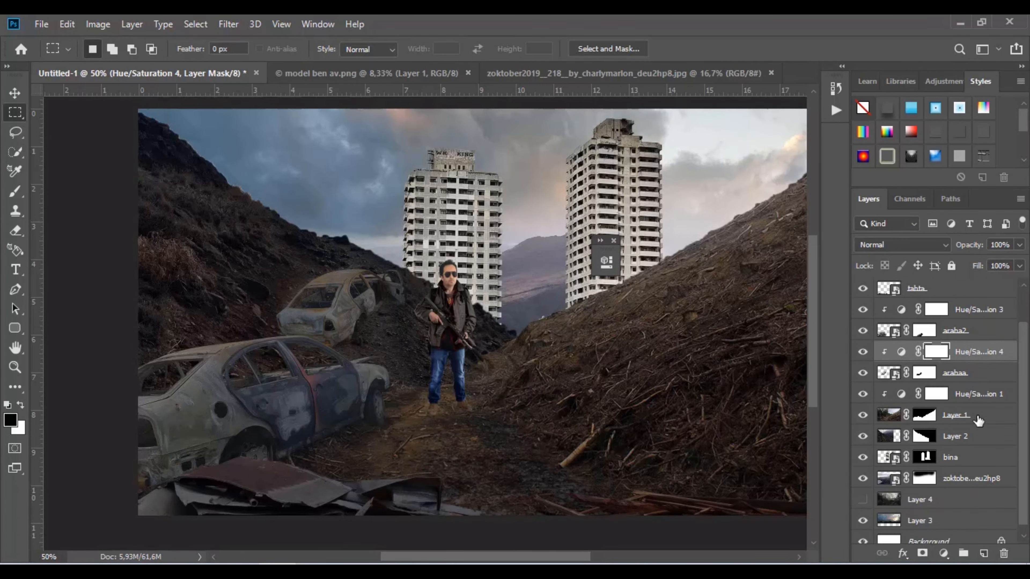
left_click(971, 434)
left_click(860, 438)
left_click(861, 438)
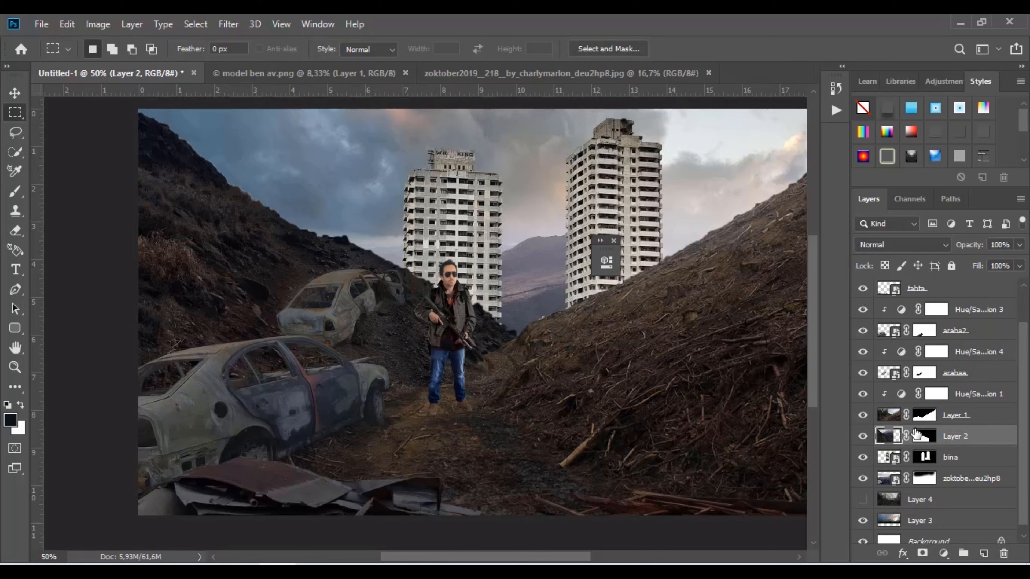
left_click(24, 93)
left_click_drag(189, 216, 139, 258)
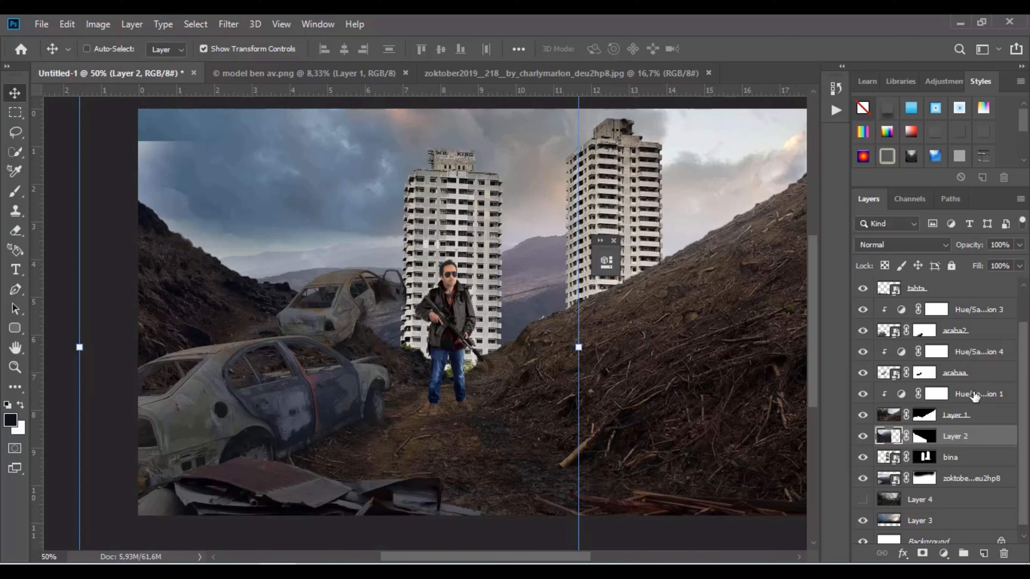
Step: Shift the rear car wreck on arabaa left so it rests on the moved hillside
left_click(974, 377)
left_click_drag(281, 318, 300, 309)
scroll(897, 424, "down", 1)
Step: Move the bina towers lower and to the left between the two hills, and adjust their scale slightly
left_click(955, 430)
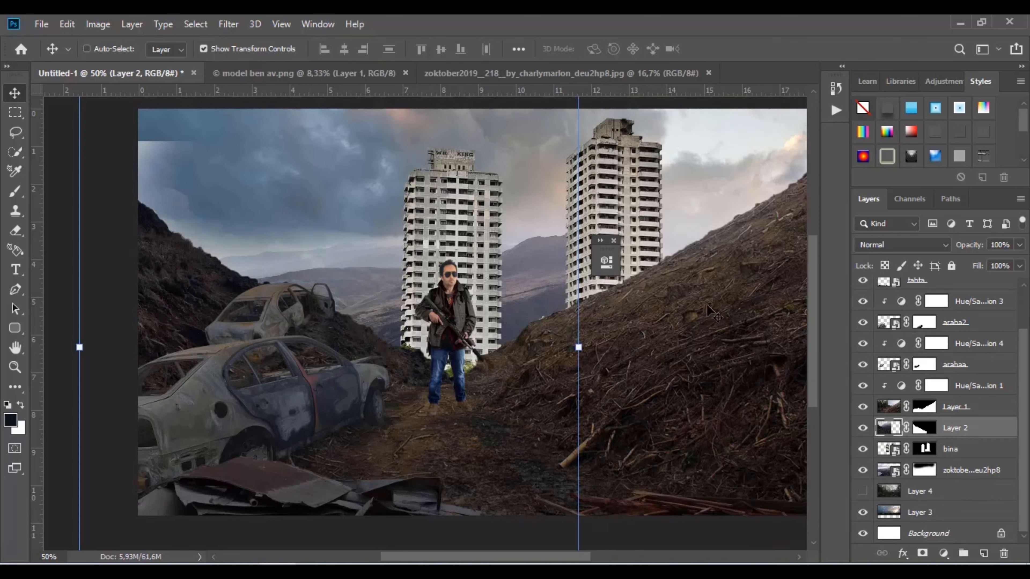
left_click(983, 450)
left_click_drag(600, 210, 524, 250)
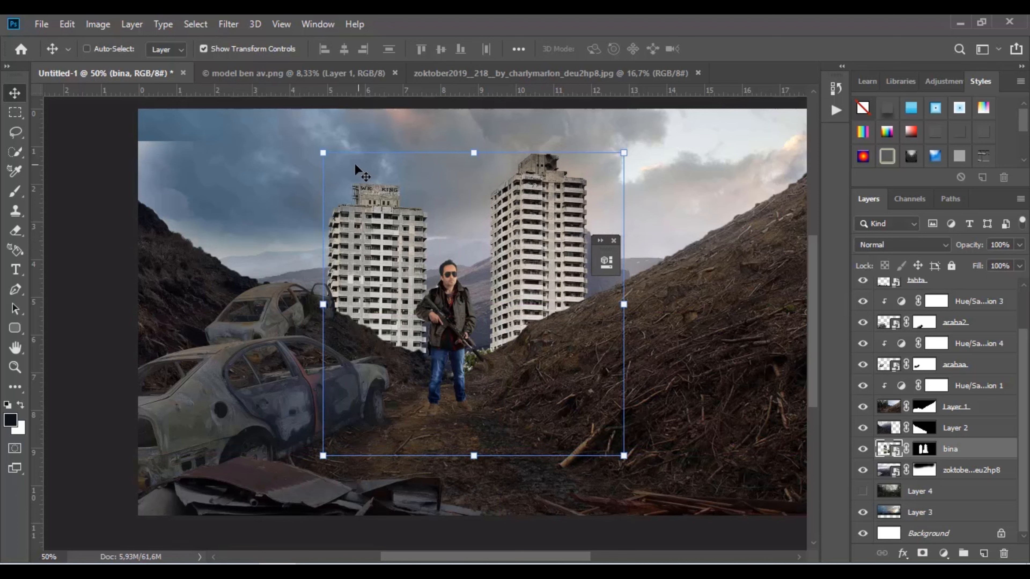
left_click_drag(323, 153, 282, 132)
left_click_drag(397, 227, 392, 246)
left_click(723, 54)
Step: Paint out the landscape's remaining sky edge on the zoktober layer mask with a 165 px soft brush
left_click(925, 470)
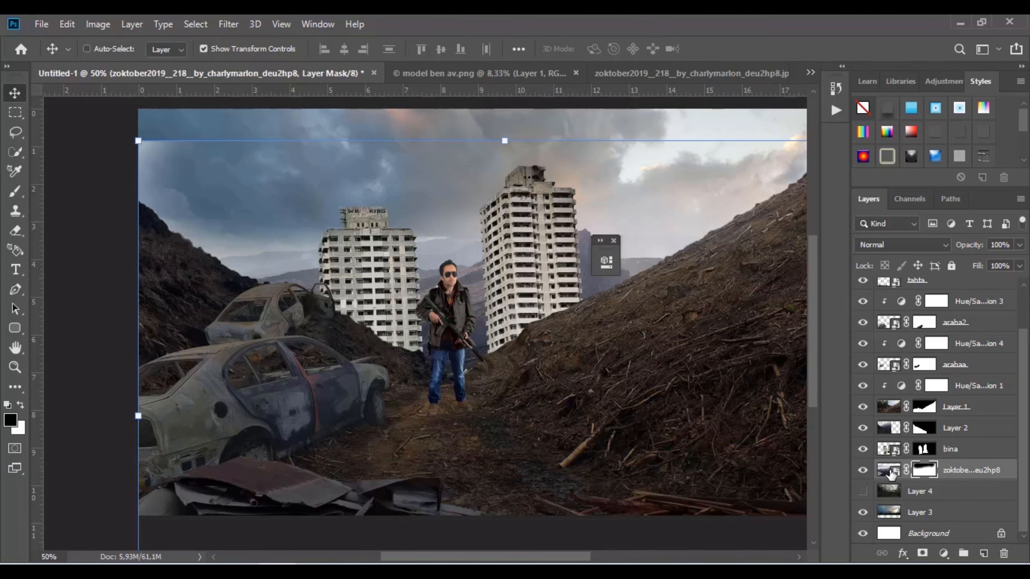
left_click(862, 470)
left_click(18, 194)
right_click(212, 162)
mouse_move(228, 125)
left_mouse_down()
mouse_move(115, 130)
mouse_move(158, 141)
mouse_move(147, 132)
mouse_move(163, 171)
left_mouse_up()
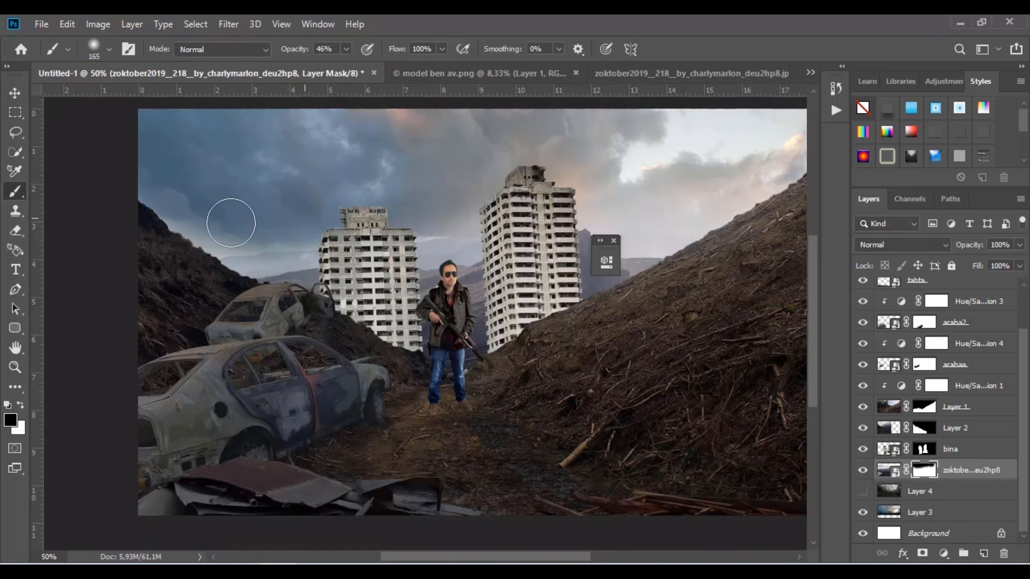
mouse_move(311, 218)
left_mouse_down()
mouse_move(225, 230)
mouse_move(163, 203)
left_mouse_up()
mouse_move(254, 239)
left_mouse_down()
mouse_move(243, 259)
mouse_move(438, 242)
mouse_move(644, 202)
left_mouse_up()
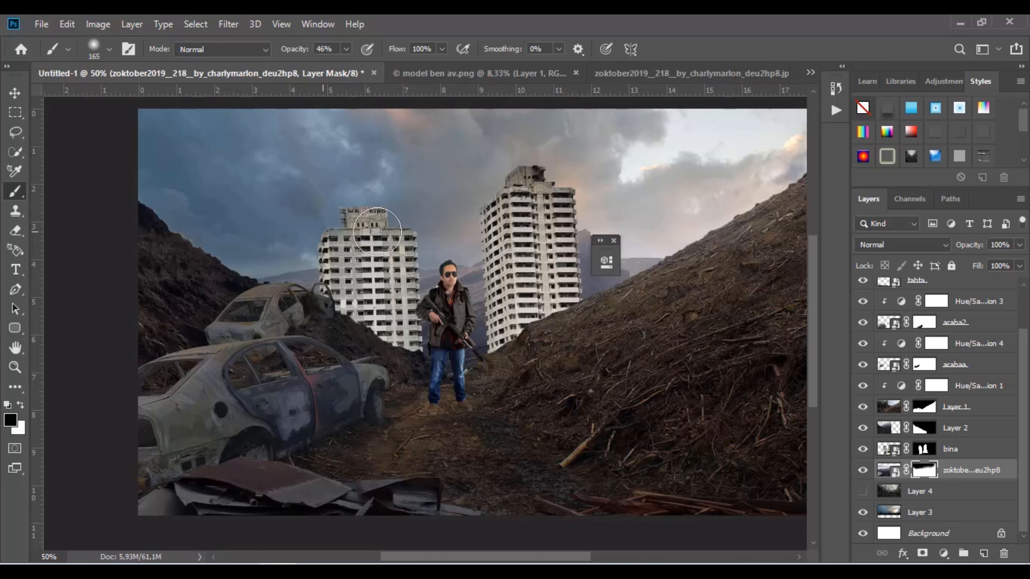
left_click(614, 240)
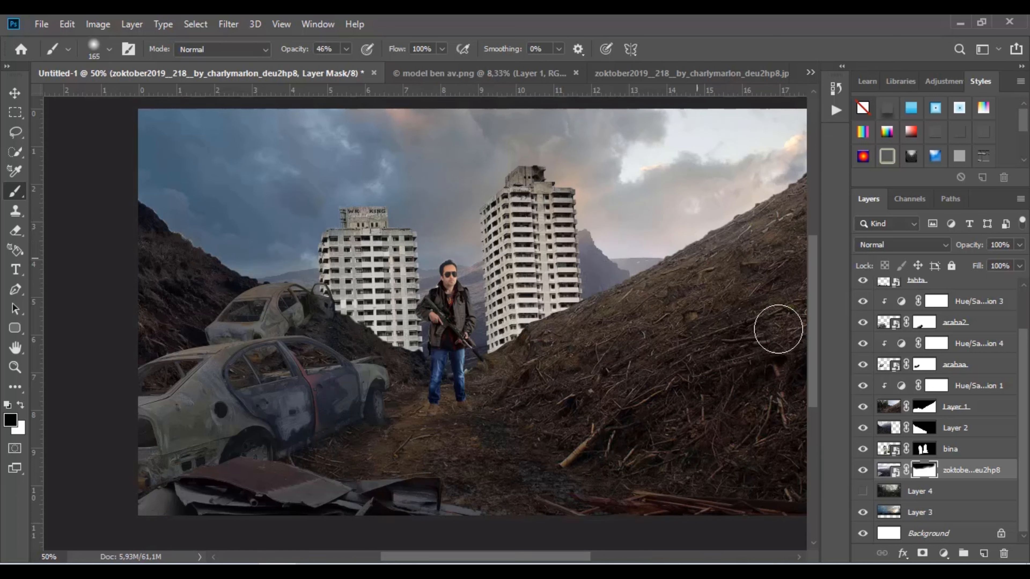
Step: Move the zoktober landscape down and to the right, and mask out its exposed vertical edge above the car hill
left_click(15, 90)
mouse_move(294, 182)
left_mouse_down()
mouse_move(288, 239)
mouse_move(363, 228)
mouse_move(367, 217)
left_mouse_up()
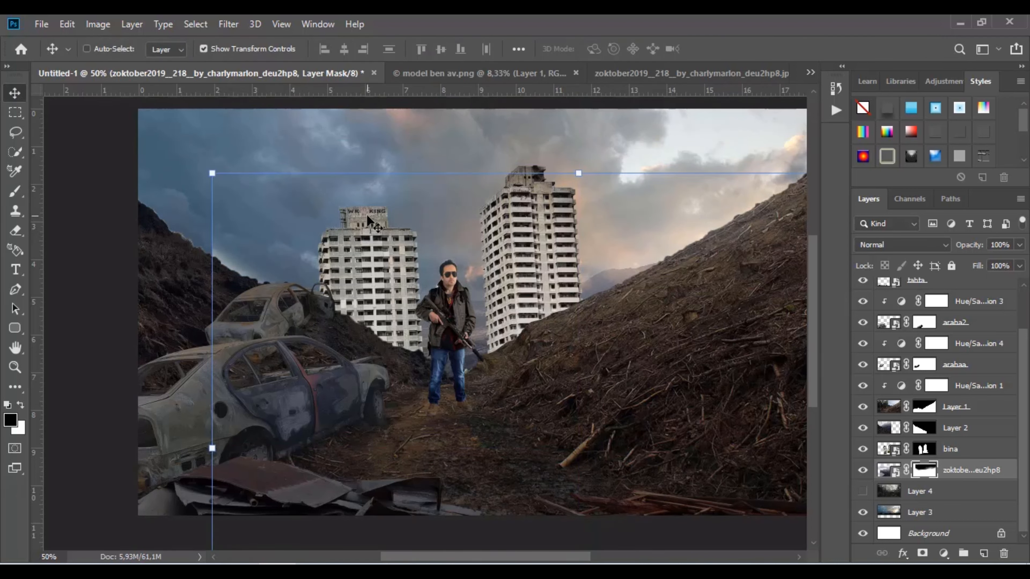
left_click(15, 191)
key("x")
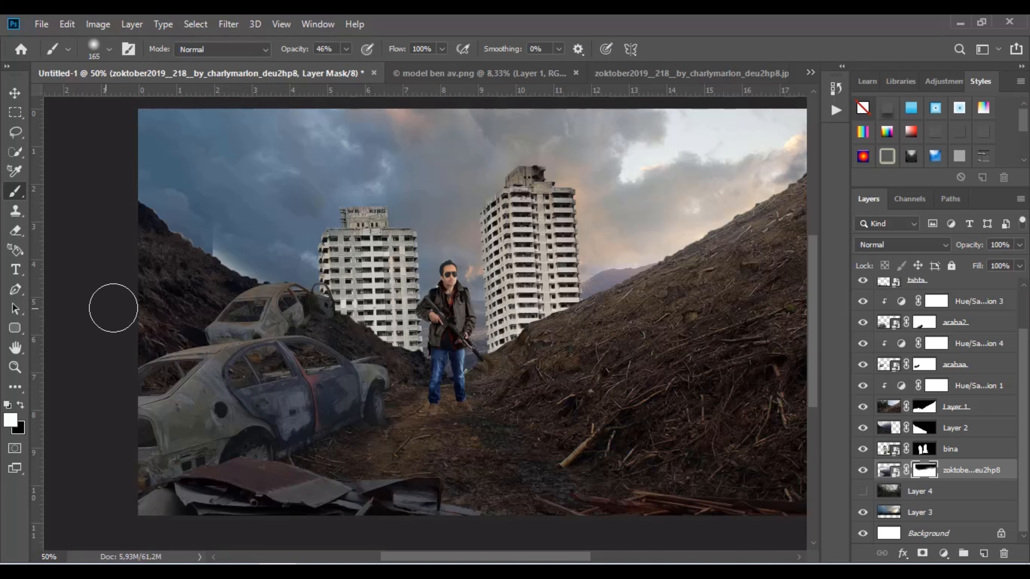
left_click_drag(230, 264, 150, 247)
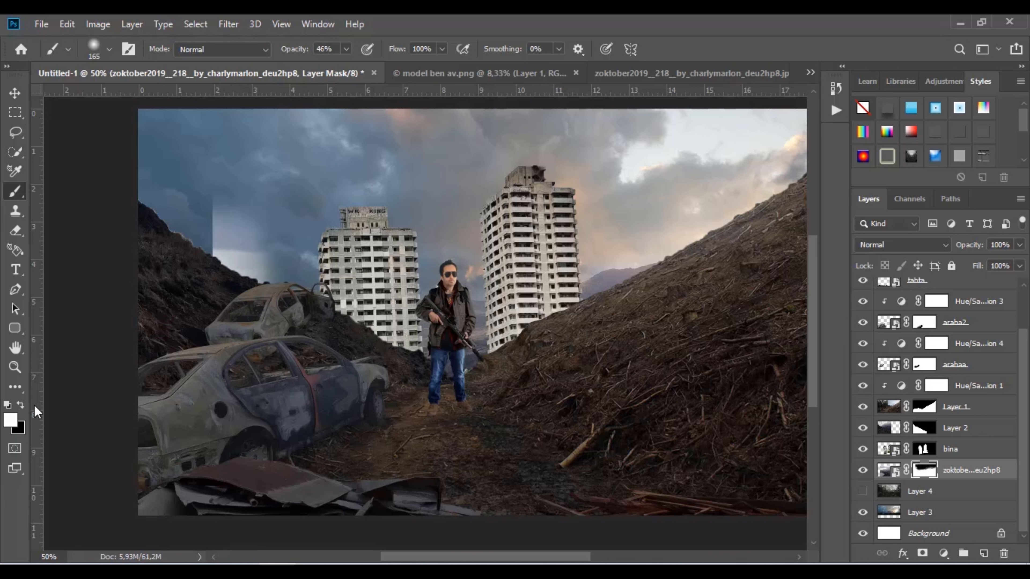
mouse_move(234, 264)
left_mouse_down()
mouse_move(214, 236)
mouse_move(237, 232)
mouse_move(296, 265)
mouse_move(272, 229)
mouse_move(282, 275)
left_mouse_up()
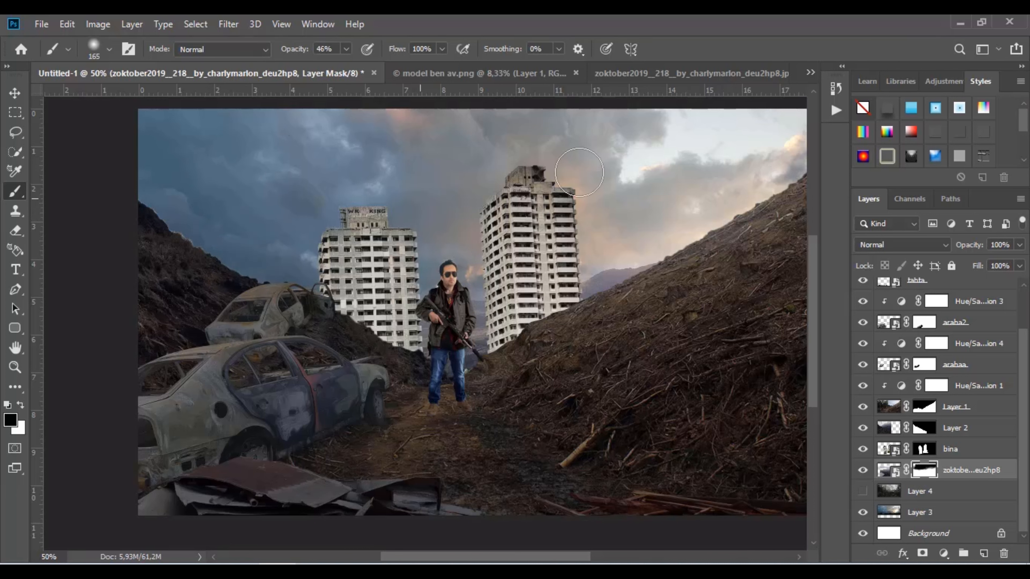
Step: Target Layer 2's mask for the left hill and set a 7 px Hard Round brush at its ridge
left_click(863, 407)
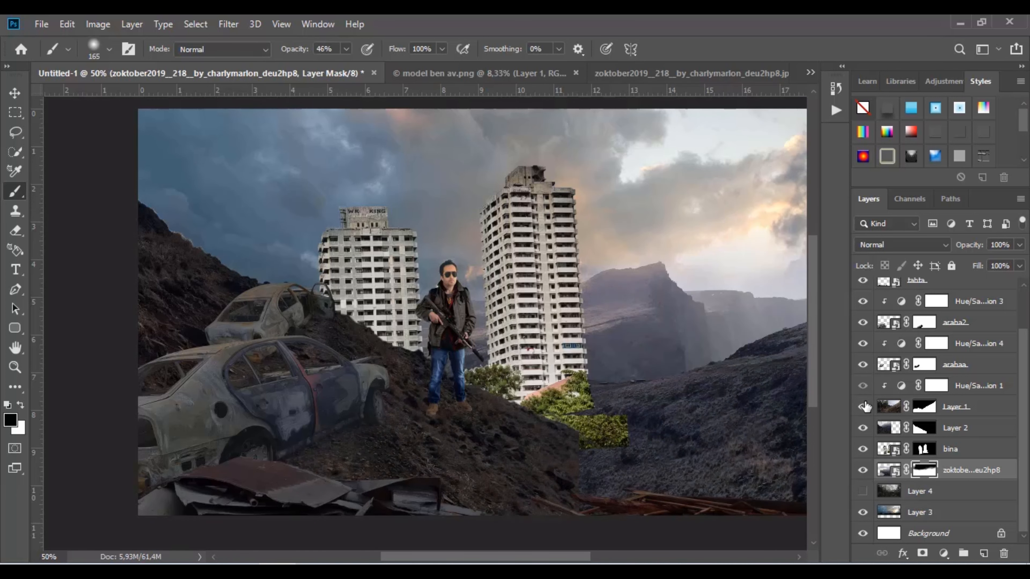
left_click(863, 407)
left_click(864, 429)
left_click(863, 428)
left_click(925, 428)
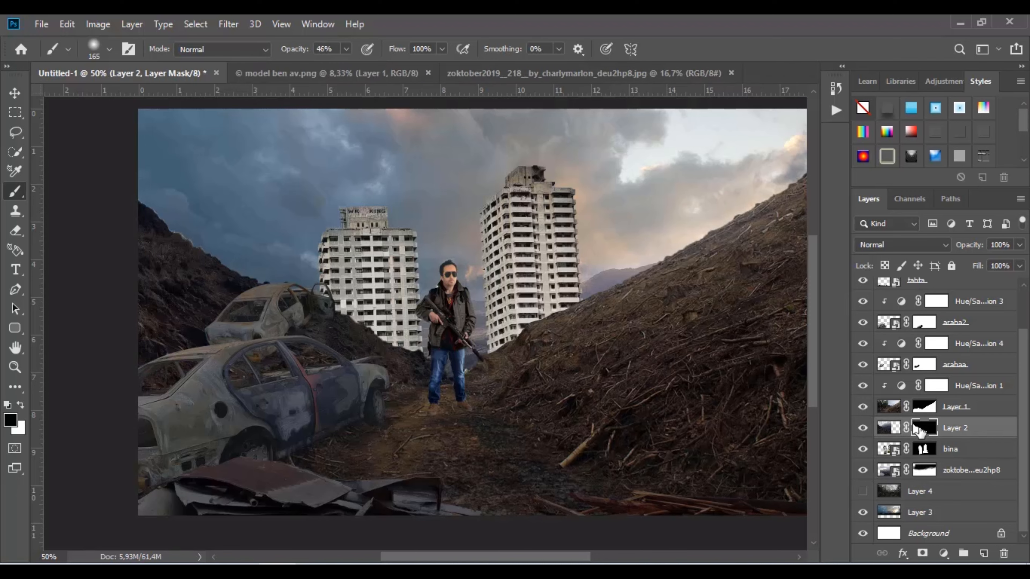
right_click(246, 261)
left_click(394, 325)
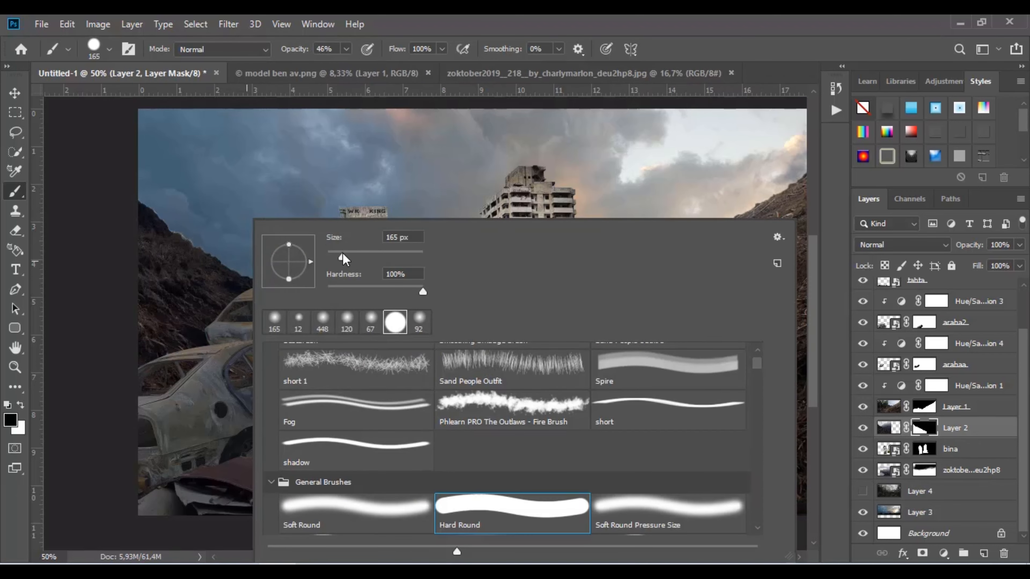
left_click_drag(342, 257, 329, 257)
left_click(195, 223)
scroll(178, 228, "up", 5)
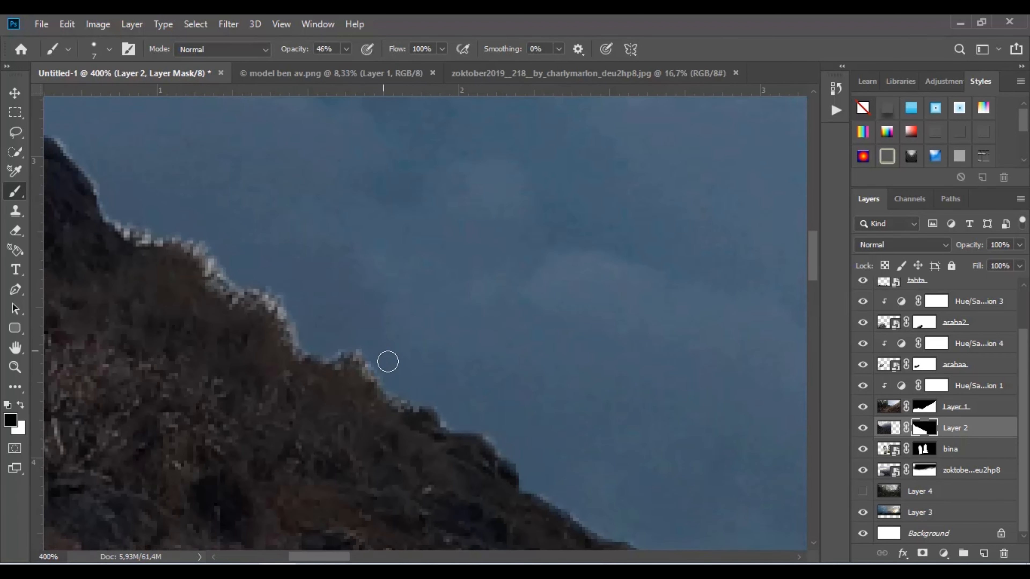
Step: Refine Layer 2's mask in Select and Mask by brushing along the left hill's grassy ridge with the Refine Edge Brush
double_click(930, 432)
right_click(271, 299)
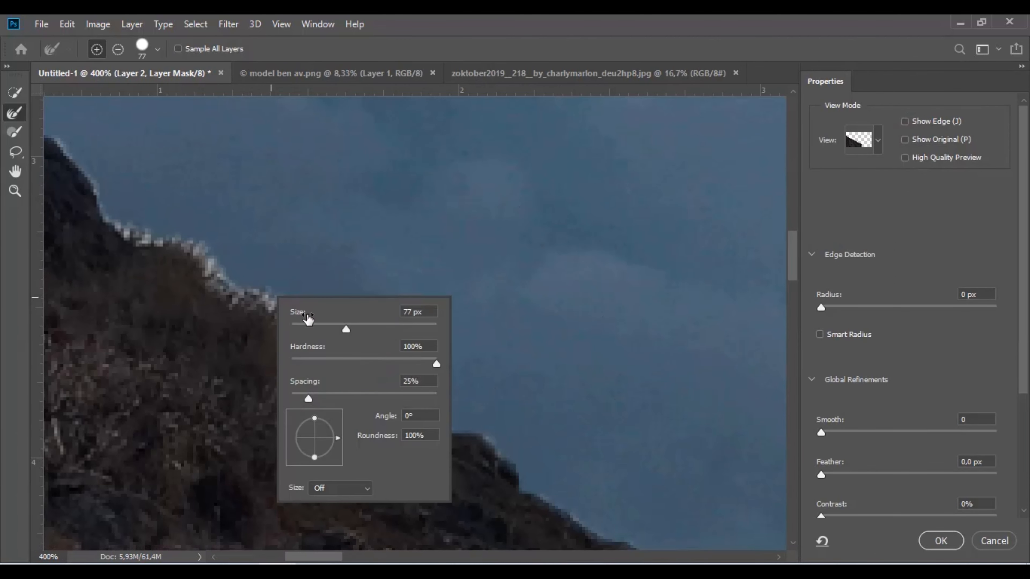
left_click(309, 324)
mouse_move(261, 268)
left_mouse_down()
mouse_move(303, 336)
mouse_move(292, 289)
mouse_move(143, 233)
mouse_move(89, 175)
mouse_move(156, 193)
mouse_move(271, 309)
mouse_move(388, 375)
mouse_move(402, 402)
mouse_move(467, 437)
mouse_move(552, 506)
mouse_move(621, 536)
mouse_move(589, 476)
left_mouse_up()
left_click(929, 541)
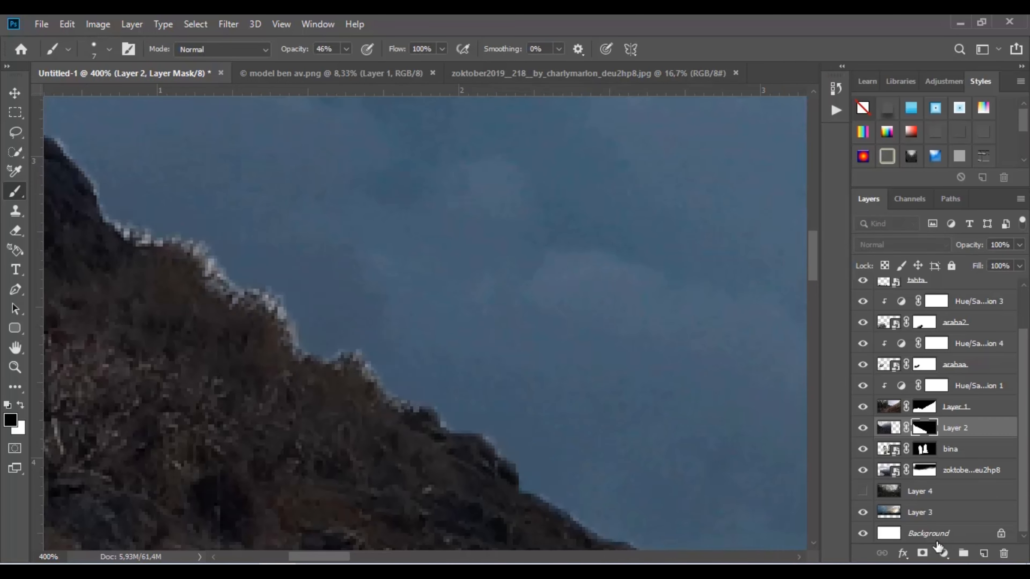
Step: Paint out the light fringe along the left hill's grassy edge on Layer 2's mask with a 37 px soft brush
left_click(367, 309, "alt")
left_click(262, 271, "ctrl")
left_click(328, 358, "ctrl")
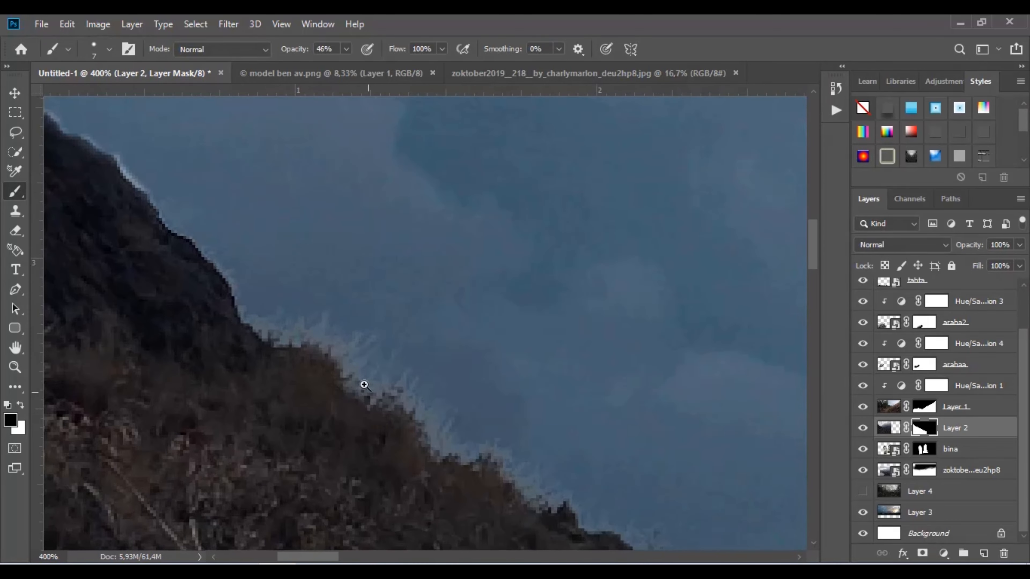
right_click(422, 384)
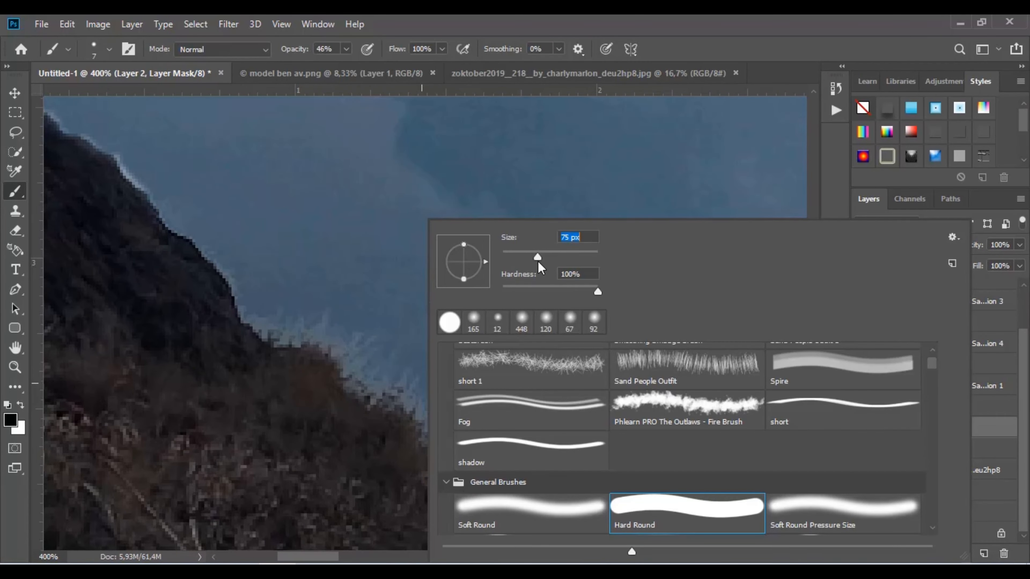
scroll(540, 419, "up", 2)
left_click(530, 385)
left_click(402, 272)
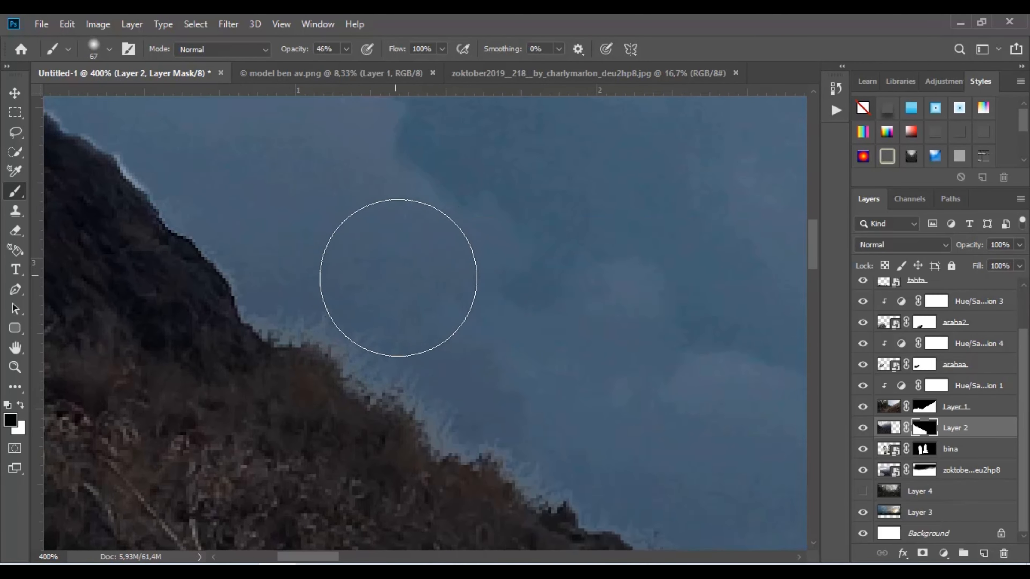
right_click(413, 276)
left_click_drag(512, 259, 506, 259)
left_click(363, 287)
mouse_move(275, 295)
left_mouse_down()
mouse_move(444, 386)
mouse_move(491, 431)
mouse_move(526, 410)
mouse_move(628, 494)
mouse_move(428, 370)
mouse_move(456, 400)
mouse_move(333, 304)
left_mouse_up()
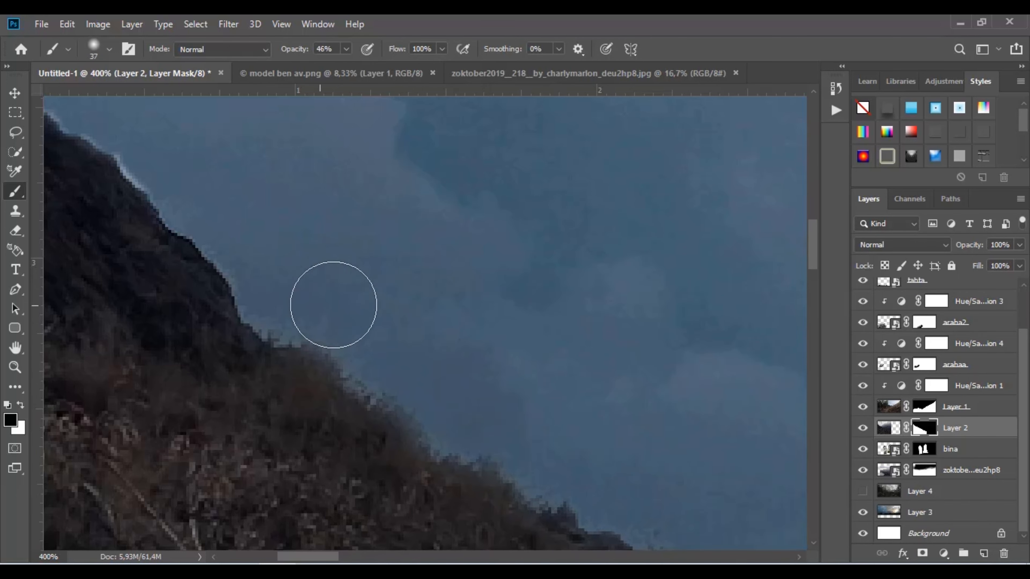
Step: Mask out the white rim on the left hill's upper ridge with a 15 px Hard Round brush at 100% opacity
left_click_drag(235, 238, 283, 283)
right_click(287, 284)
left_click(346, 49)
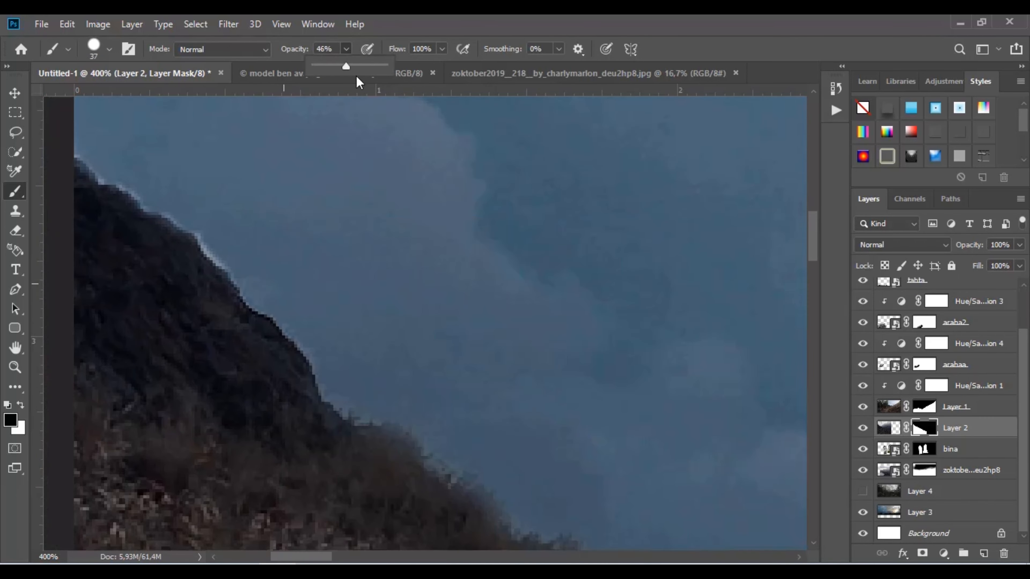
left_click_drag(323, 67, 416, 69)
right_click(279, 264)
left_click(363, 254)
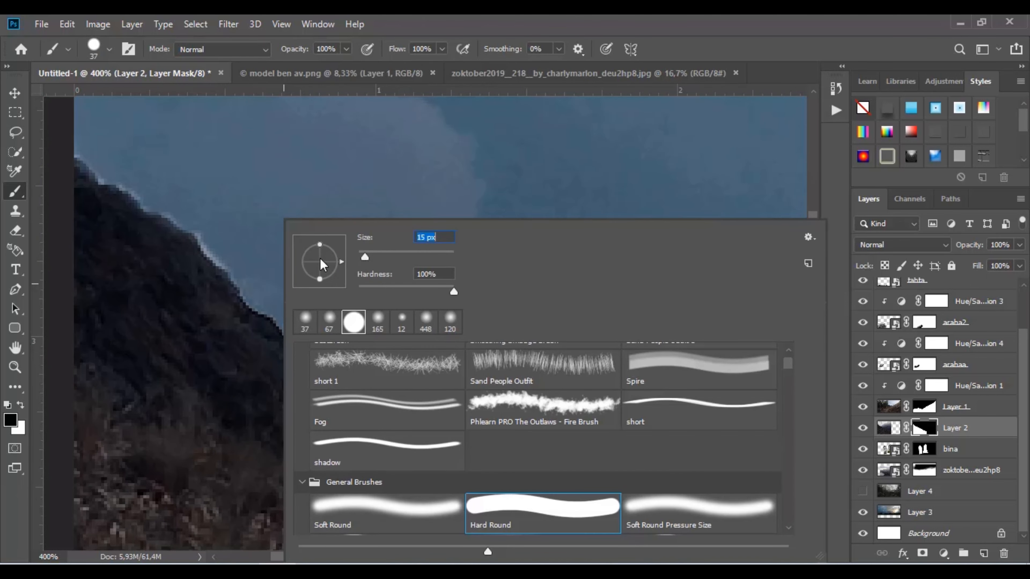
left_click(259, 274)
left_click_drag(247, 259, 156, 192)
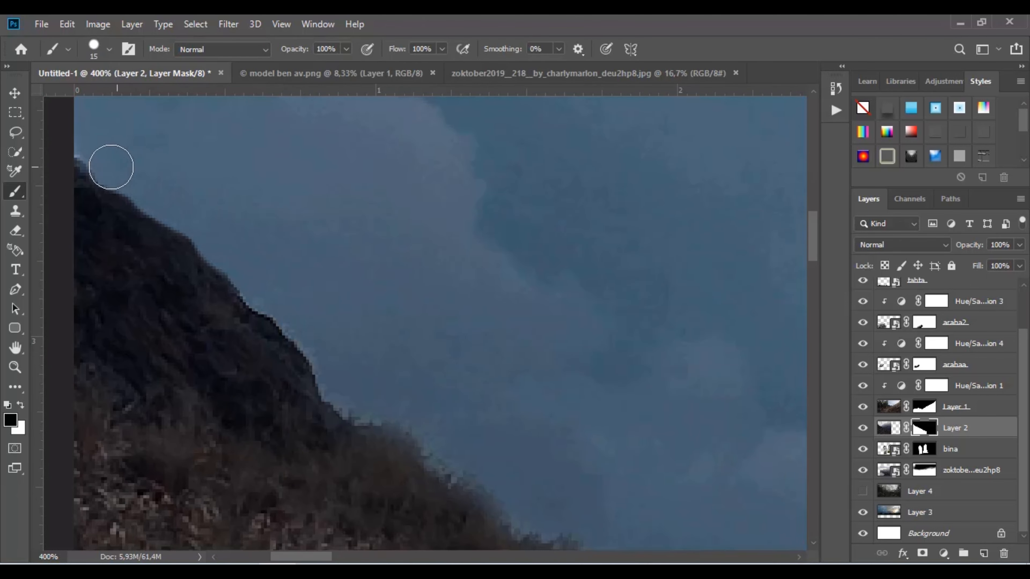
left_click_drag(111, 167, 83, 160)
mouse_move(326, 333)
left_mouse_down()
mouse_move(269, 296)
mouse_move(253, 260)
left_mouse_up()
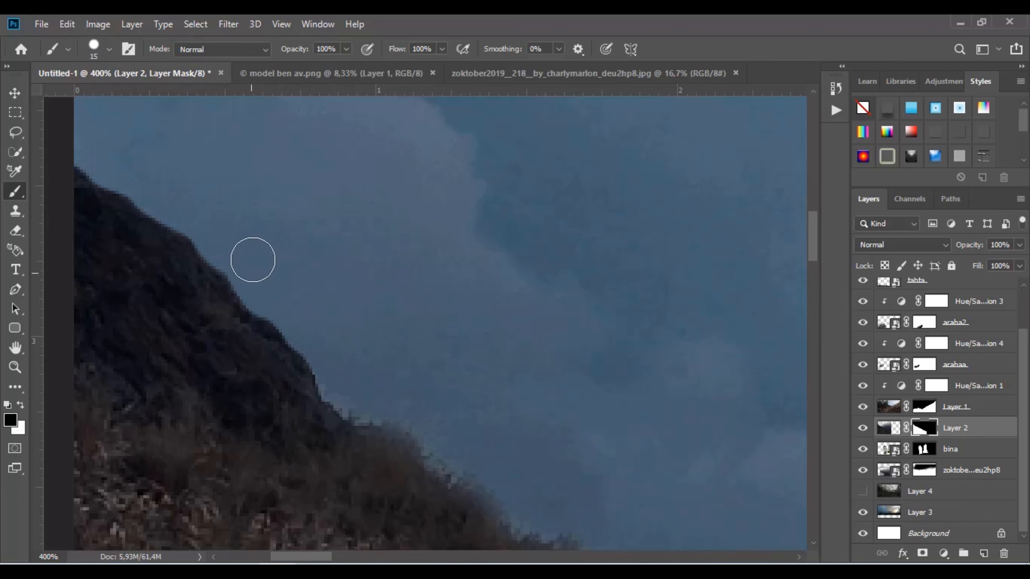
left_click_drag(466, 422, 340, 193)
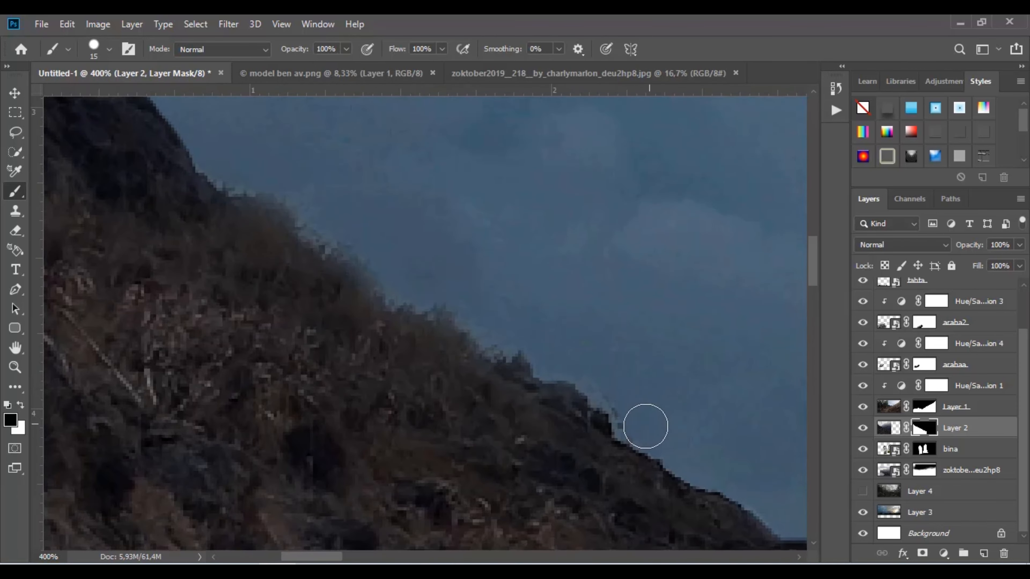
Step: Set the Hard Round brush to 40 px at the base of the right hill, beside the tower
left_click(453, 296, "alt")
left_click(453, 297, "alt")
left_click(453, 297, "alt")
left_click(453, 297, "alt")
left_click_drag(588, 299, 393, 293)
left_click(393, 244, "alt")
left_click_drag(557, 352, 426, 263)
left_click(422, 330, "ctrl")
left_click(422, 330, "ctrl")
left_click(422, 330, "ctrl")
left_click(421, 330, "ctrl")
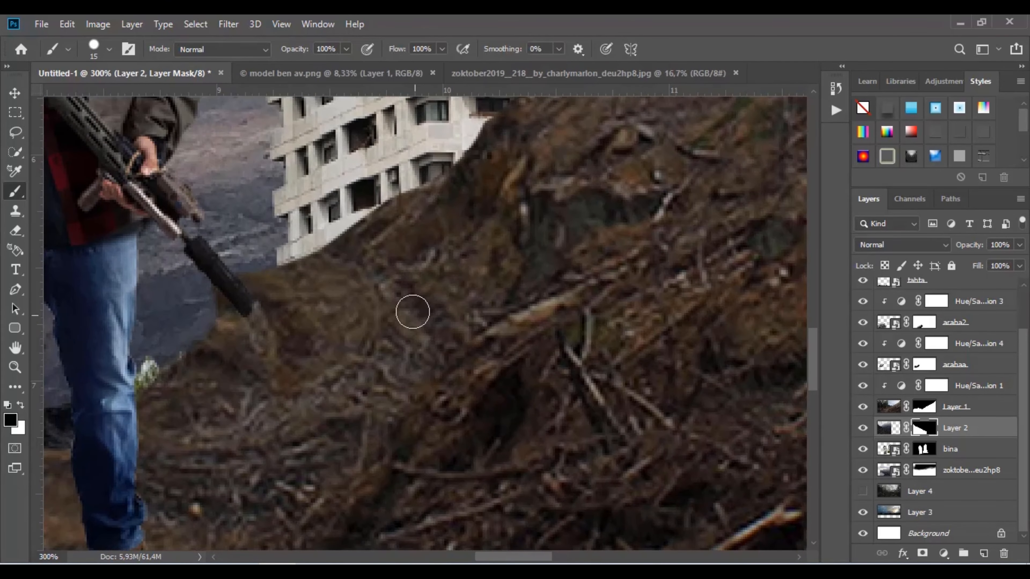
right_click(376, 231)
left_click(476, 254)
left_click(978, 412)
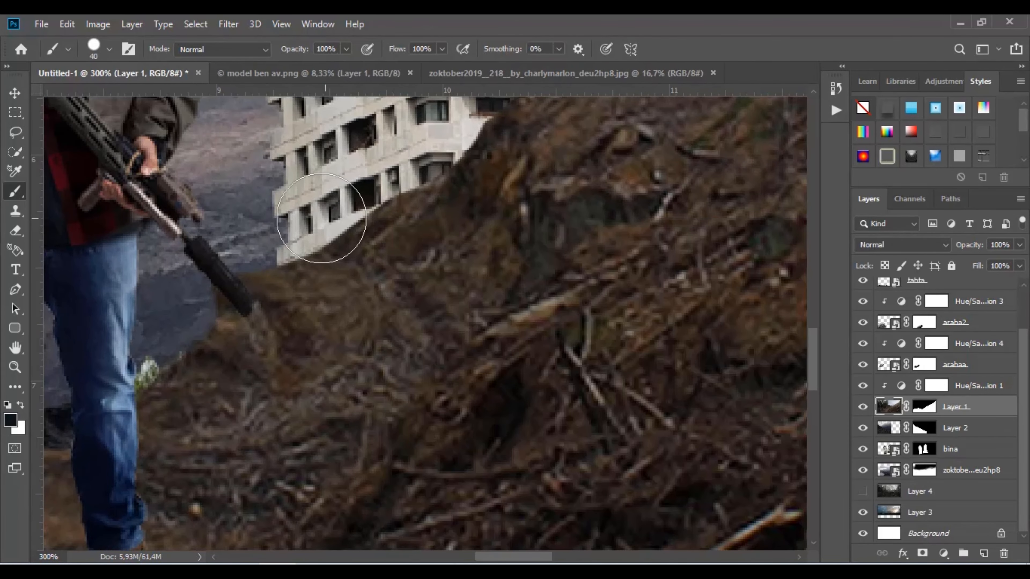
mouse_move(323, 223)
left_mouse_down()
mouse_move(266, 235)
mouse_move(233, 261)
left_mouse_up()
key("ctrl+z")
Step: Clean the right hill's ridge on Layer 1's mask by painting out its leftover edge with the 40 px brush
left_click(924, 406)
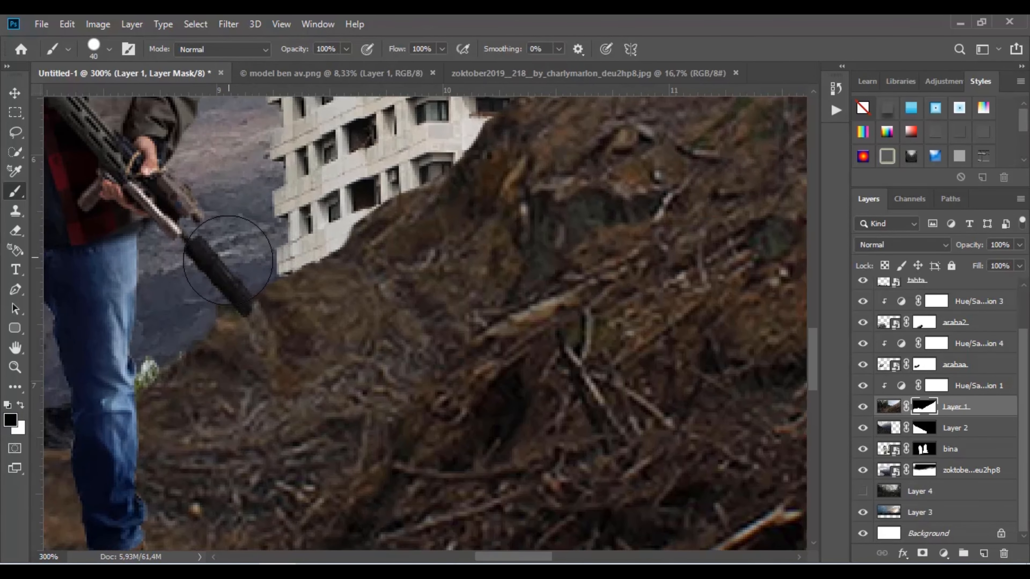
left_click_drag(192, 299, 403, 149)
scroll(264, 209, "down", 4)
left_click_drag(408, 193, 408, 190)
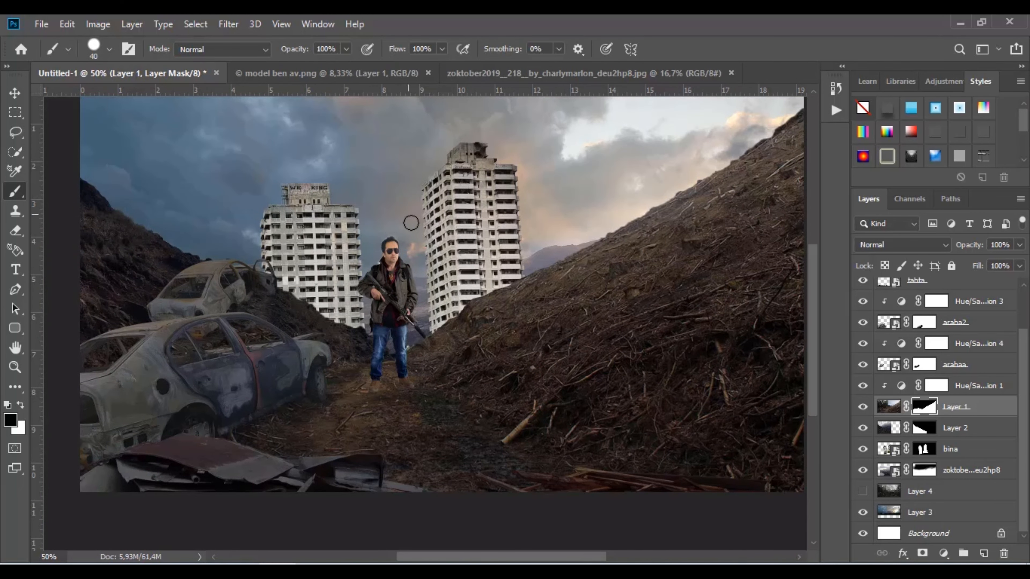
left_click(863, 364)
left_click(863, 364)
left_click(924, 364)
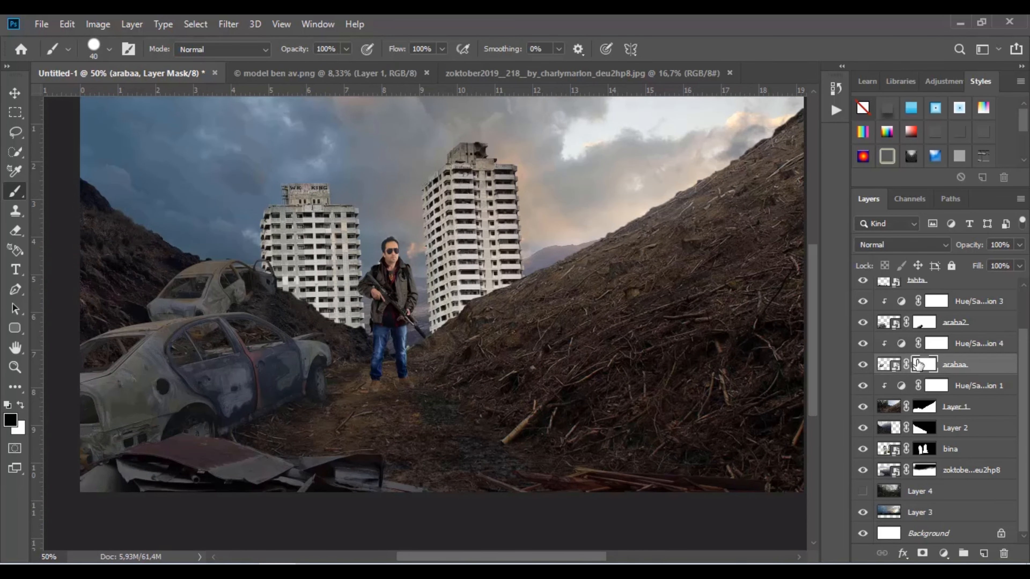
scroll(241, 247, "up", 3)
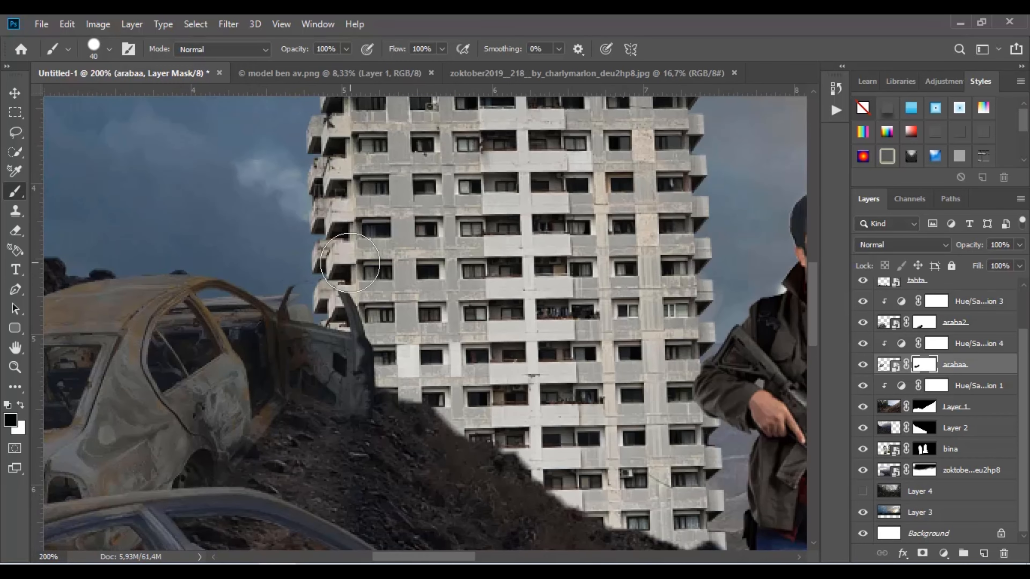
Step: Paint on the Hue/Saturation 4 mask over the rear car wreck with the soft 67 px BestBrush at about 38% opacity
left_click(937, 344)
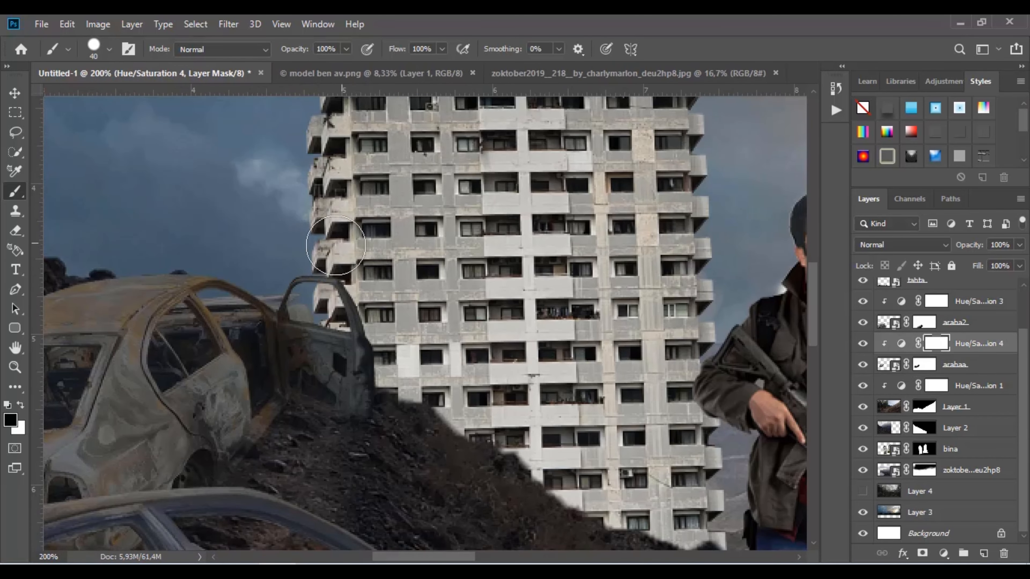
right_click(320, 272)
scroll(413, 483, "up", 2)
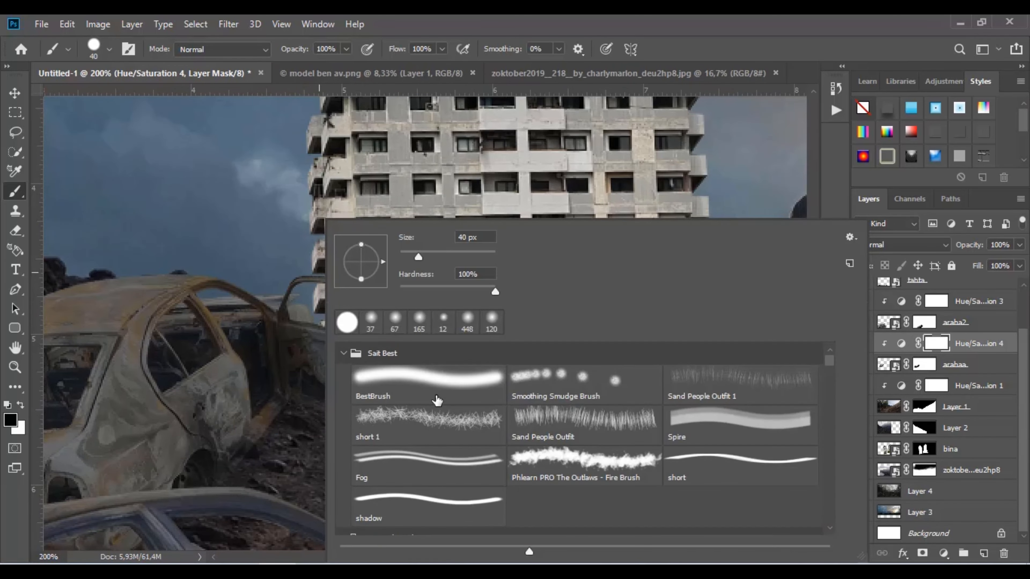
left_click(435, 390)
left_click(235, 227)
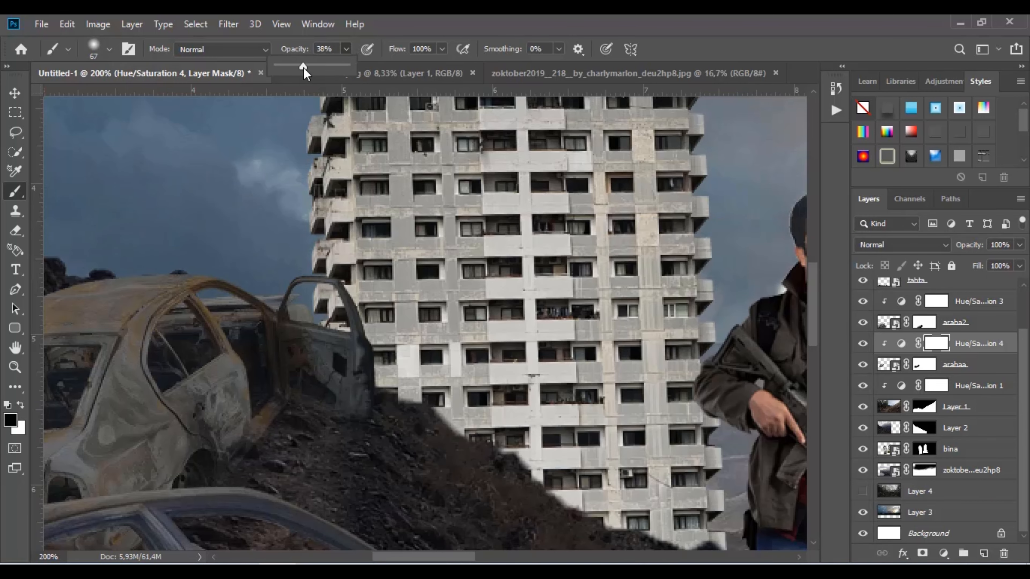
key("3")
key("7")
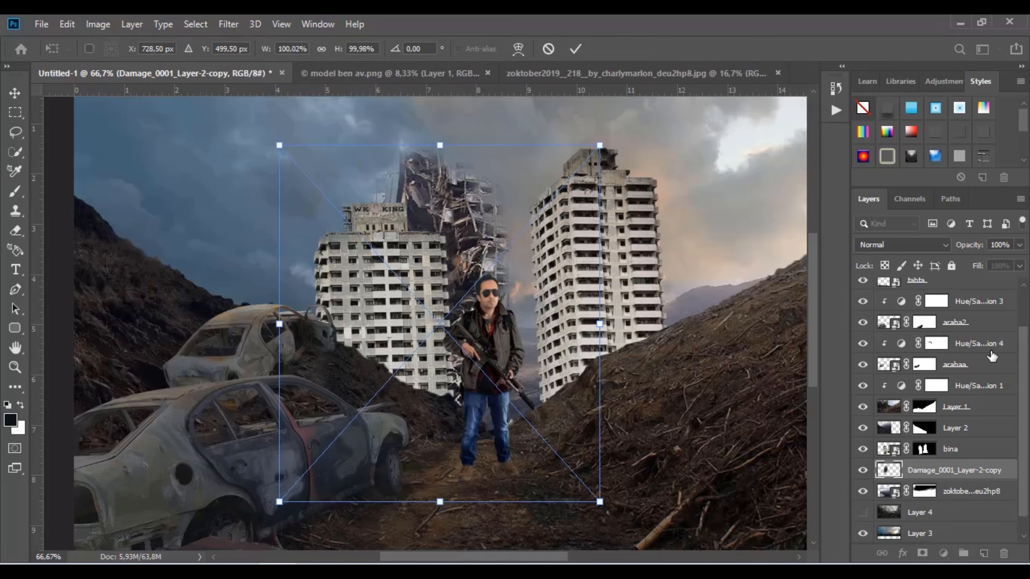
Step: Move the Damage_0001_Layer-2-copy layer directly above bina and clip it to the towers
key("m")
left_click_drag(954, 470, 953, 433)
right_click(955, 454)
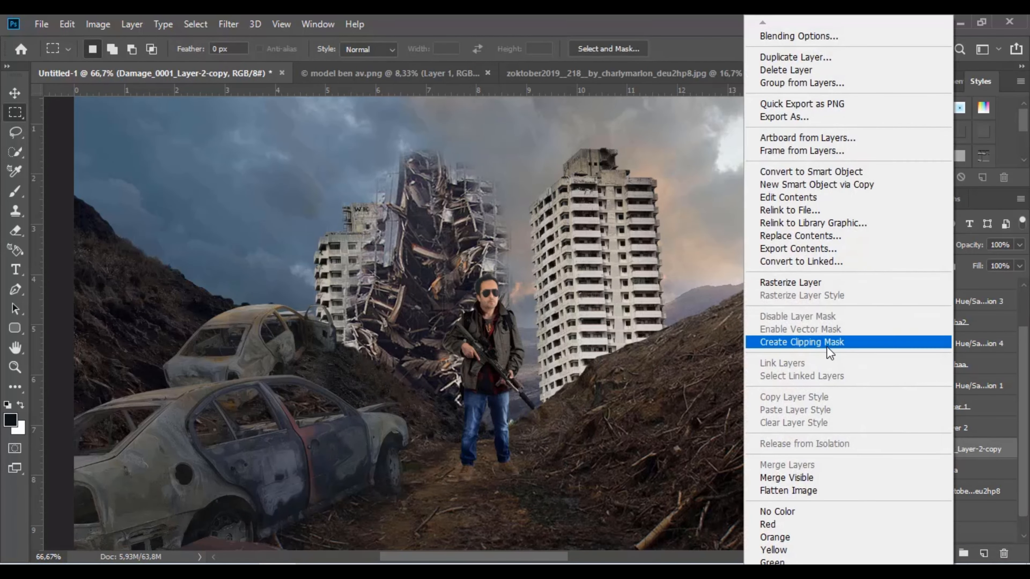
left_click(830, 351)
Step: Scale the damage image to 36.55%, rotate it to -7.05°, and place it over the middle of the left tower
key("v")
left_click_drag(599, 145, 496, 249)
left_click_drag(394, 308, 387, 286)
left_click_drag(505, 465, 461, 402)
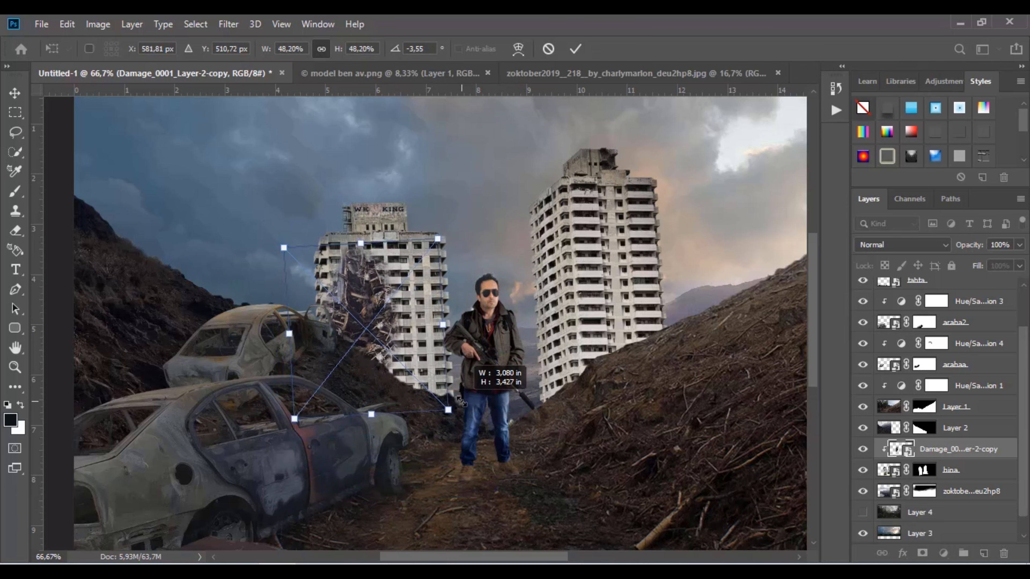
left_click_drag(400, 337, 452, 336)
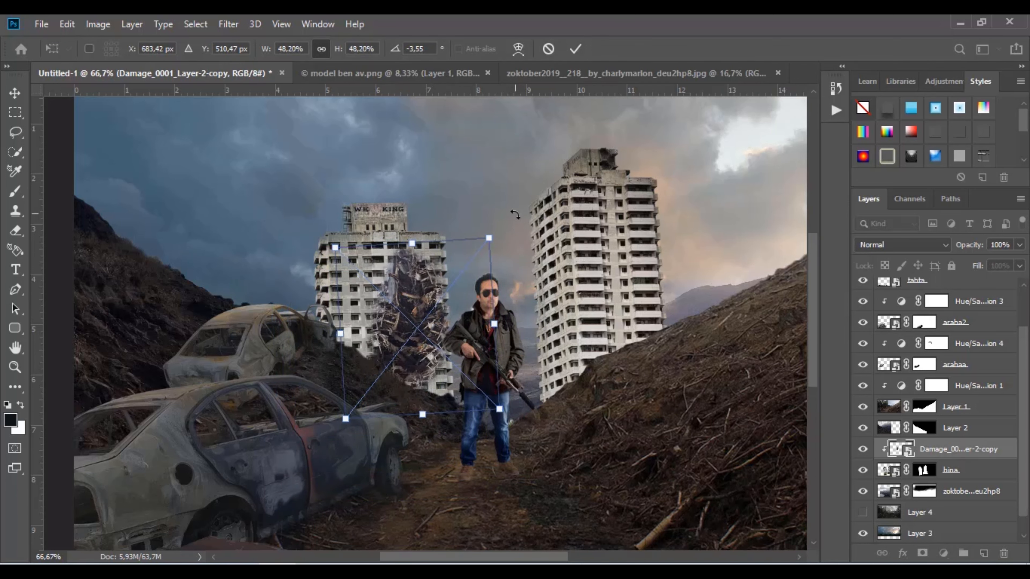
left_click_drag(515, 214, 507, 208)
left_click_drag(423, 284, 409, 279)
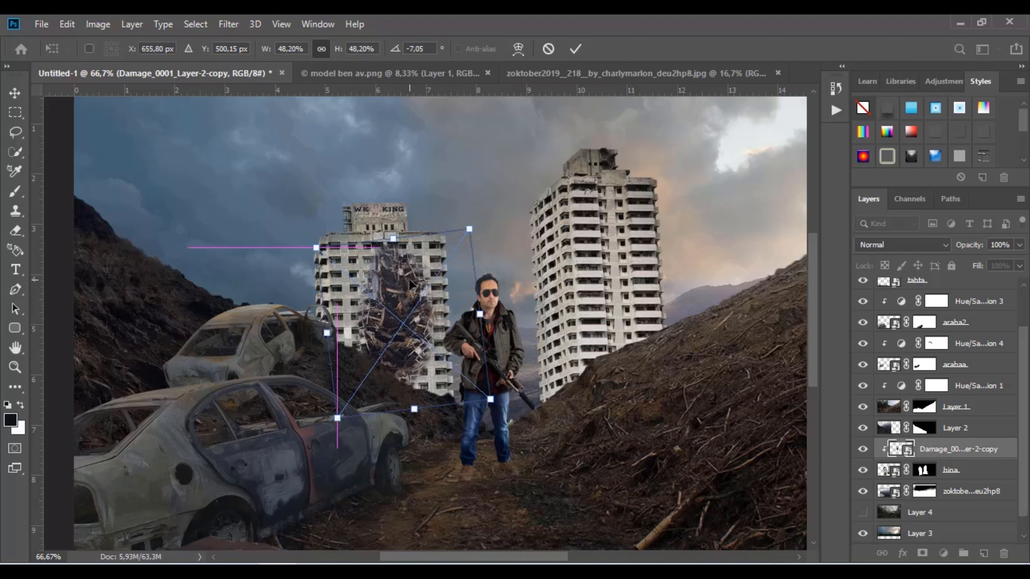
left_click_drag(490, 400, 438, 337)
left_click_drag(403, 284, 433, 298)
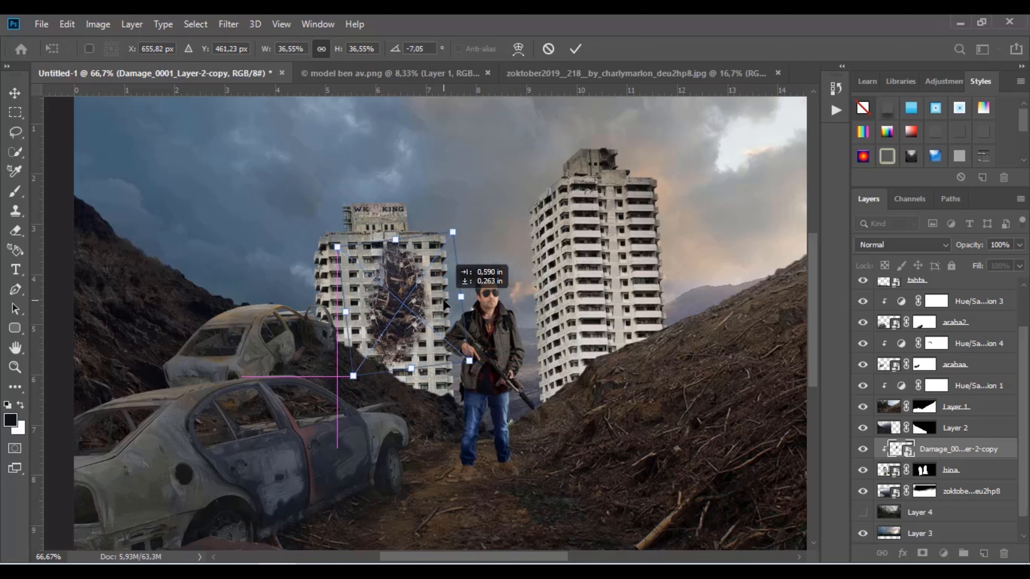
left_click(575, 50)
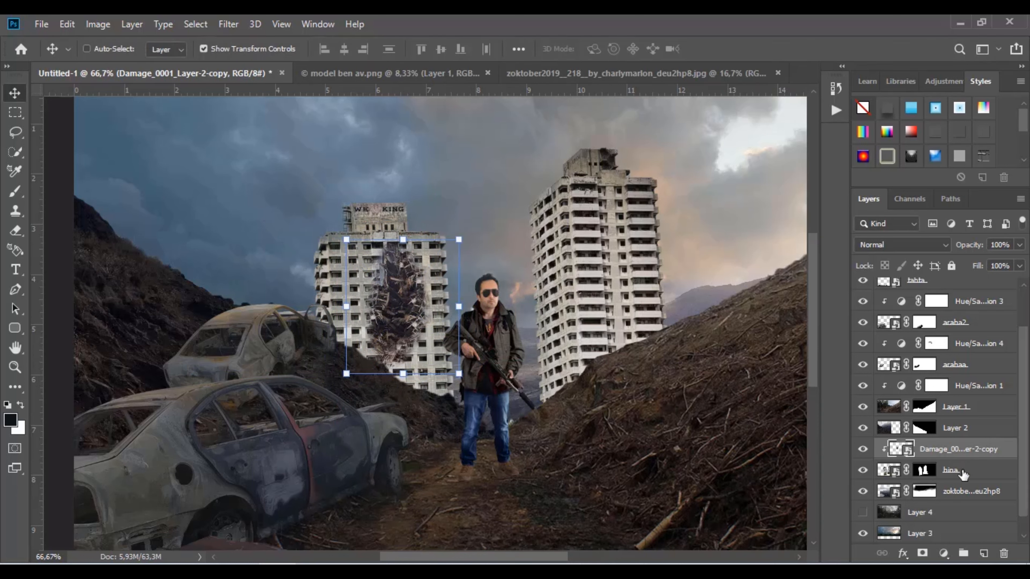
Step: Add a Hue/Saturation adjustment clipped to the damage layer and set its Lightness to -22
left_click(945, 554)
left_click(961, 400)
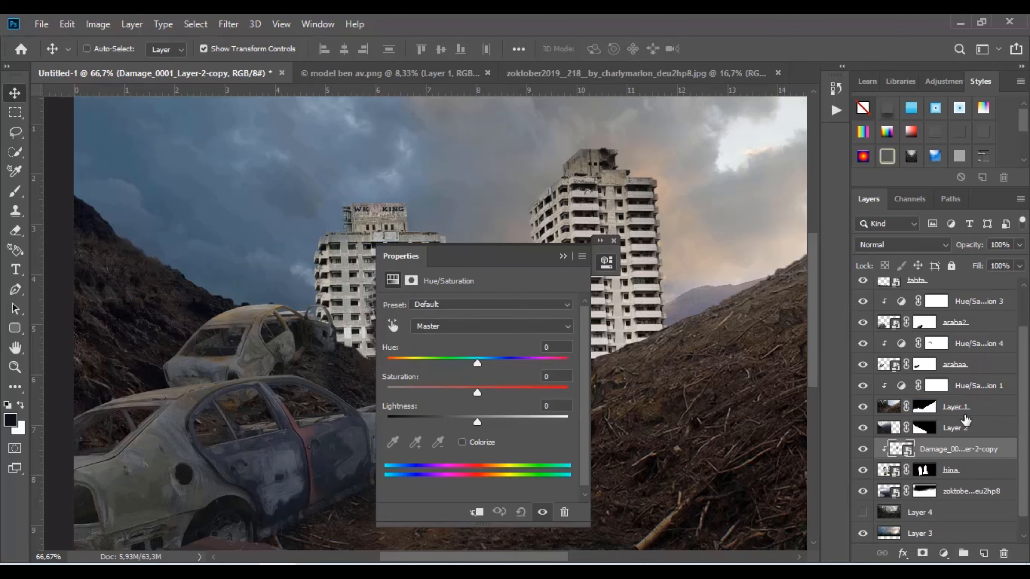
right_click(965, 449)
left_click(833, 305)
left_click_drag(477, 422, 462, 422)
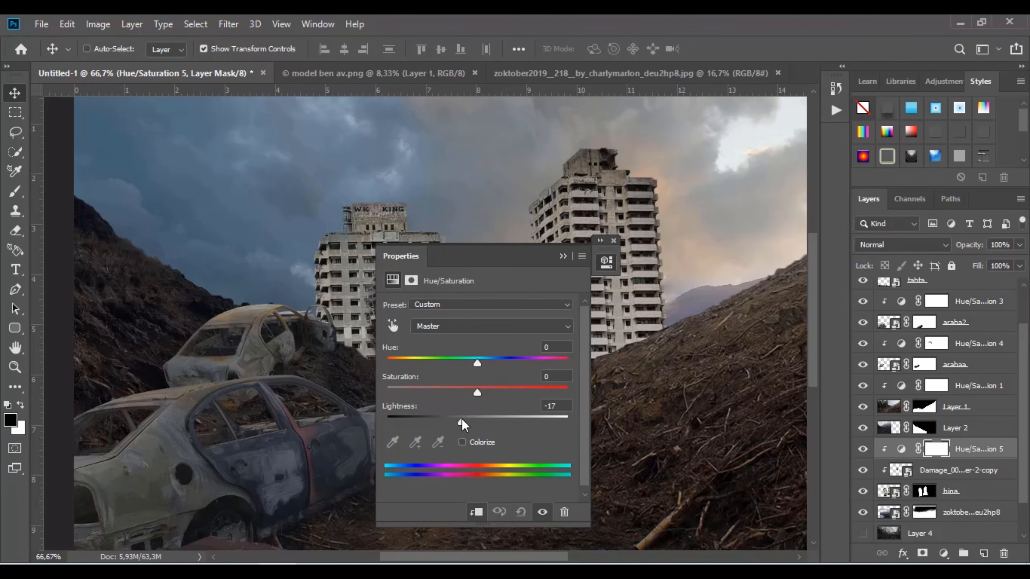
left_click_drag(485, 256, 586, 239)
mouse_move(571, 404)
left_mouse_down()
mouse_move(522, 403)
mouse_move(559, 407)
left_mouse_up()
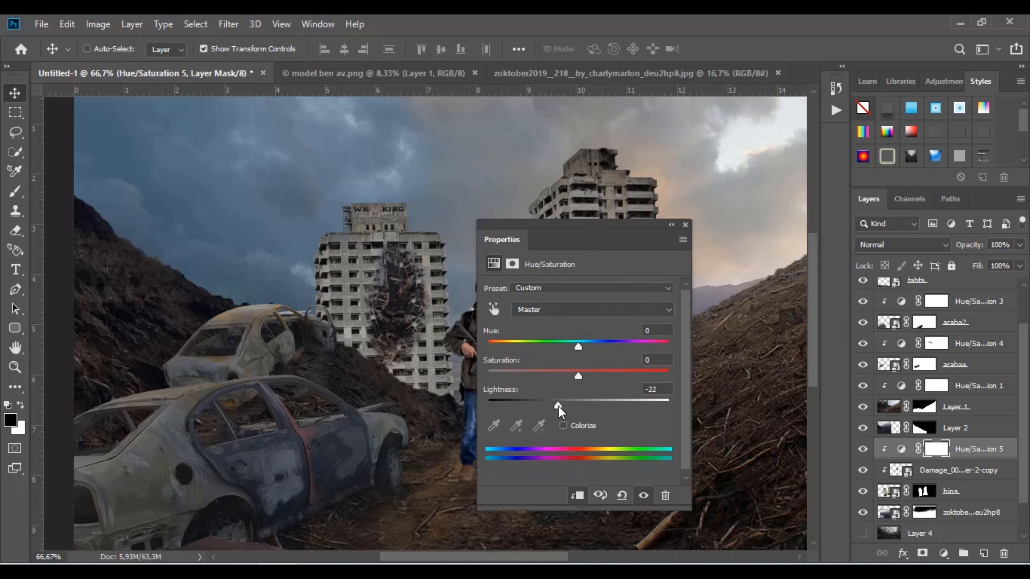
left_click(671, 225)
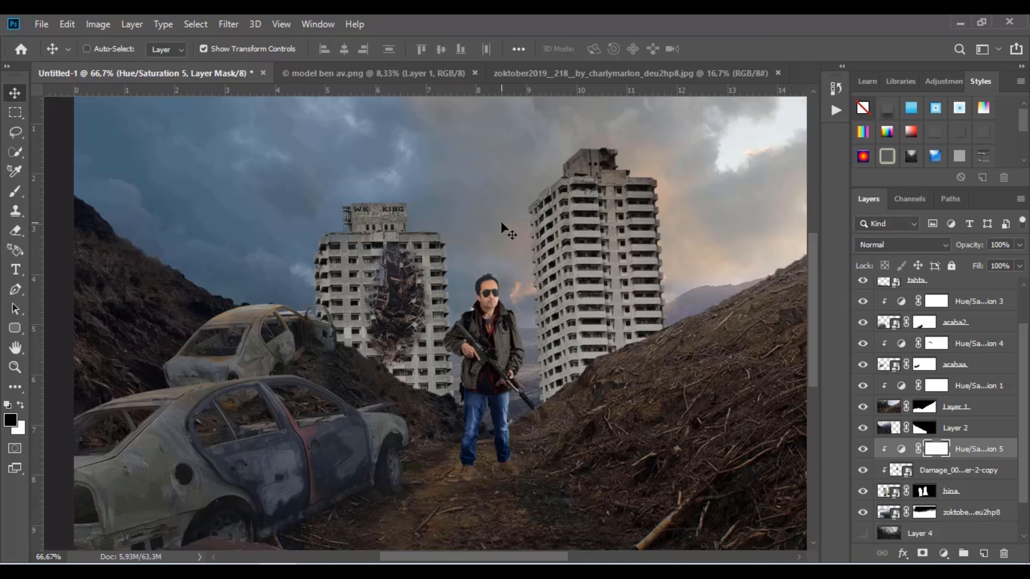
Step: Duplicate the Damage_0001_Layer-2-copy layer and clip the Hue/Saturation 5 adjustment to the stack again
left_click(965, 451)
left_click_drag(968, 467, 984, 553)
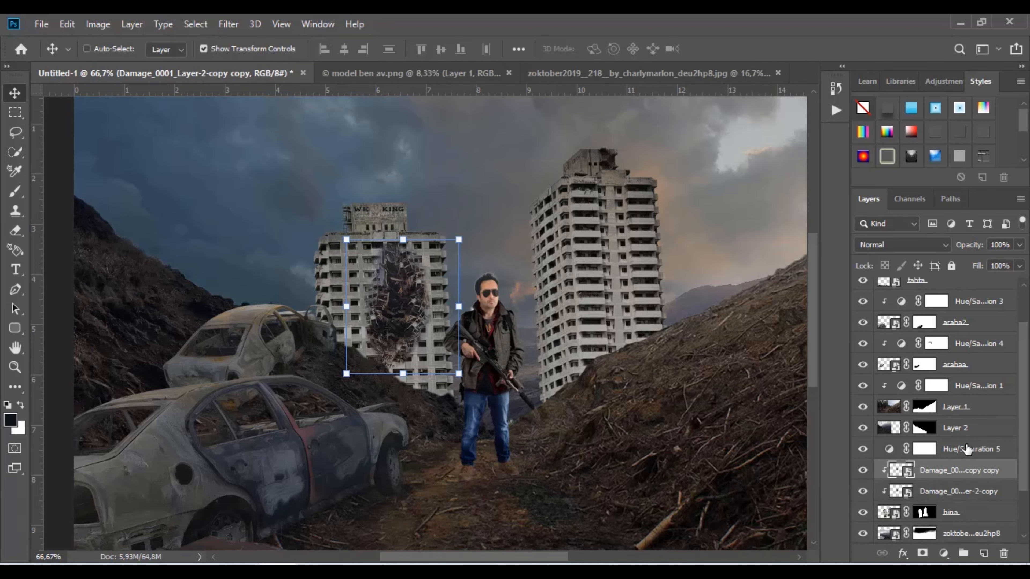
right_click(967, 450)
left_click(794, 306)
Step: Place the duplicated damage over the near edge of the right tower, rotated to about -7.26° and scaled down slightly
left_click_drag(415, 288, 509, 279)
left_click(933, 470)
left_click_drag(431, 324, 559, 277)
left_click(552, 272, "ctrl")
left_click(552, 272, "ctrl")
left_click(559, 277, "ctrl+alt")
left_click(459, 381)
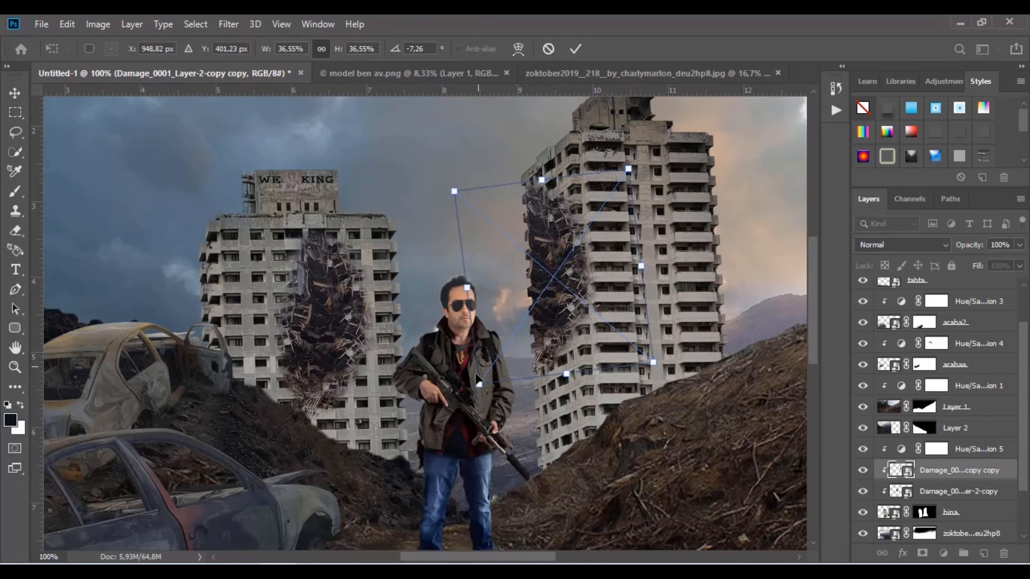
left_click_drag(478, 382, 493, 363)
left_click(575, 49)
Step: On the bina layer mask, draw a closed, jagged Pen path along the outer edge of the right tower's damaged area
left_click(931, 511)
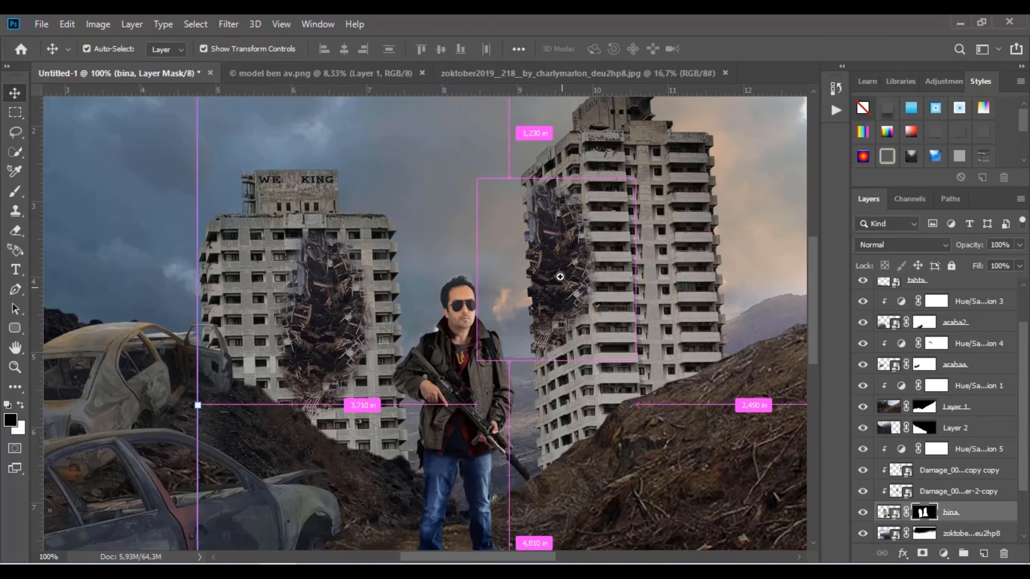
left_click(558, 274, "ctrl")
left_click(556, 271, "ctrl")
left_click(556, 271, "ctrl")
left_click_drag(536, 274, 558, 270)
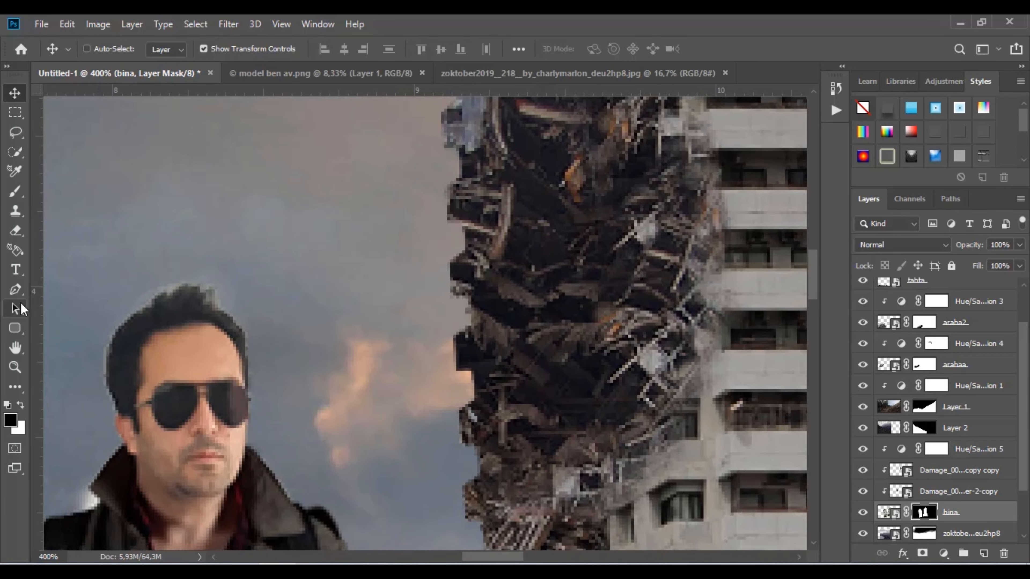
key("p")
left_click(483, 535)
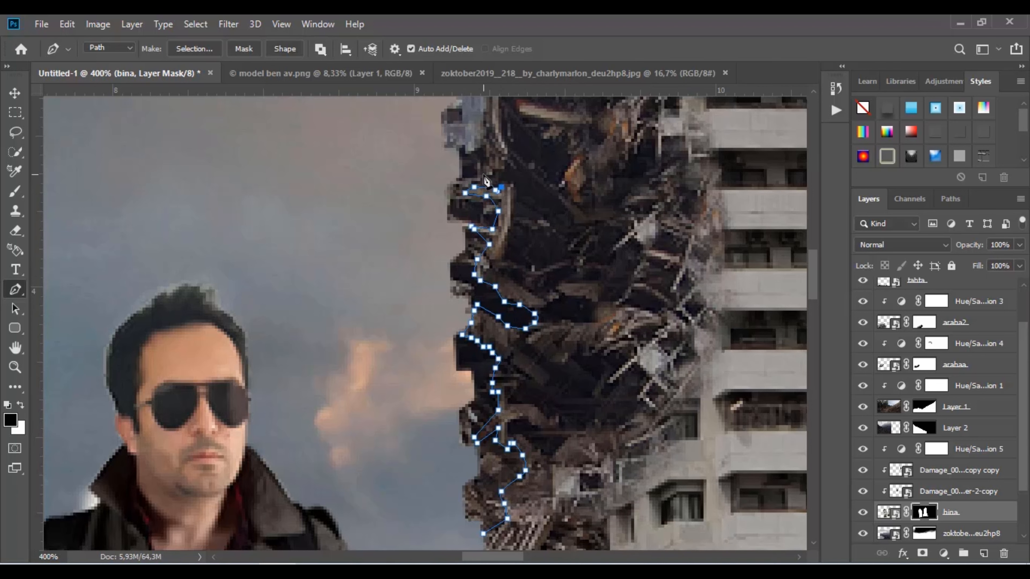
scroll(503, 256, "up", 4)
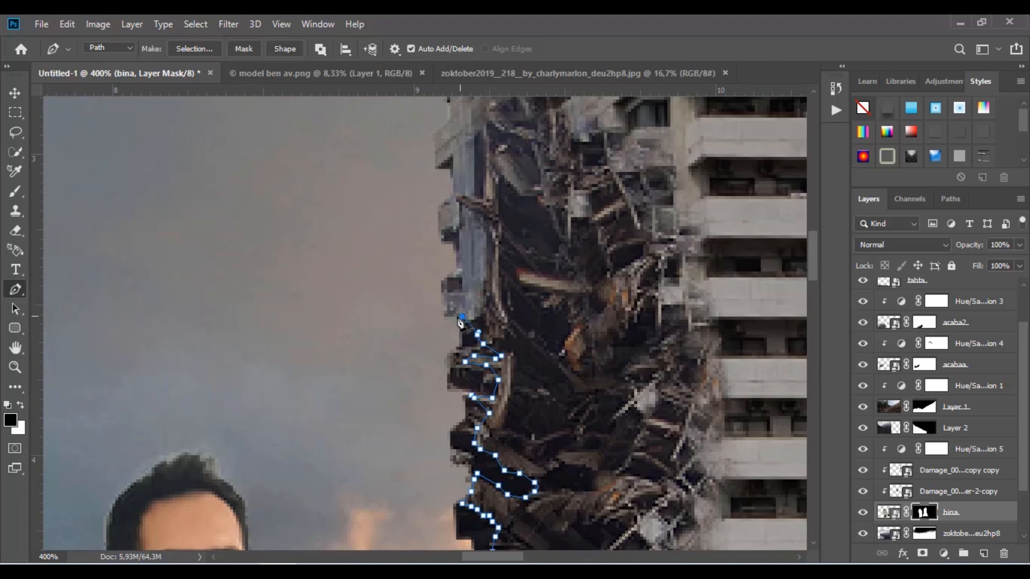
scroll(378, 324, "down", 5)
left_click(374, 335)
scroll(375, 337, "down", 4)
left_click(392, 362)
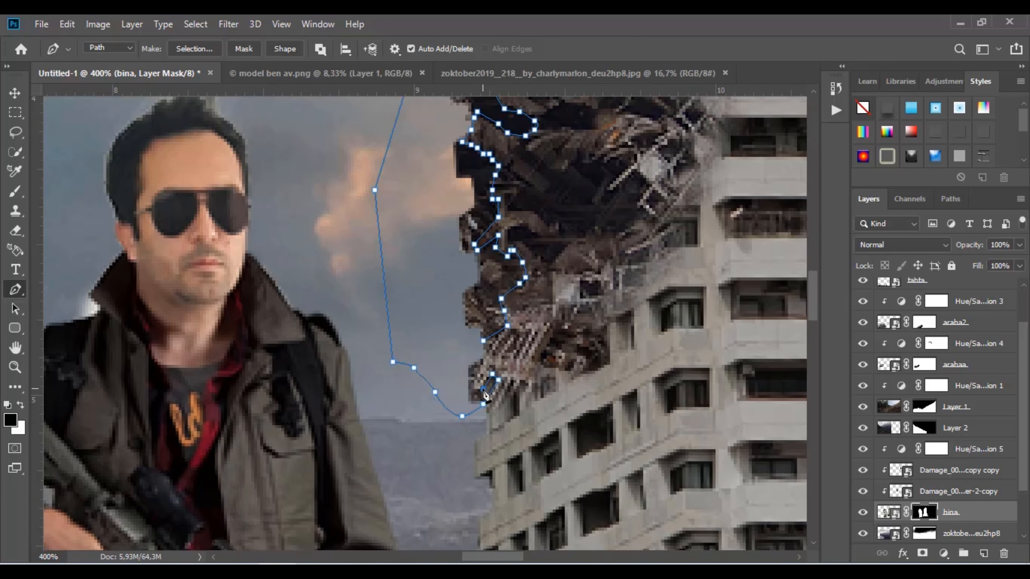
left_click(485, 345)
Step: Convert the path to a selection, mask out the tower strip inside it with the black 67 px brush at 37% opacity, and deselect
right_click(487, 348)
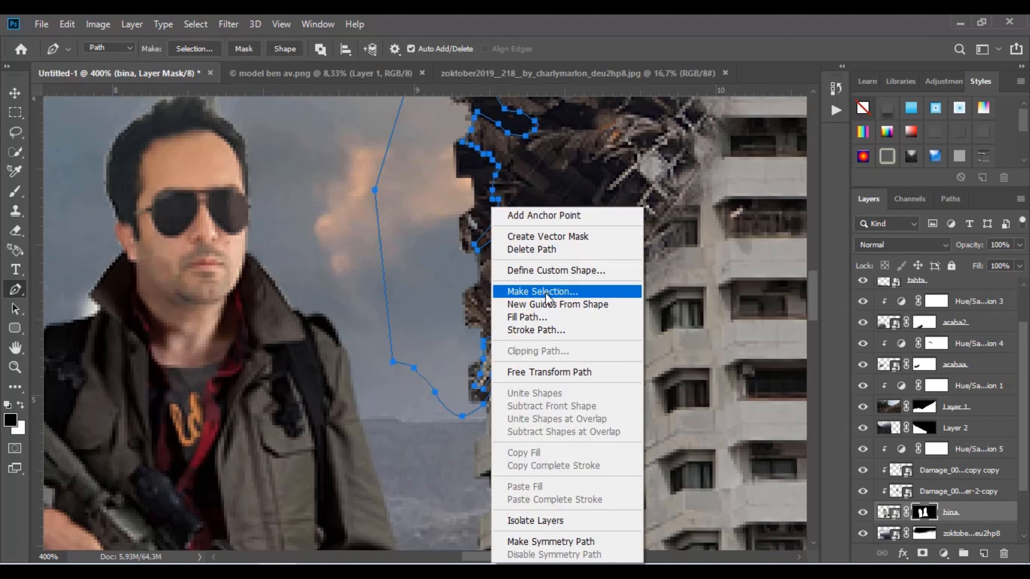
left_click(540, 290)
left_click(594, 145)
left_click(15, 191)
mouse_move(436, 329)
left_mouse_down()
mouse_move(459, 319)
mouse_move(464, 332)
mouse_move(482, 327)
mouse_move(496, 273)
mouse_move(494, 392)
left_mouse_up()
scroll(494, 403, "up", 4)
mouse_move(478, 276)
left_mouse_down()
mouse_move(460, 424)
mouse_move(478, 384)
mouse_move(474, 435)
mouse_move(471, 264)
mouse_move(441, 329)
mouse_move(471, 311)
mouse_move(491, 317)
left_mouse_up()
scroll(482, 406, "up", 2)
scroll(483, 406, "up", 1)
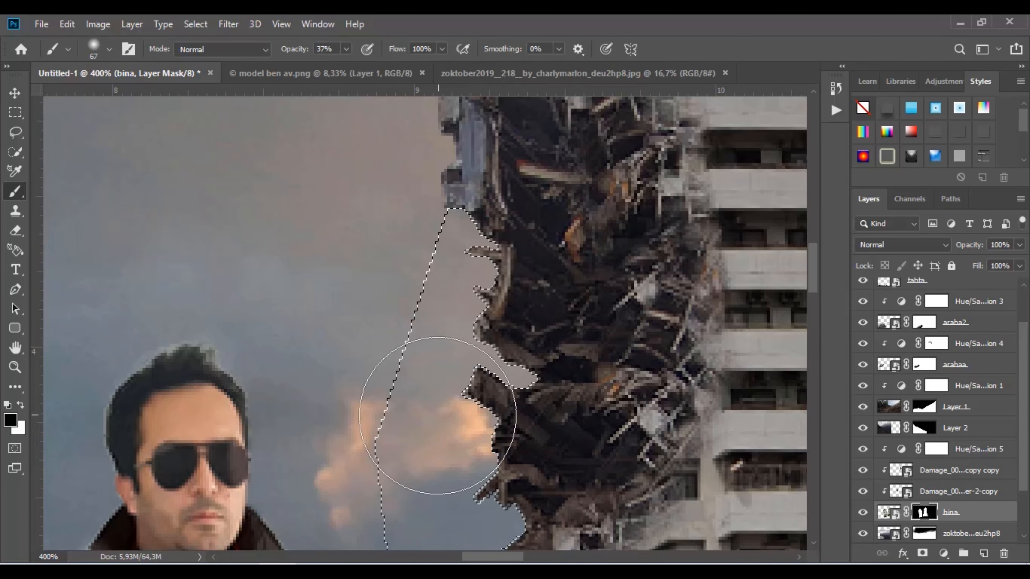
left_click(15, 112)
left_click(269, 223)
scroll(304, 251, "down", 3)
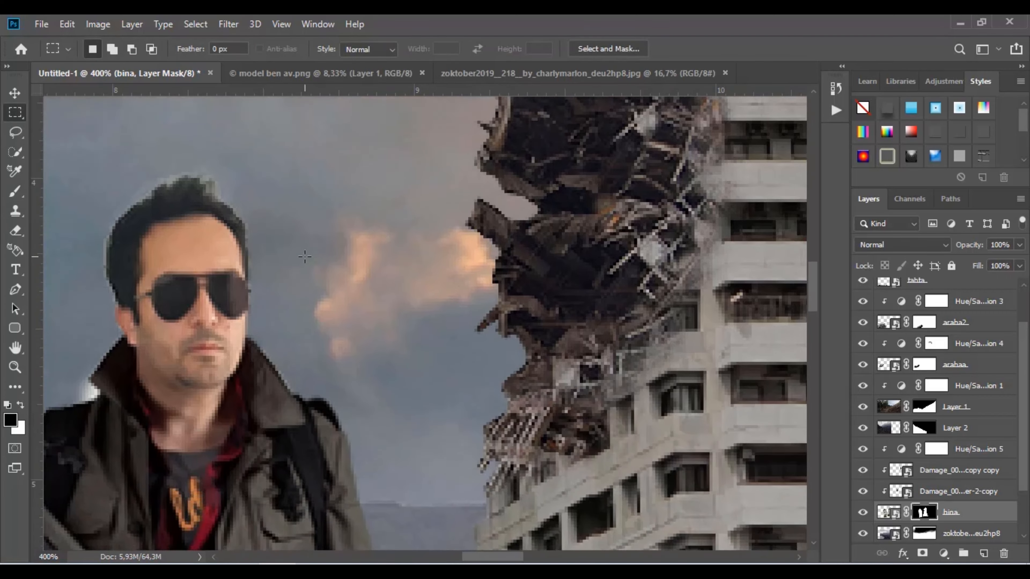
scroll(304, 251, "down", 4)
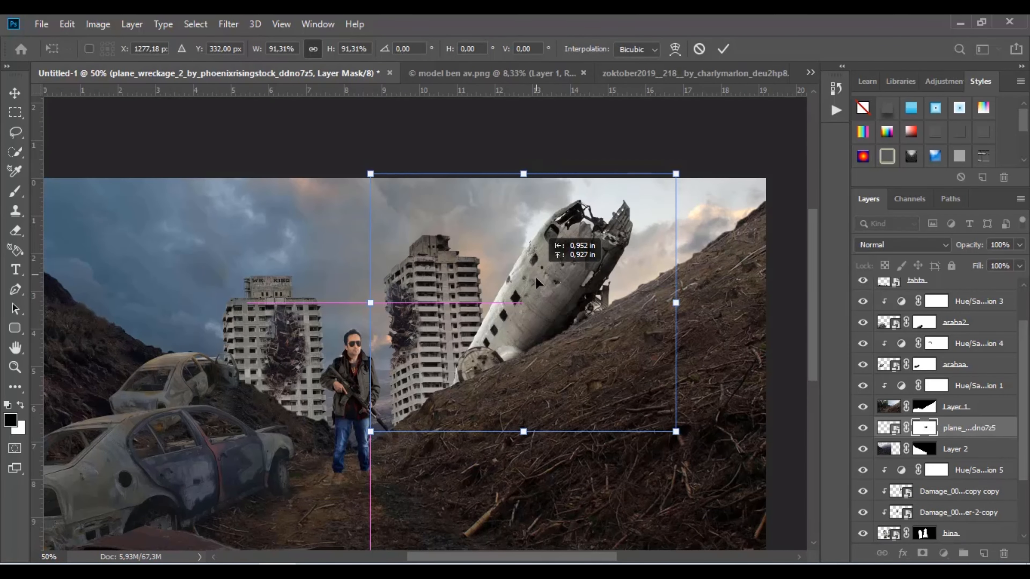
Step: Move and rotate the plane wreckage at 91.31% scale so its fuselage rises at an angle from behind the right hill
left_click_drag(536, 277, 532, 315)
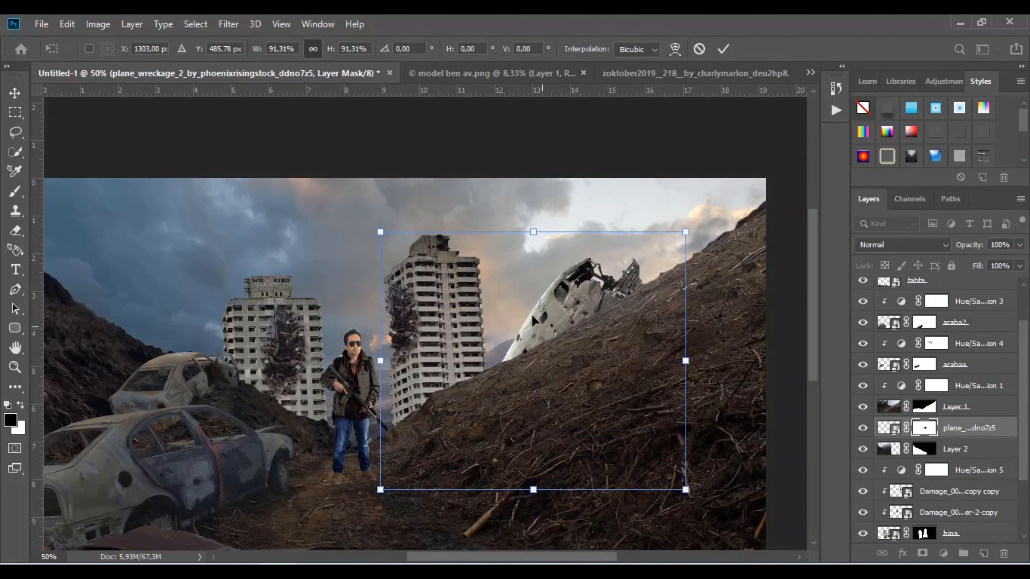
left_click_drag(363, 205, 349, 215)
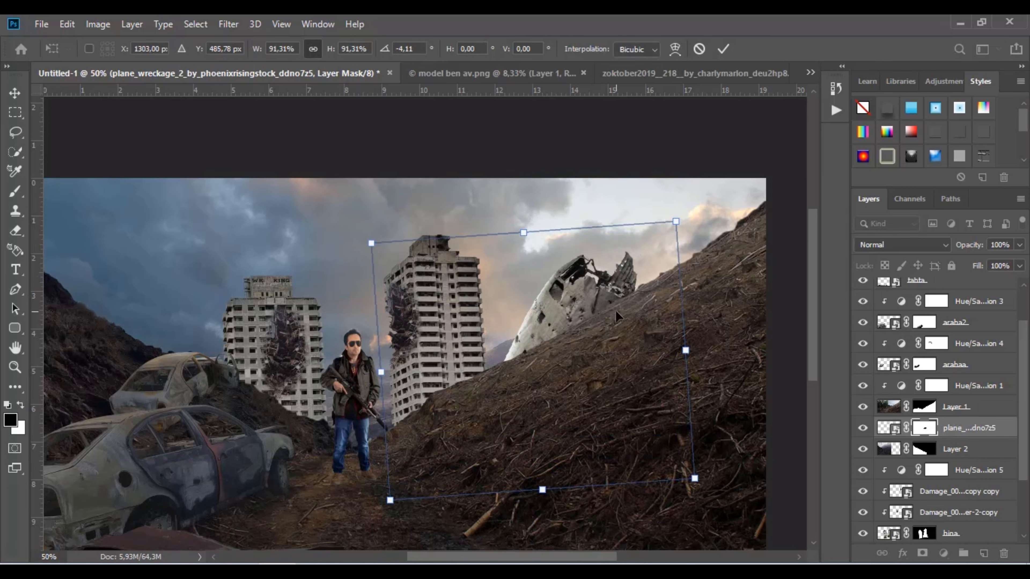
left_click_drag(616, 316, 323, 391)
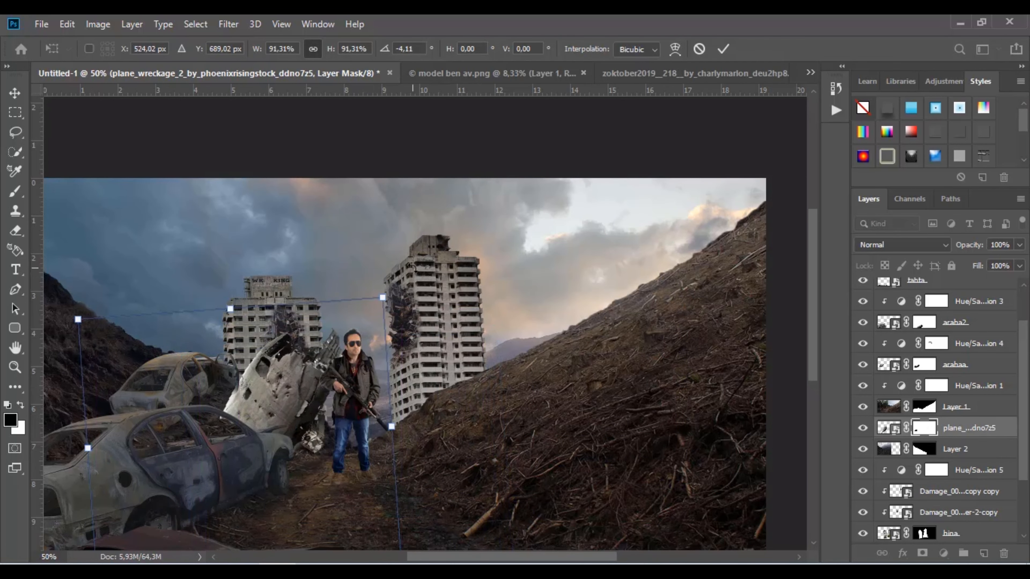
left_click_drag(412, 267, 559, 434)
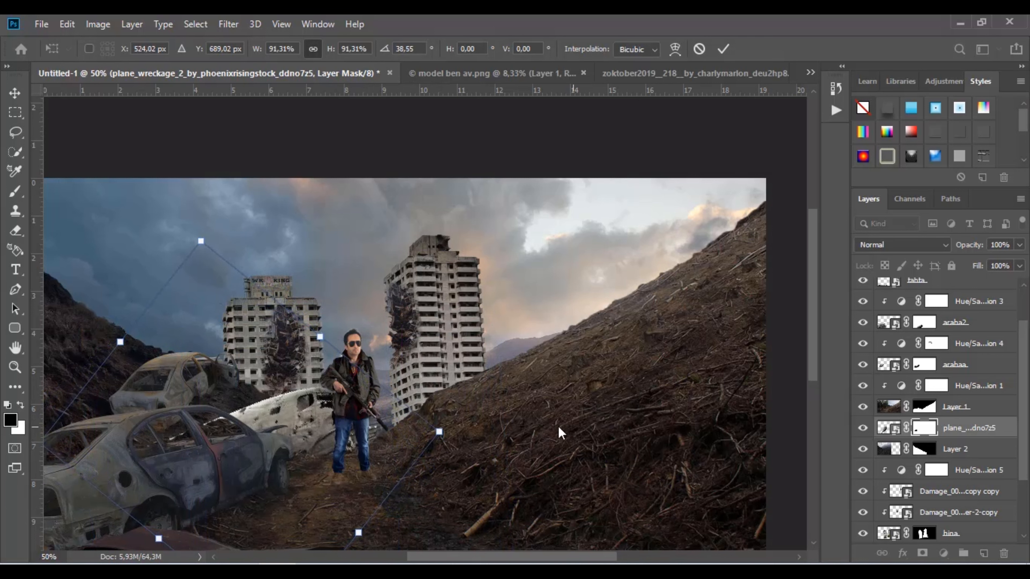
left_click_drag(307, 403, 630, 263)
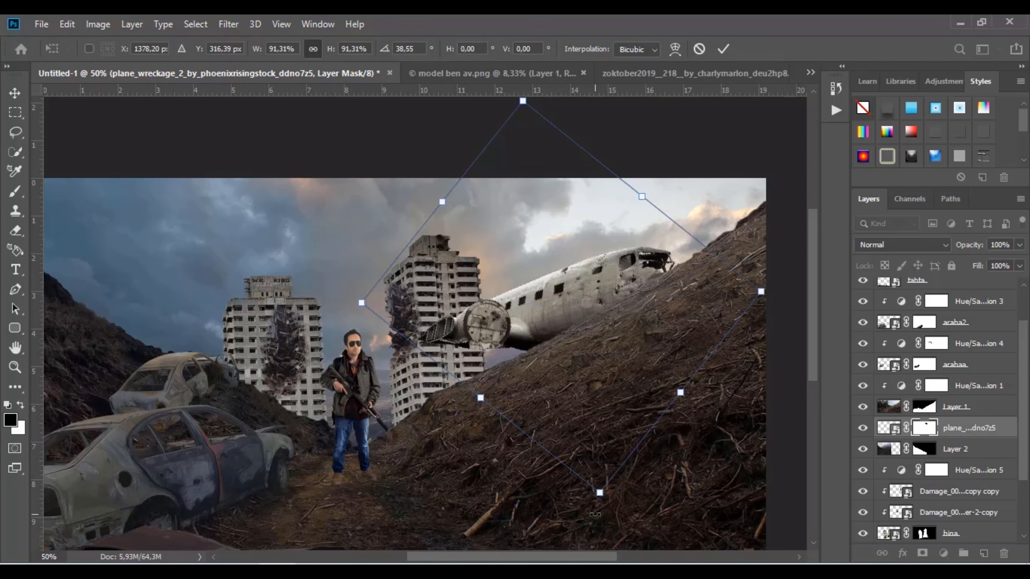
left_click_drag(594, 515, 683, 467)
left_click_drag(538, 317, 570, 295)
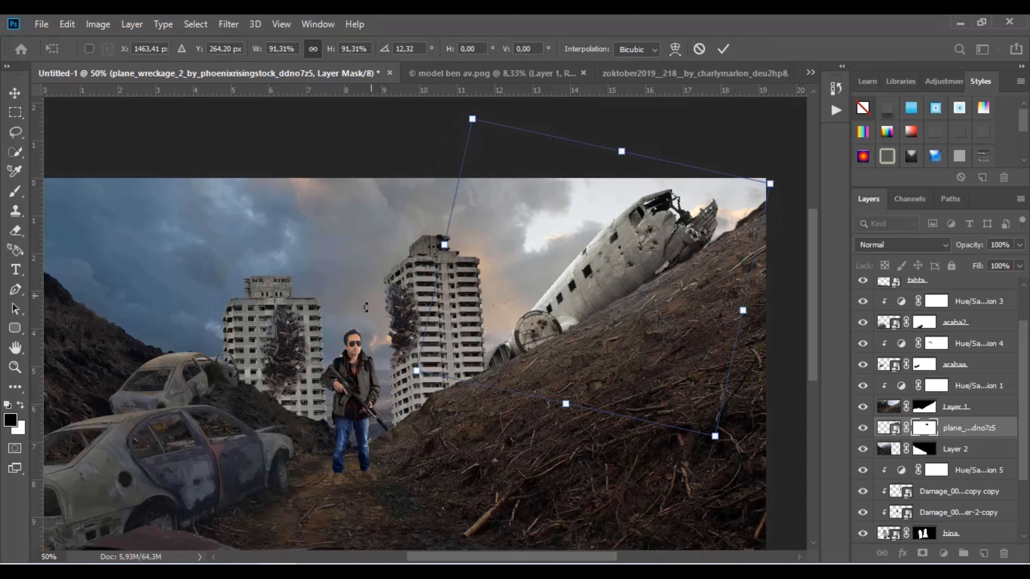
left_click_drag(363, 379, 373, 404)
left_click_drag(656, 215, 649, 264)
left_click(723, 49)
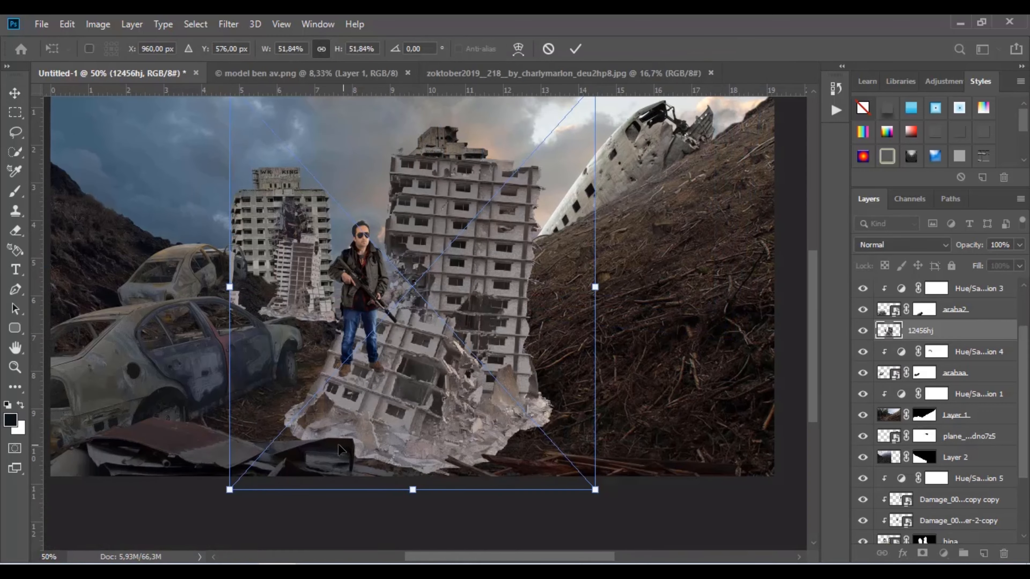
Step: Scale the ruined building 12456hj to 33.53% and move its layer directly below bina
left_click_drag(230, 490, 358, 346)
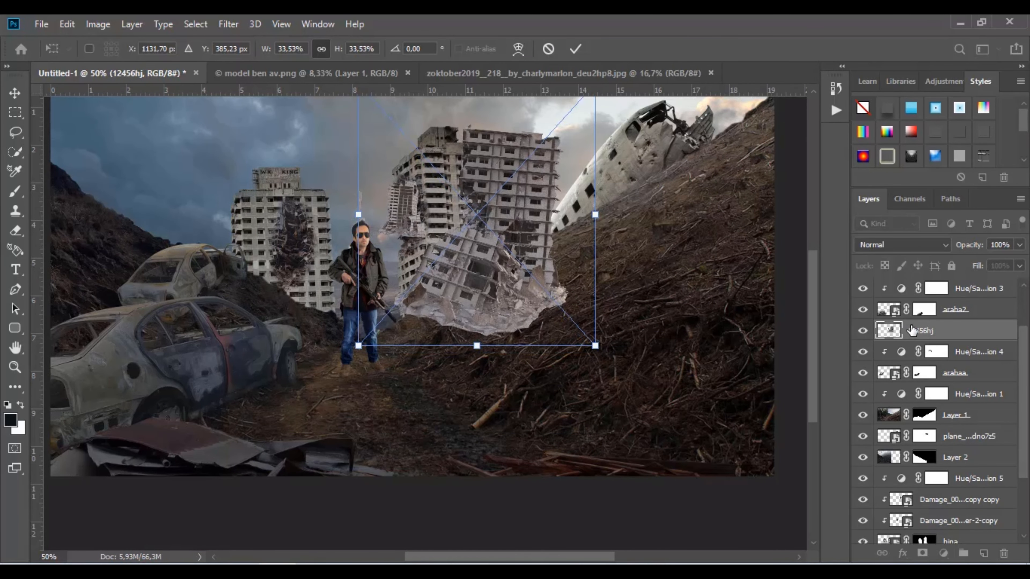
left_click(573, 55)
left_click_drag(976, 332, 965, 457)
Step: Scale the ruined building 12456hj to 25.76% and place it behind the hill between the right tower and the plane wreckage
left_click(14, 93)
left_click_drag(516, 140, 587, 152)
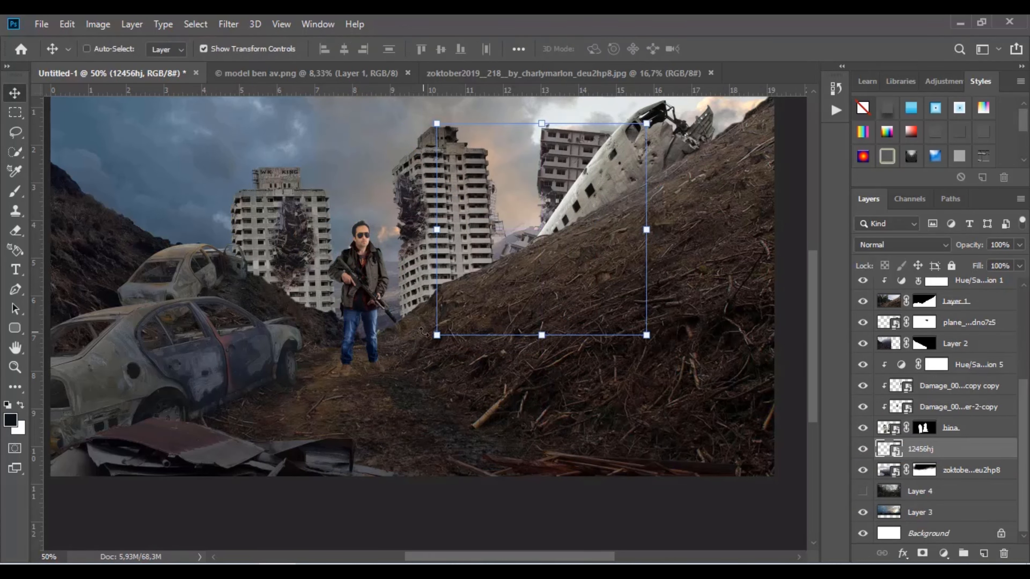
left_click_drag(437, 334, 492, 309)
left_click_drag(542, 233, 363, 322)
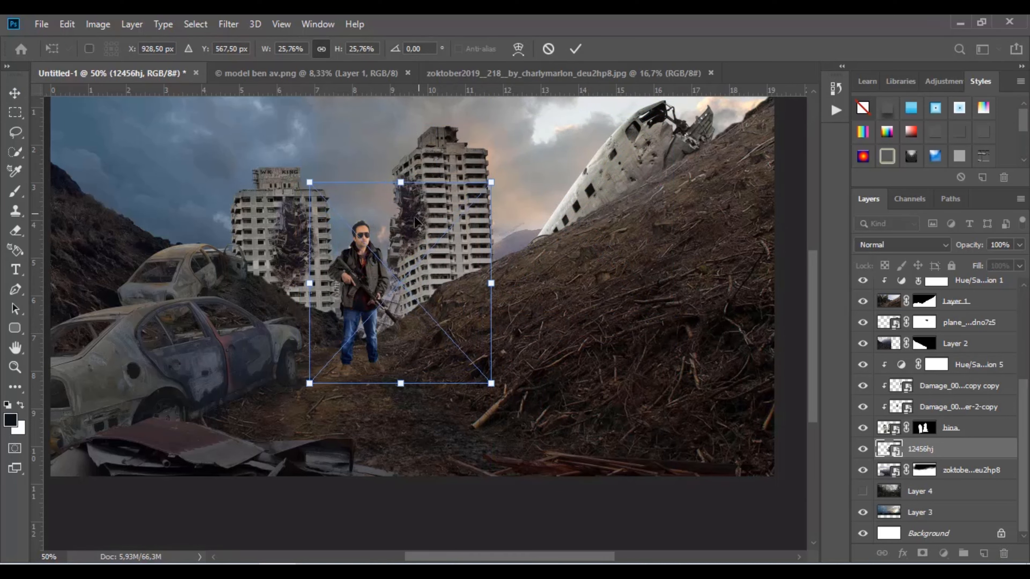
left_click_drag(415, 222, 528, 185)
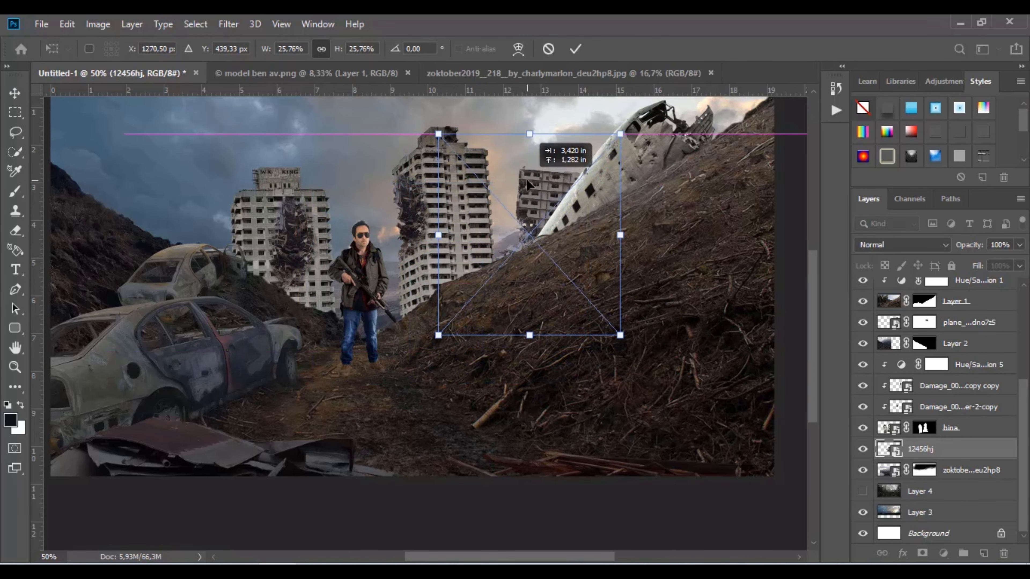
left_click(575, 49)
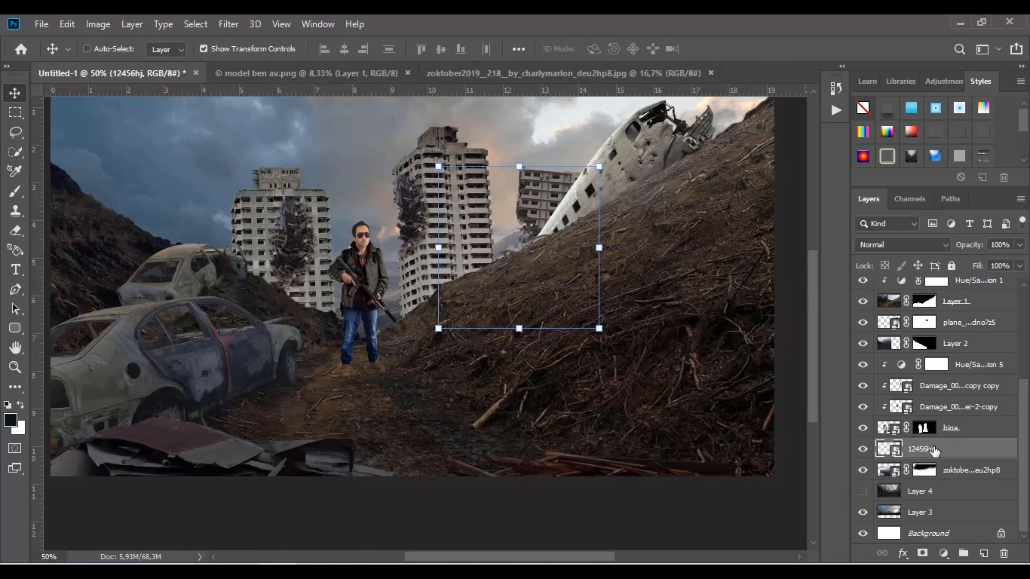
Step: Duplicate the 12456hj building, rotate the copy to about 25.53°, and place it low behind the man between the two towers
left_click_drag(527, 243, 380, 241)
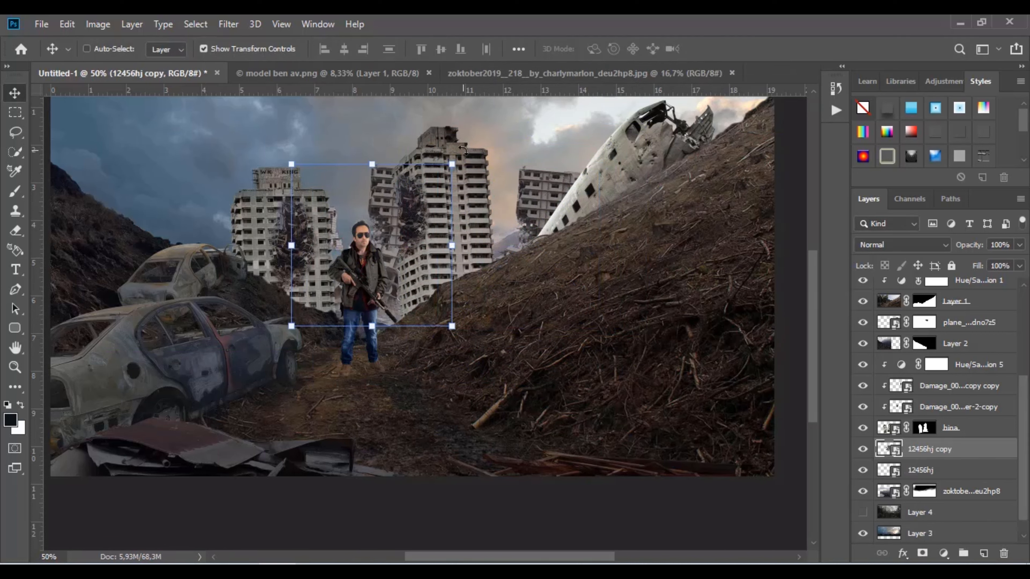
left_click_drag(462, 150, 447, 256)
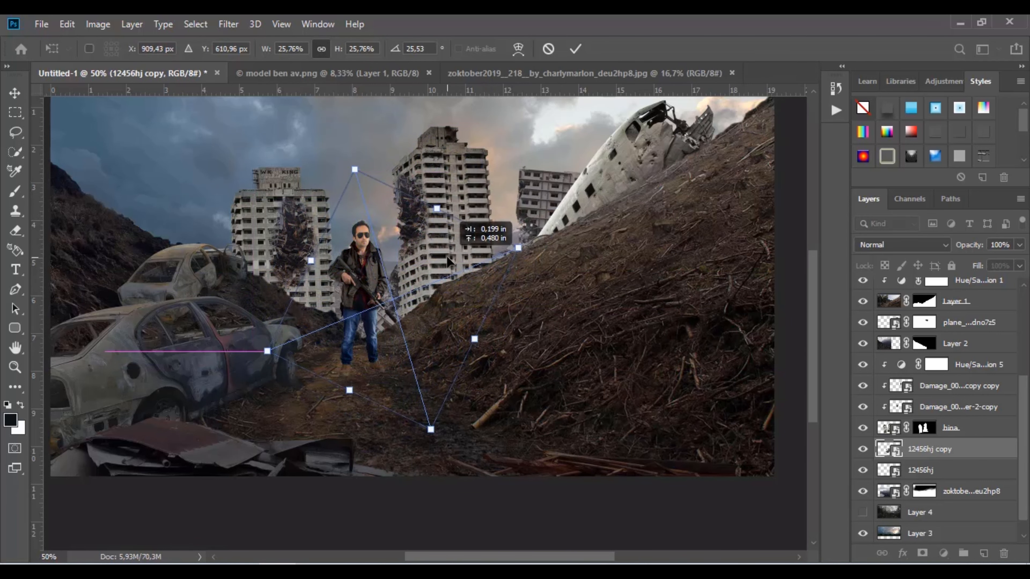
left_click(575, 49)
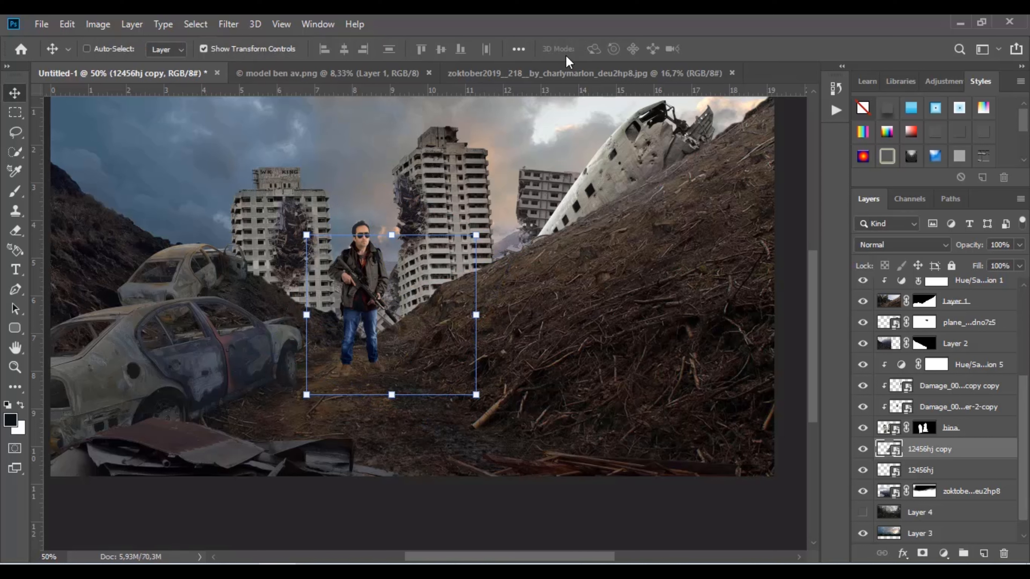
Step: Add a Hue/Saturation adjustment clipped to Layer 1, the right hill, with Saturation -27 and Lightness -21
left_click(23, 114)
scroll(963, 455, "down", 1)
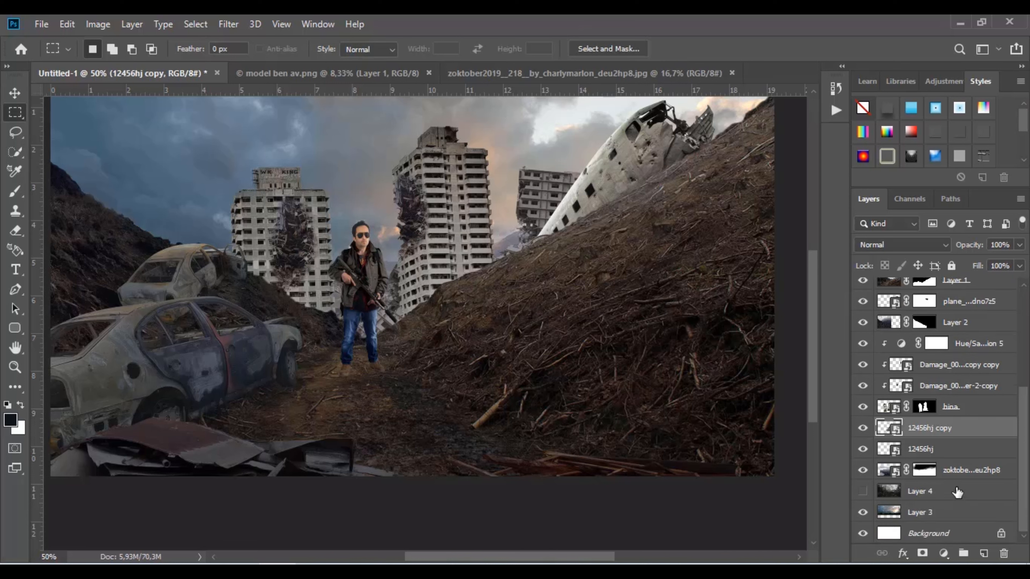
scroll(962, 406, "up", 3)
left_click(862, 344)
left_click(863, 344)
left_click(976, 343)
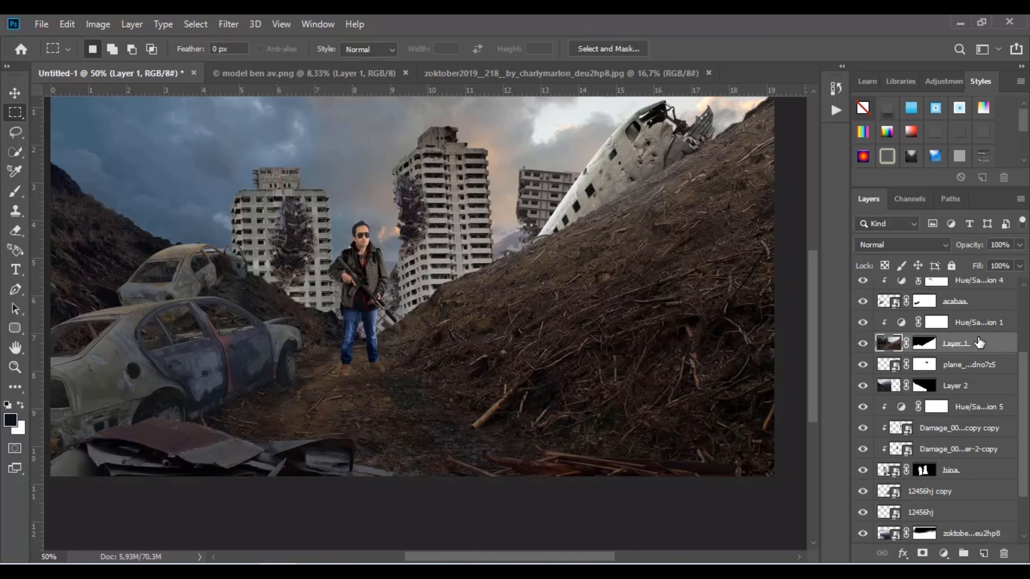
left_click(944, 553)
left_click(928, 404)
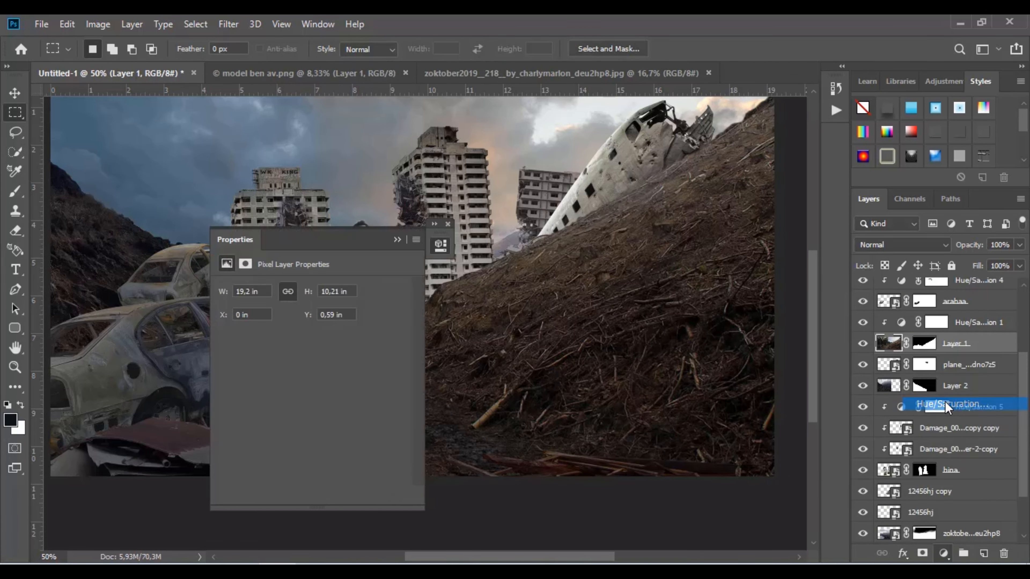
right_click(967, 345)
left_click(977, 348)
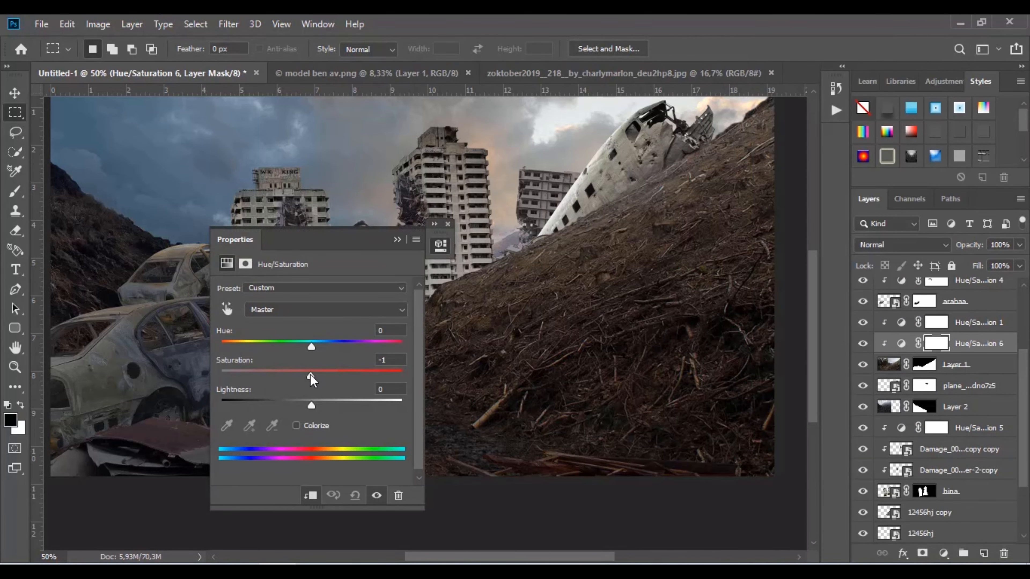
left_click_drag(313, 407, 298, 410)
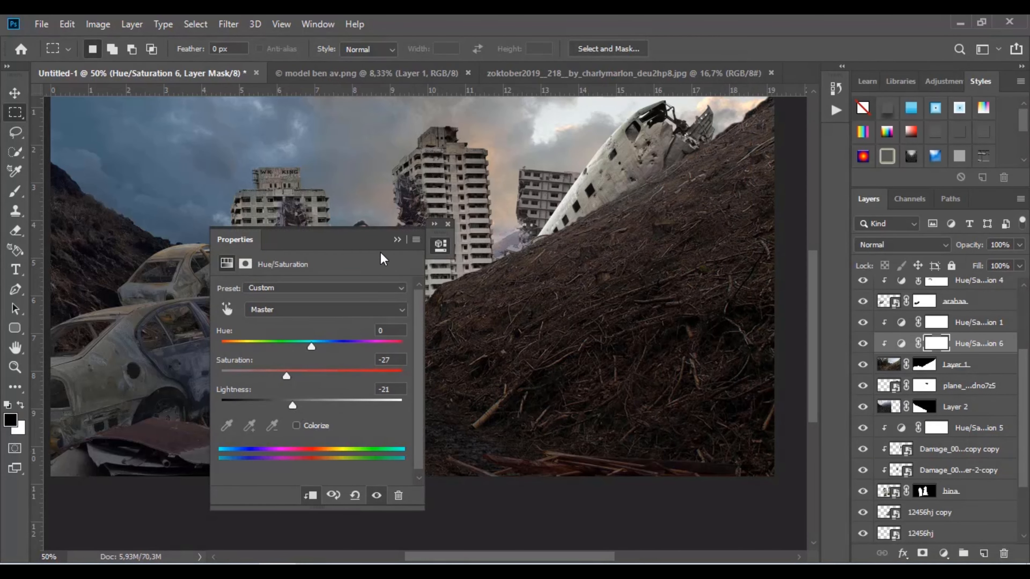
left_click(397, 239)
Step: Add a pale yellow Inner Shadow effect to Layer 5, the armed man
scroll(915, 461, "down", 3)
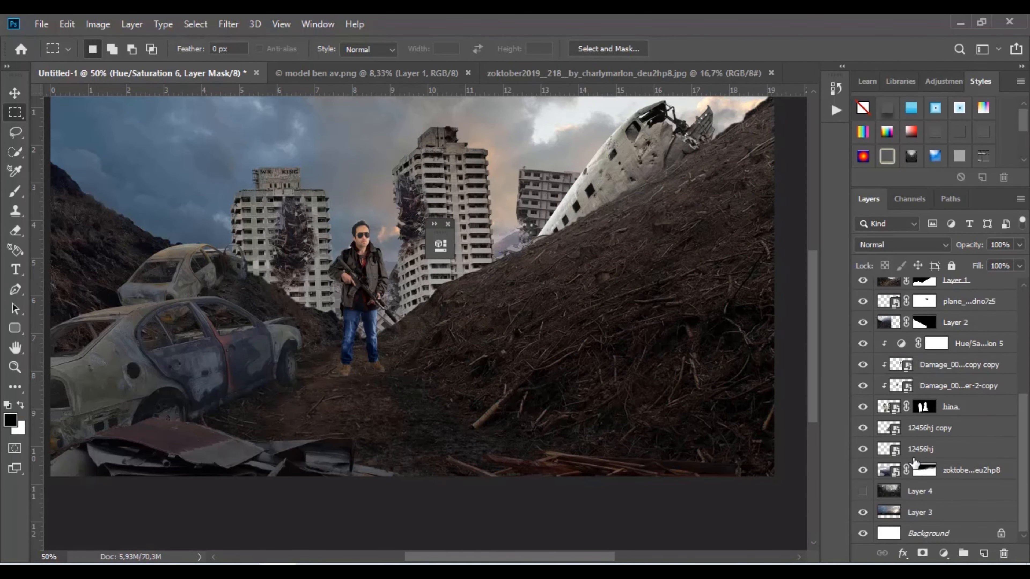
scroll(915, 460, "up", 5)
left_click(940, 290)
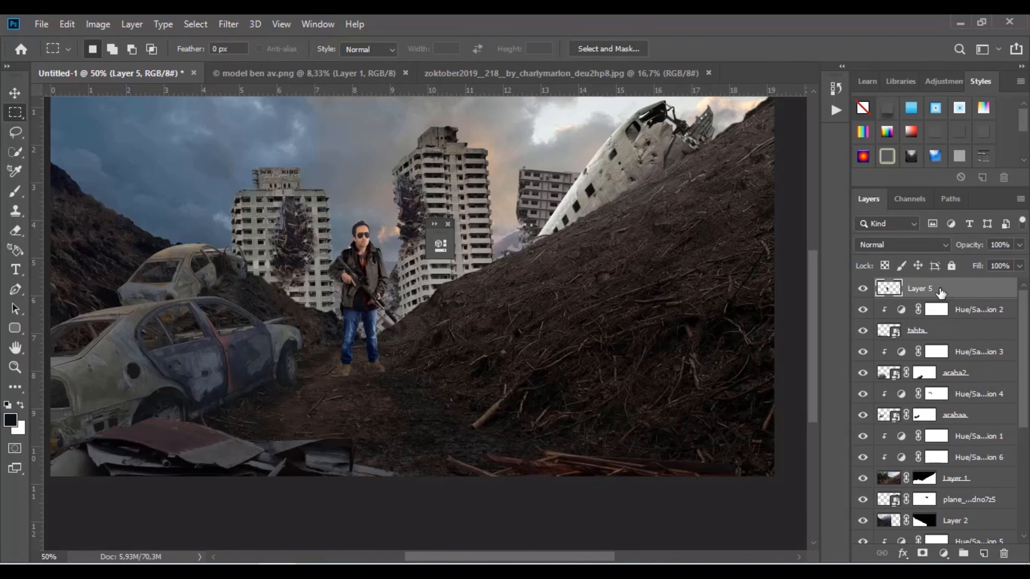
right_click(921, 289)
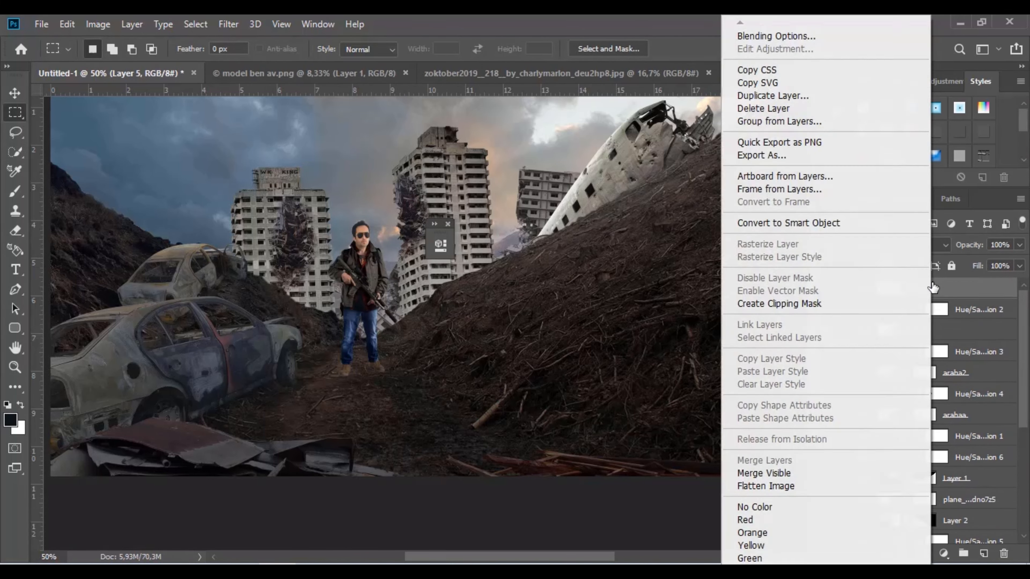
left_click(830, 39)
left_click_drag(481, 203, 596, 174)
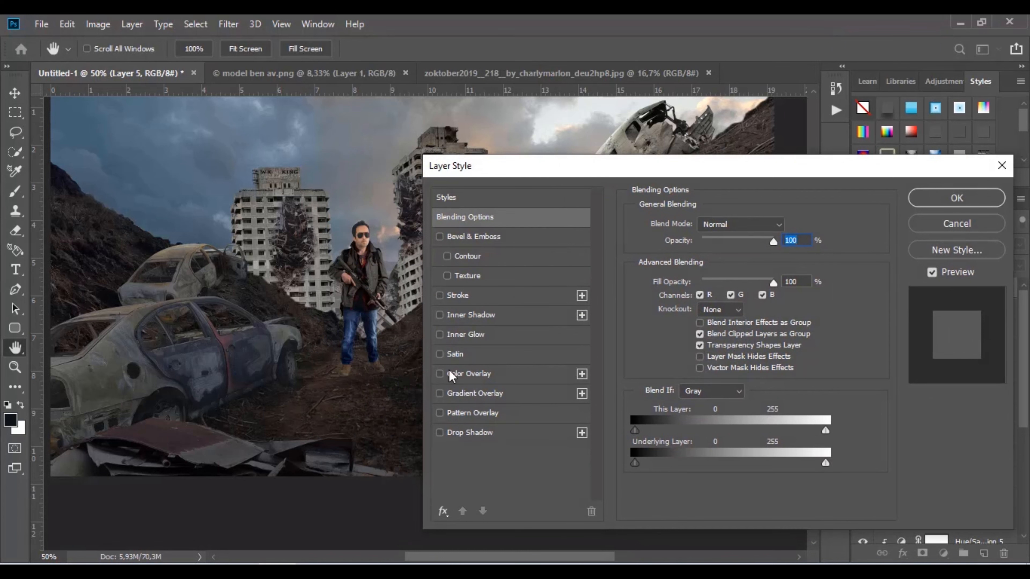
left_click(440, 315)
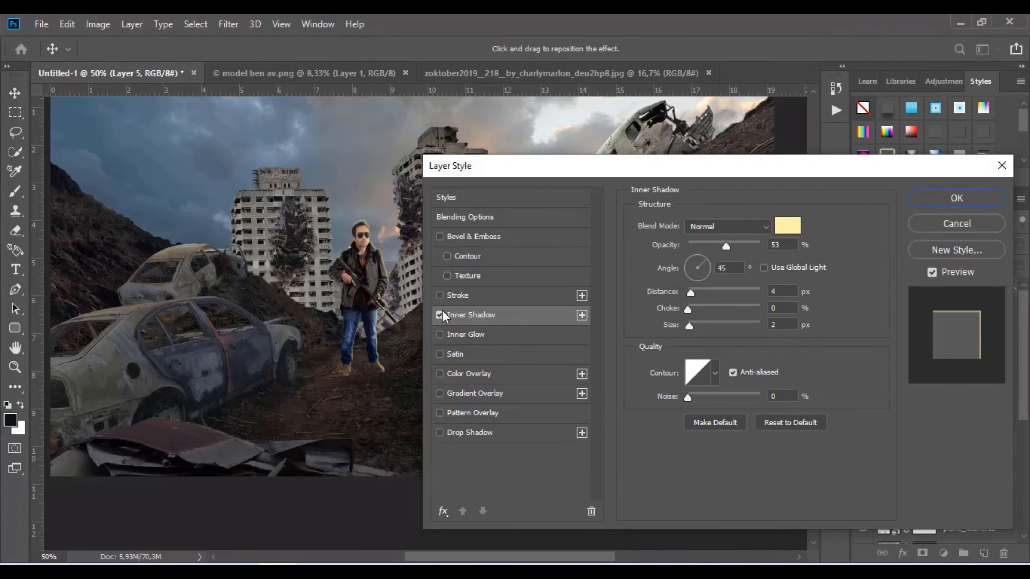
left_click(950, 199)
Step: Split the man's Inner Shadow effect into its own layer and lower that layer's opacity to 47%
right_click(936, 323)
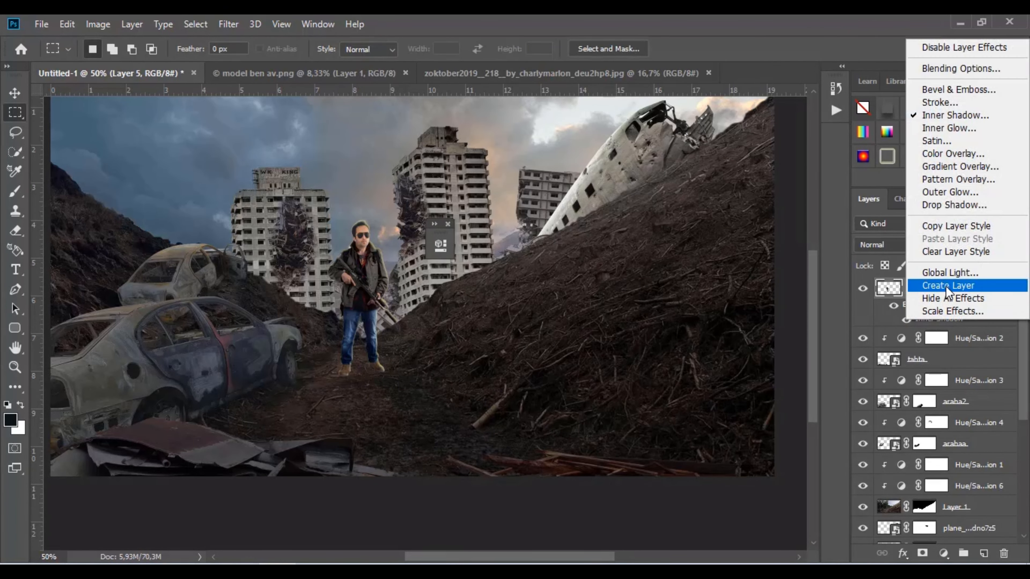
left_click(961, 286)
scroll(386, 337, "up", 5)
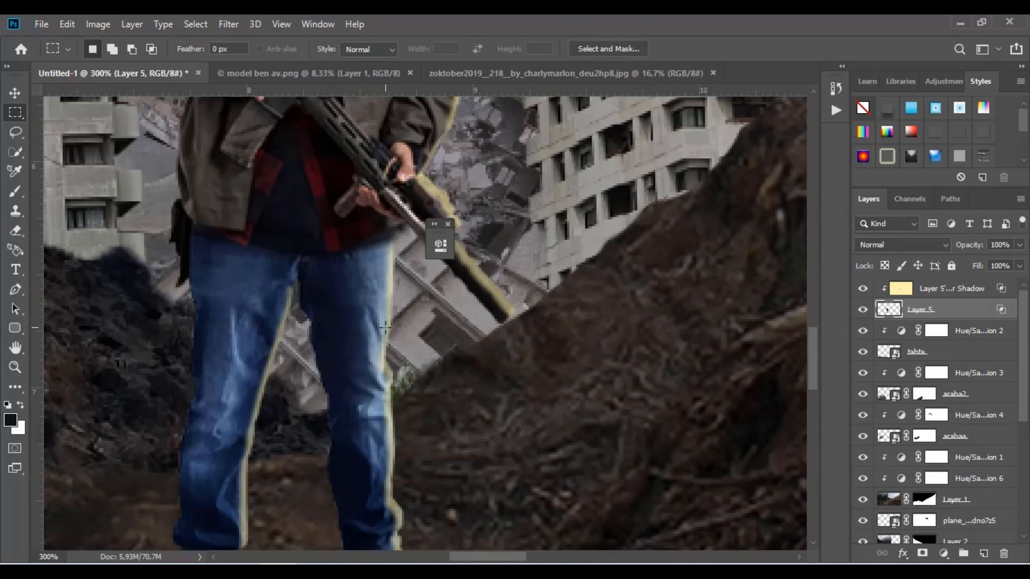
left_click(930, 296)
left_click(1020, 245)
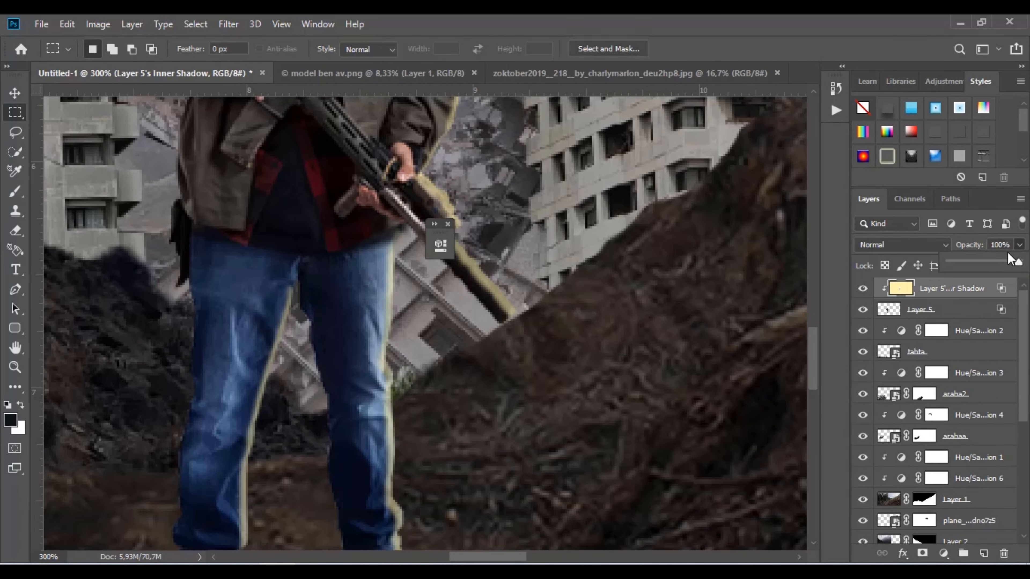
left_click_drag(1007, 252, 982, 263)
Step: Choose the BestBrush at 45 px and paint dark shading over the man's legs on the inner shadow layer
key("b")
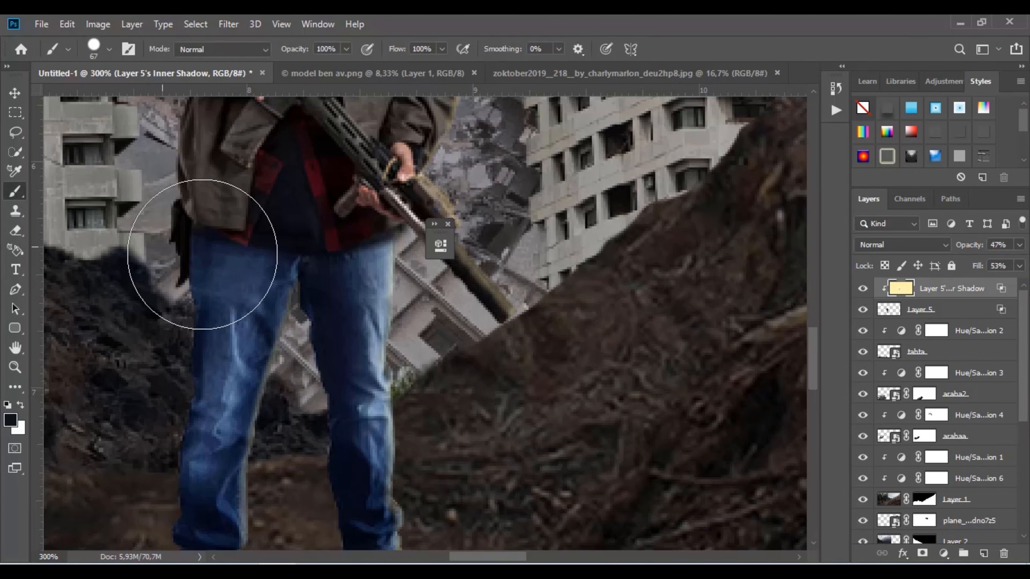
right_click(212, 402)
scroll(377, 458, "up", 2)
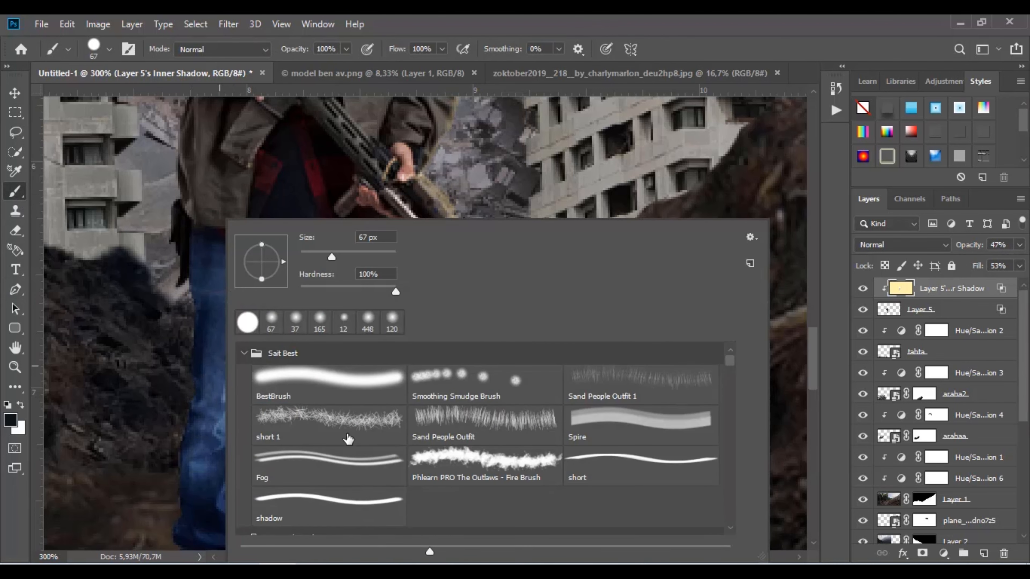
left_click(337, 387)
left_click_drag(331, 257, 324, 258)
mouse_move(221, 401)
left_mouse_down()
mouse_move(226, 421)
mouse_move(181, 557)
left_mouse_up()
scroll(181, 556, "down", 3)
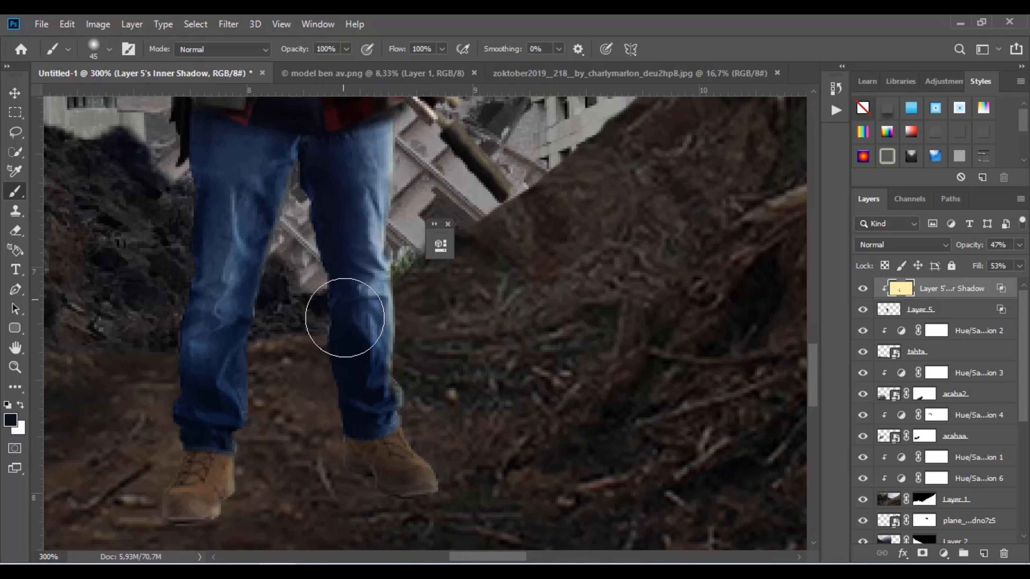
Step: Paint dark shading over the shaded side of the man's head, jacket and arm on the inner shadow layer
scroll(338, 340, "up", 10)
scroll(324, 343, "up", 5)
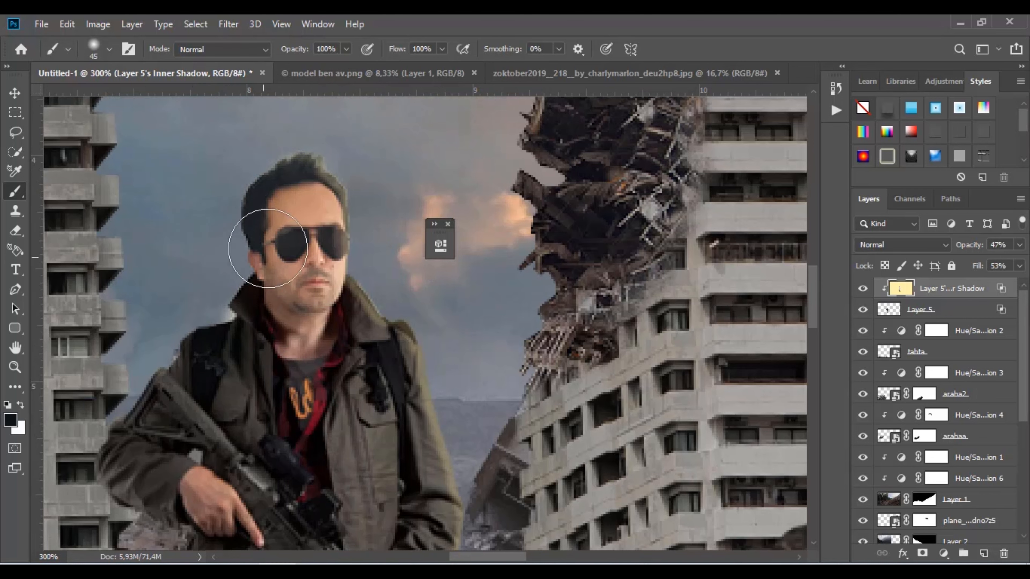
left_click_drag(237, 421, 260, 279)
scroll(269, 340, "down", 2)
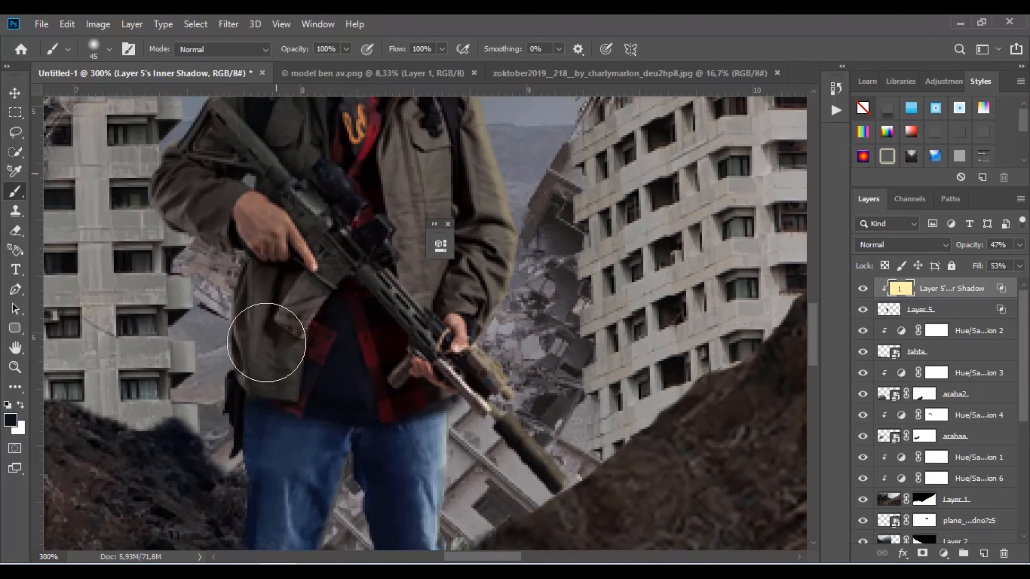
scroll(270, 401, "down", 2)
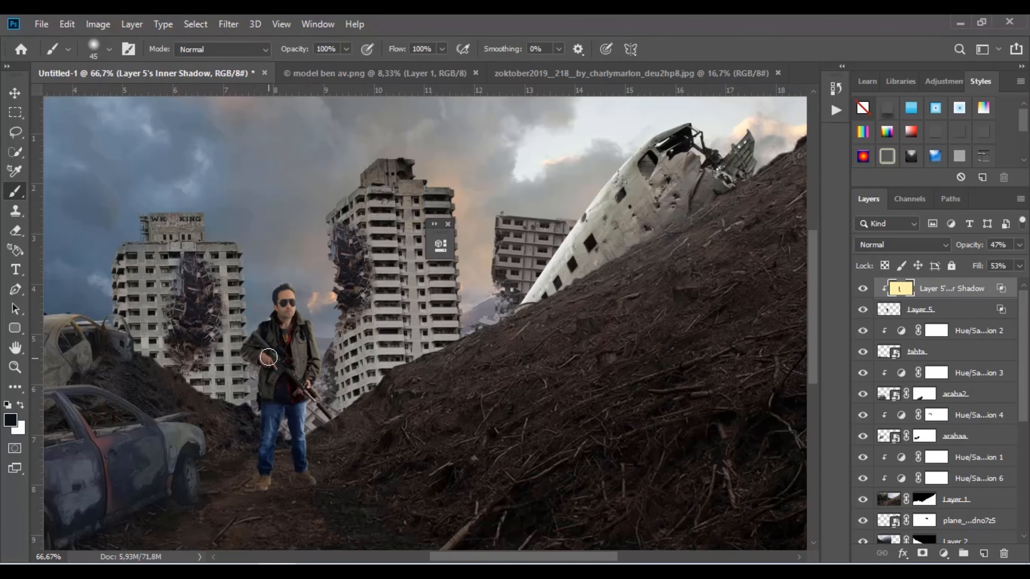
Step: Add a Color Balance adjustment over the whole composite and set the Midtones Cyan-Red value to -19
scroll(529, 308, "down", 1)
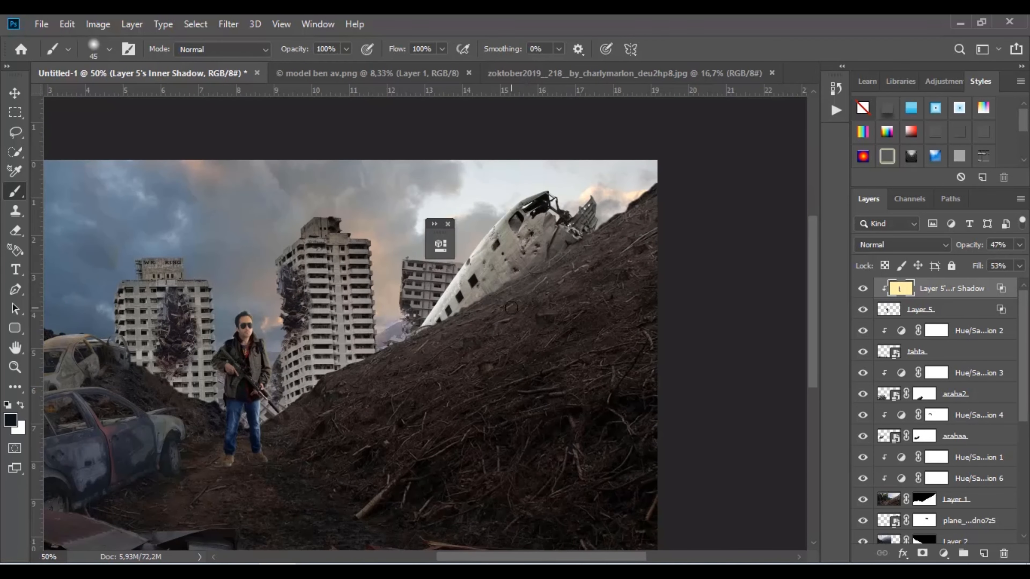
left_click_drag(371, 275, 502, 233)
left_click(944, 557)
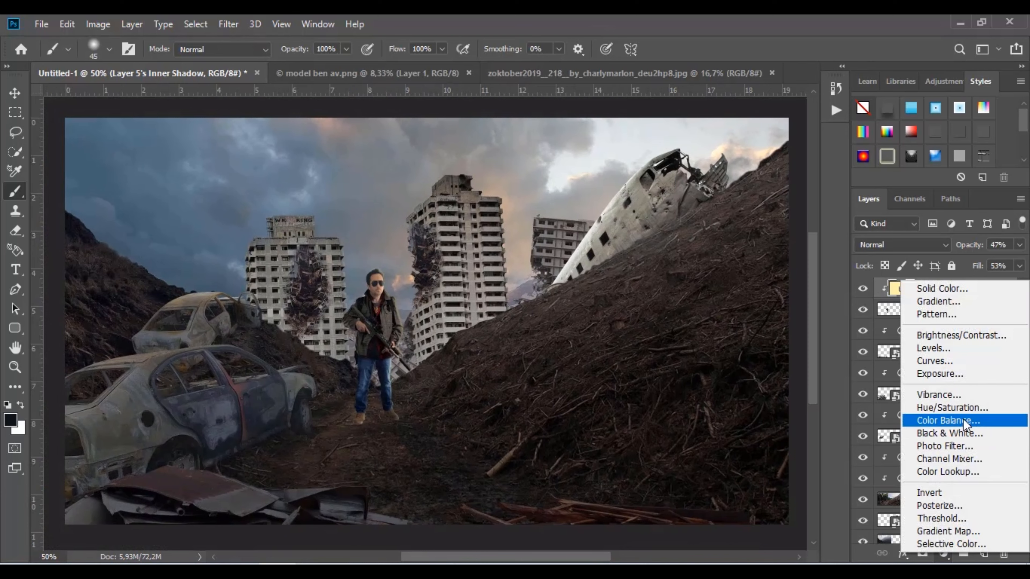
left_click(933, 419)
left_click_drag(332, 236, 639, 222)
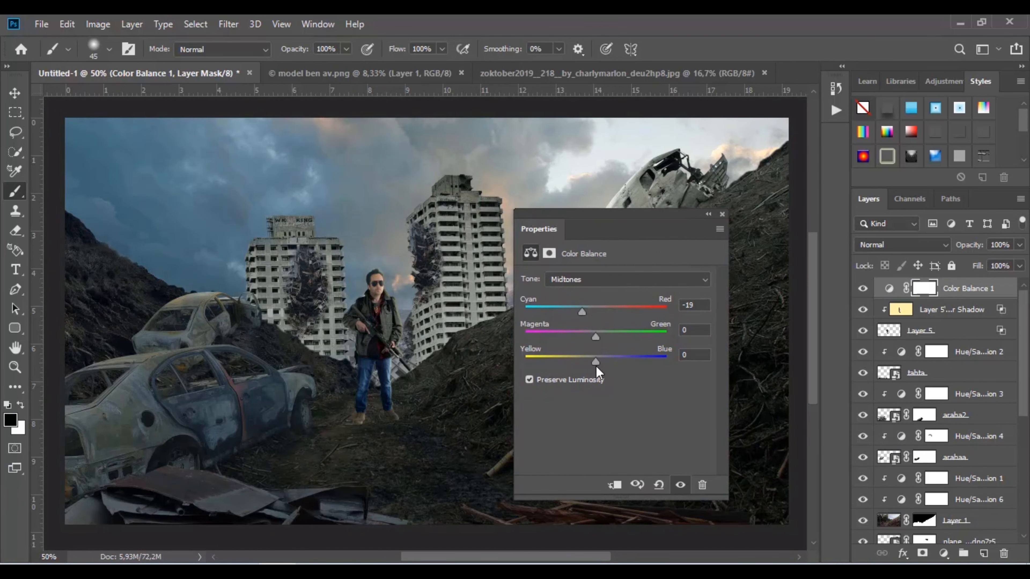
left_click_drag(595, 362, 595, 338)
Step: Set the Color Balance Shadows Cyan-Red value to -14 and close the adjustment's settings
left_click(620, 280)
left_click(624, 290)
left_click_drag(595, 311, 585, 313)
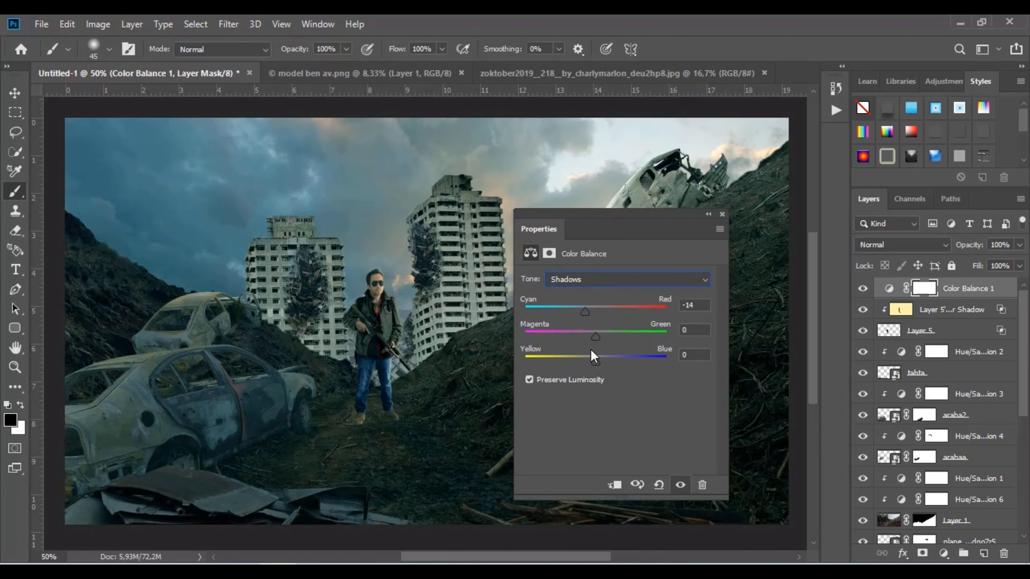
left_click_drag(593, 357, 597, 356)
left_click(708, 214)
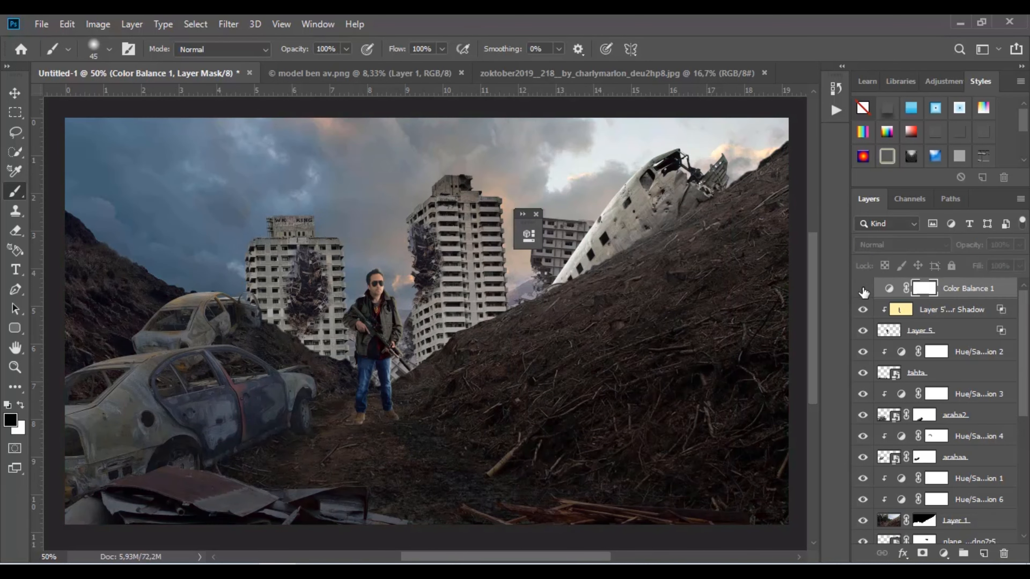
Step: Add a Color Lookup adjustment layer above Color Balance 1
left_click(944, 554)
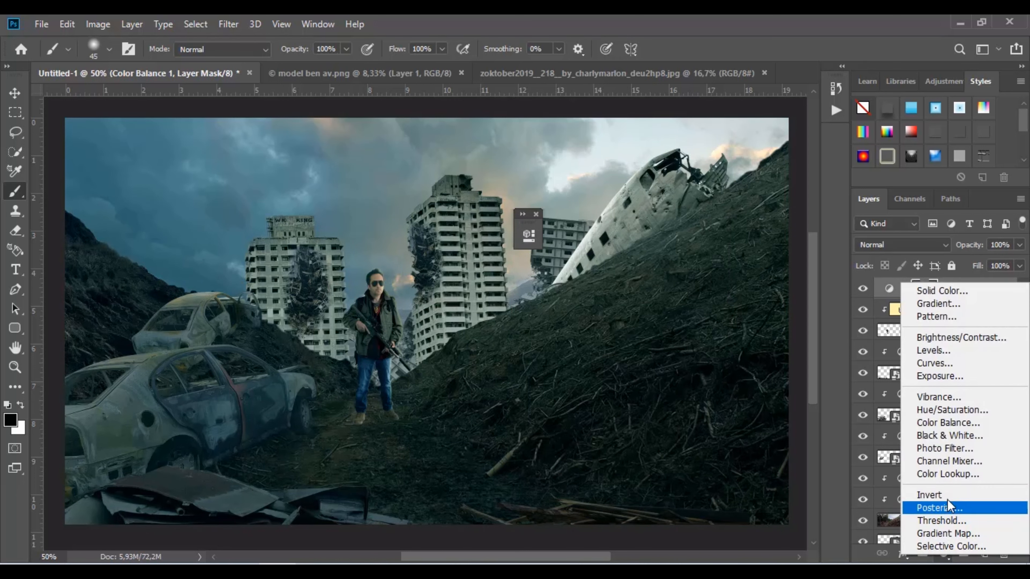
left_click(940, 474)
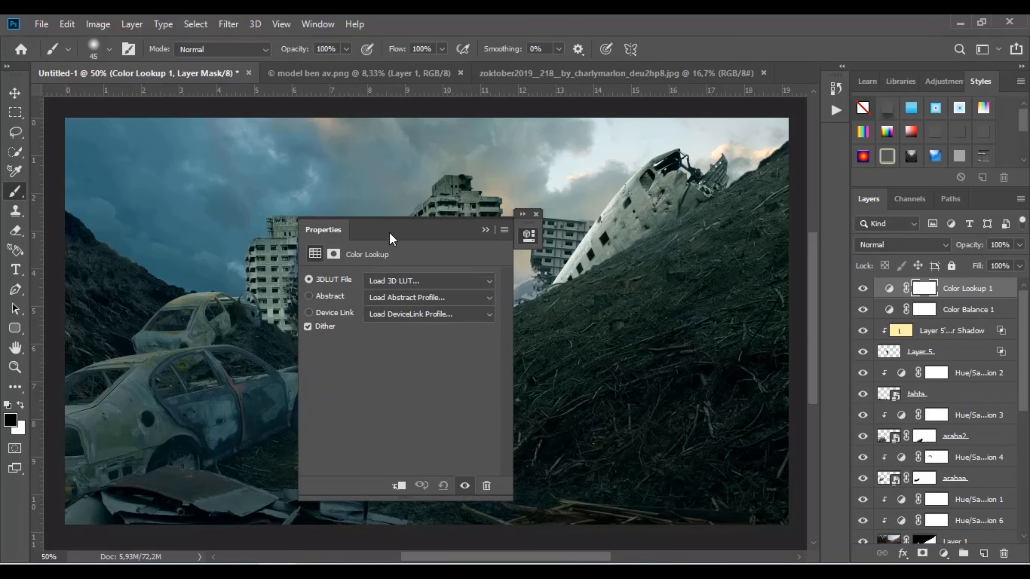
left_click_drag(391, 237, 636, 222)
Step: Try the 3D LUTs NightFromDay.CUBE, EdgyAmber.3DL, Crisp_Warm.look, Bleach Bypass.look and FoggyNight.3DL on the Color Lookup layer
left_click(649, 266)
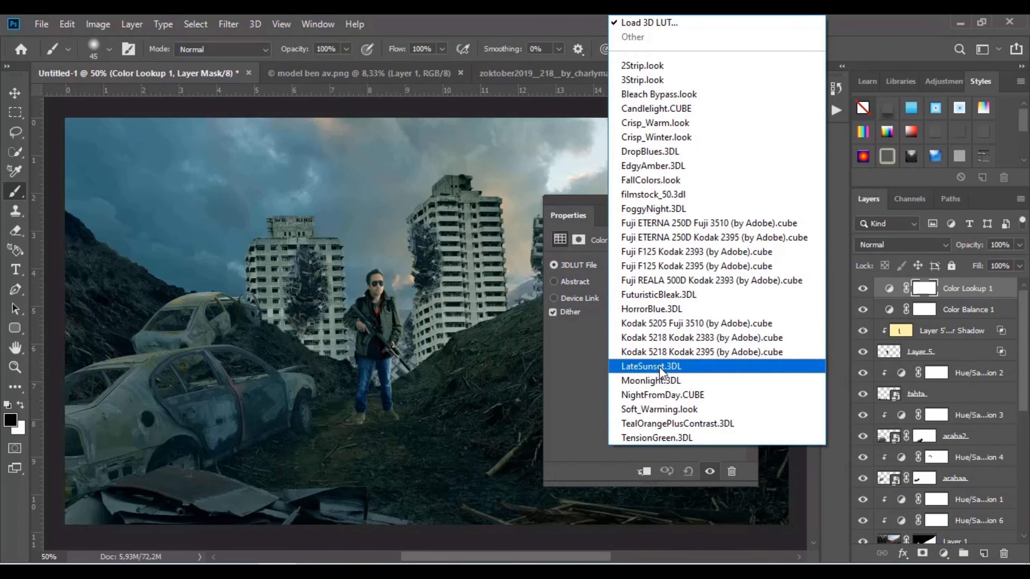
left_click(659, 409)
left_click(653, 266)
left_click(665, 381)
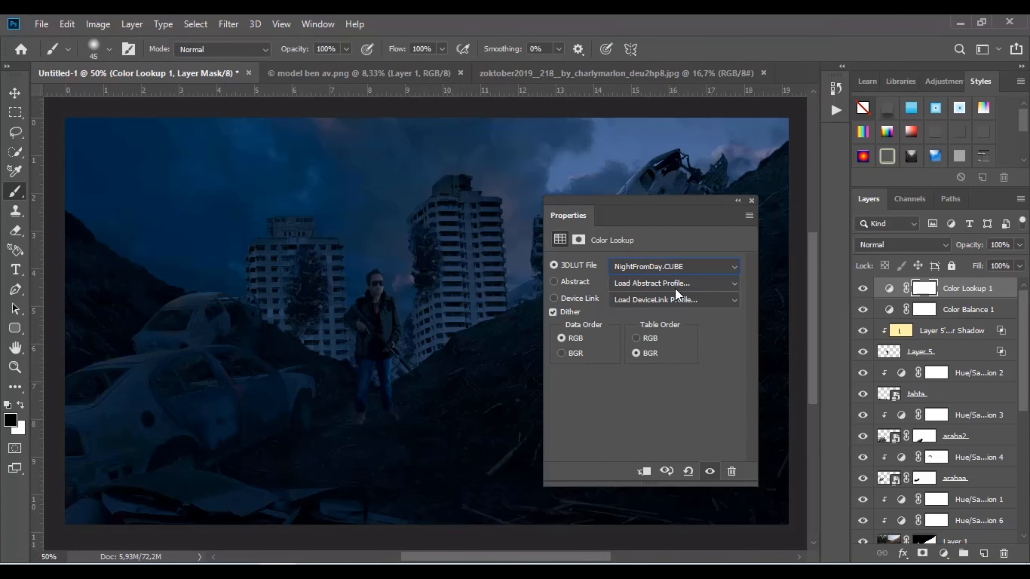
left_click(675, 267)
left_click(670, 168)
left_click(672, 269)
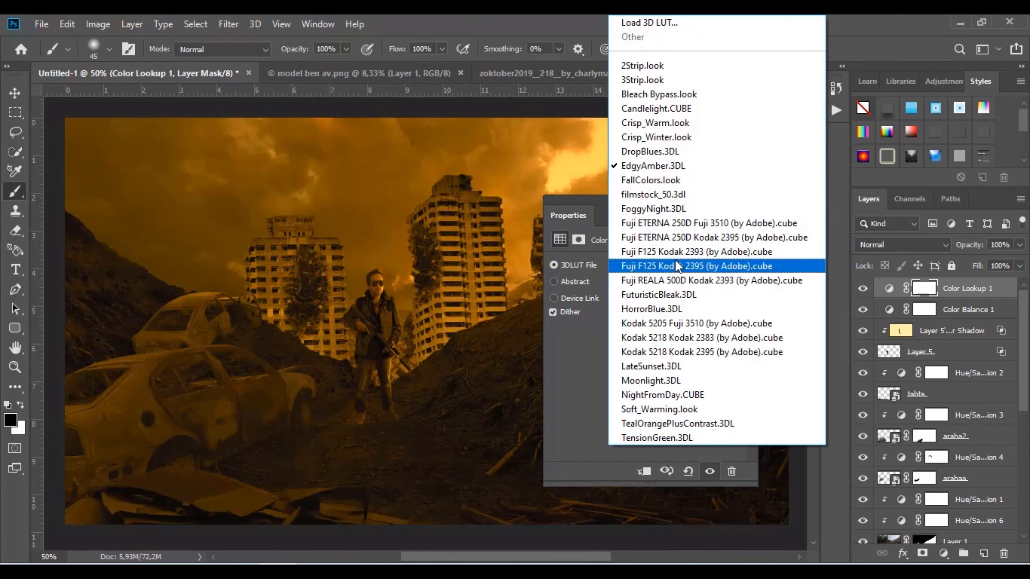
left_click(678, 123)
left_click(677, 267)
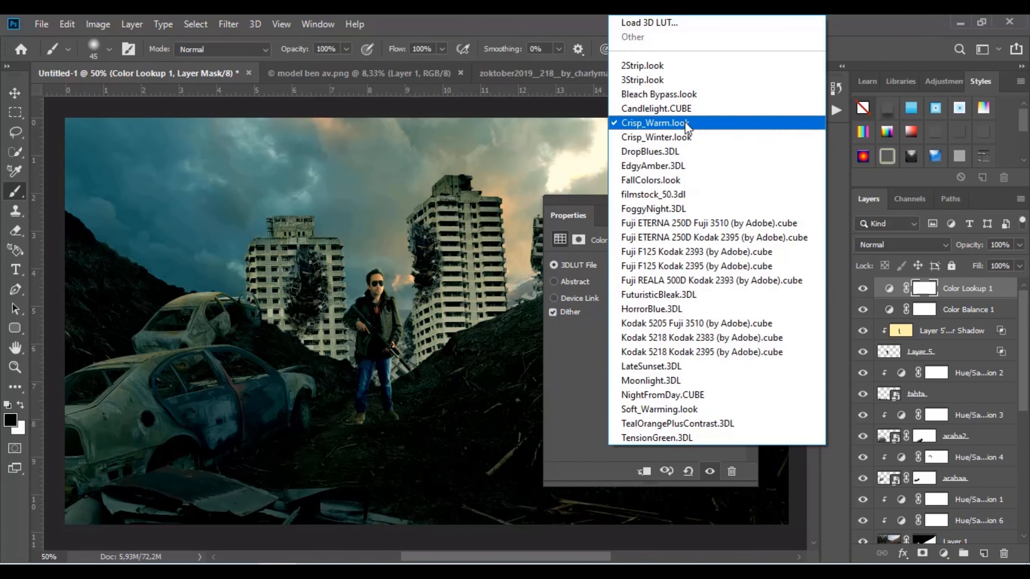
left_click(676, 95)
left_click(676, 264)
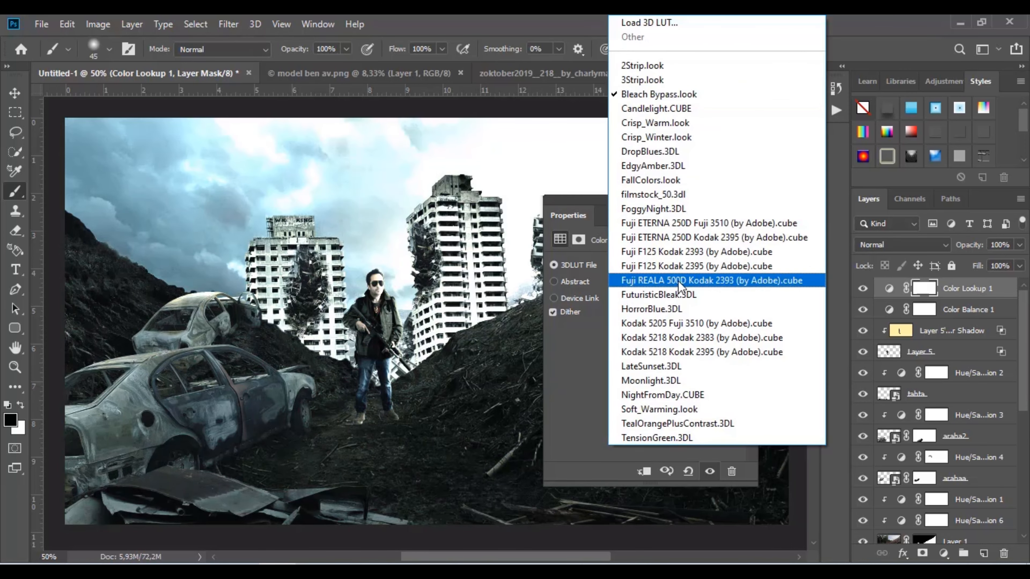
left_click(673, 204)
Step: Apply the Soft_Warming.look 3D LUT to the Color Lookup layer and close its settings
left_click(674, 266)
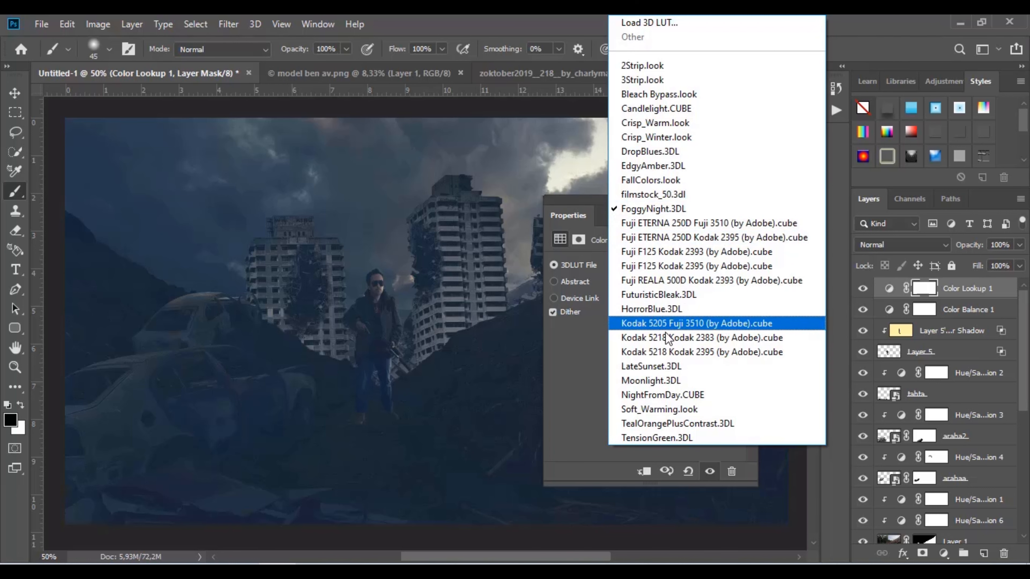
left_click(677, 410)
left_click(737, 200)
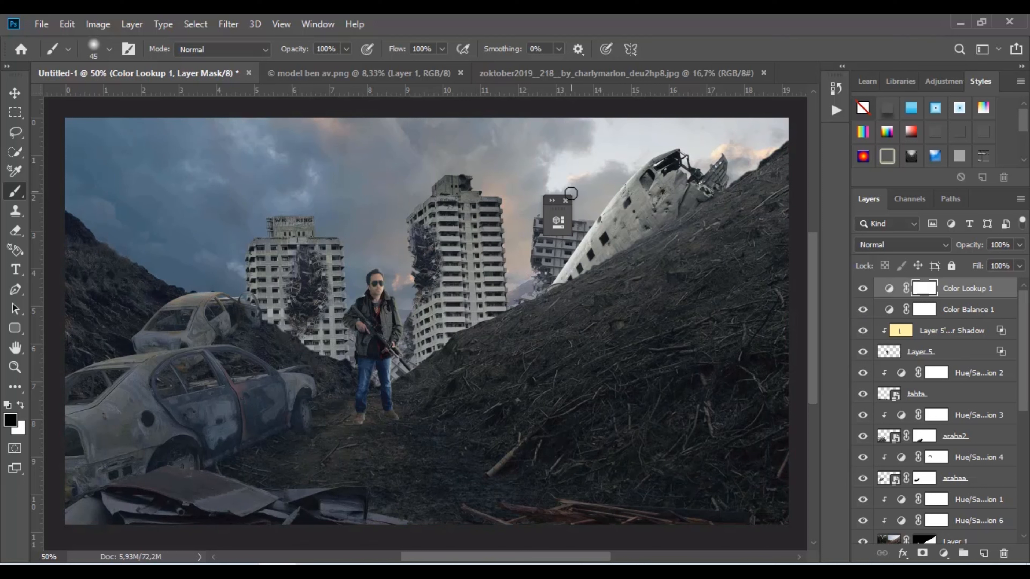
left_click(566, 201)
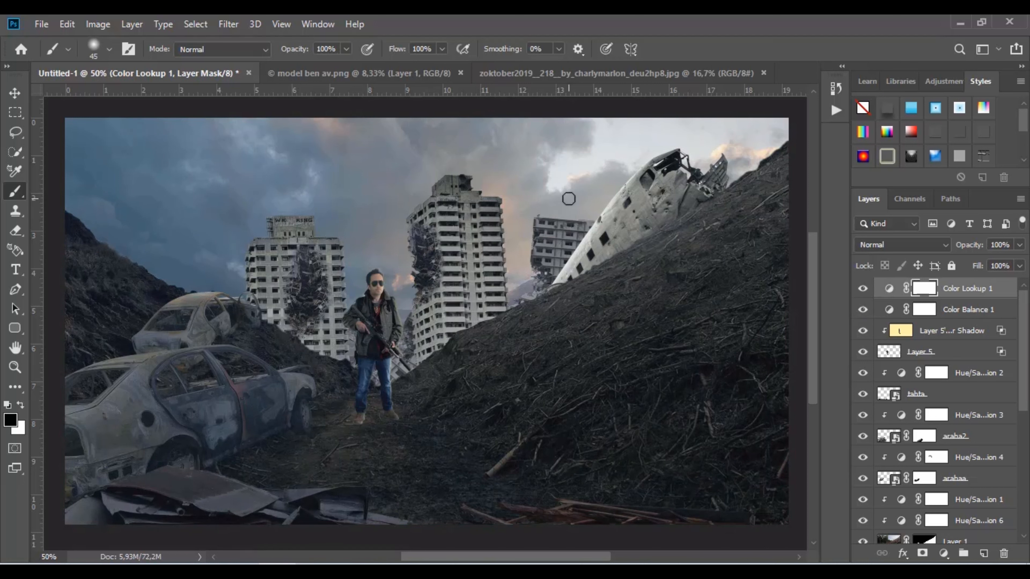
Step: Add another Hue/Saturation adjustment above Hue/Saturation 5, clipped to the bina towers, with Lightness -31
scroll(977, 458, "down", 6)
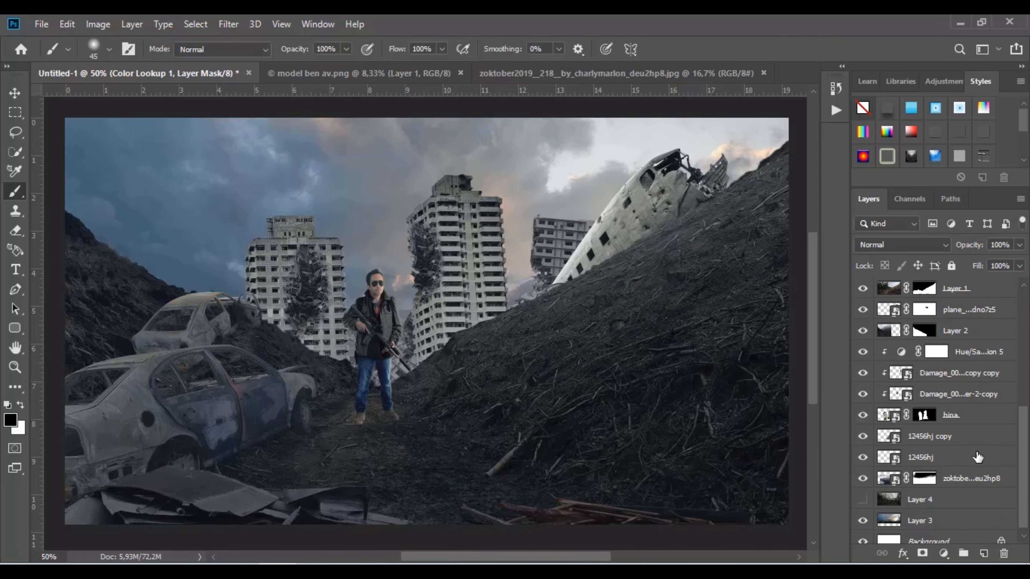
scroll(977, 457, "up", 4)
scroll(977, 450, "down", 5)
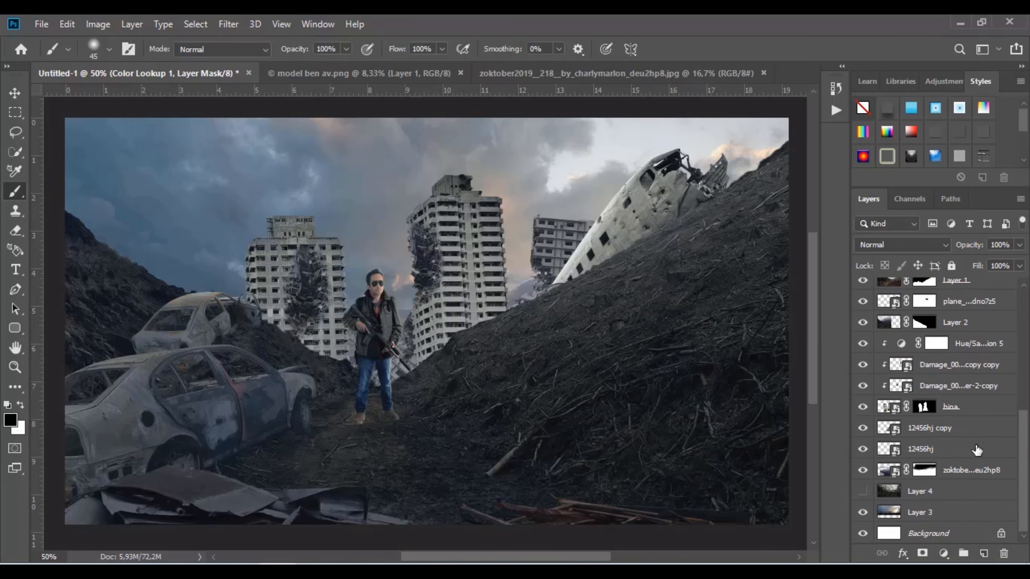
left_click(985, 411)
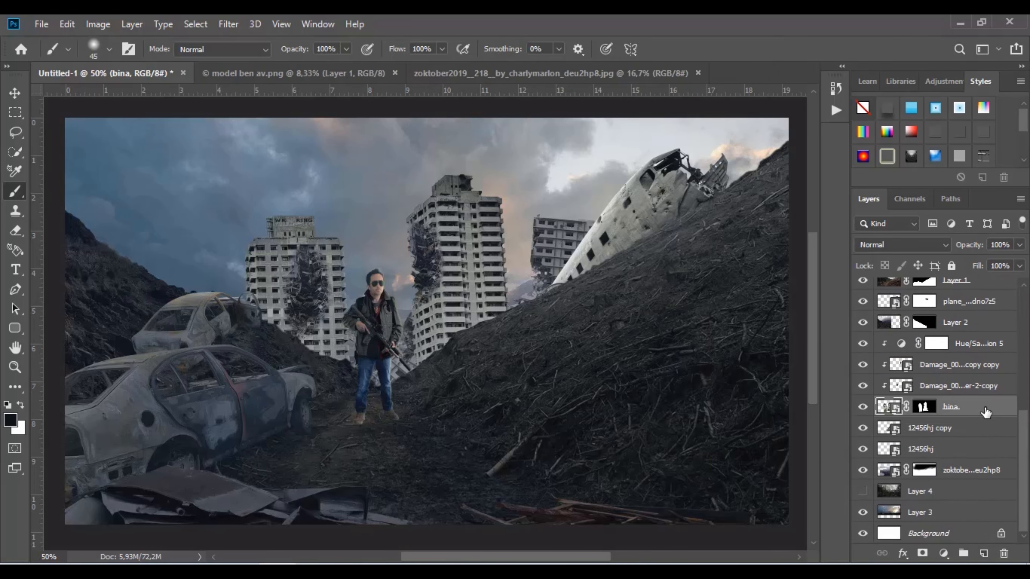
left_click(940, 349)
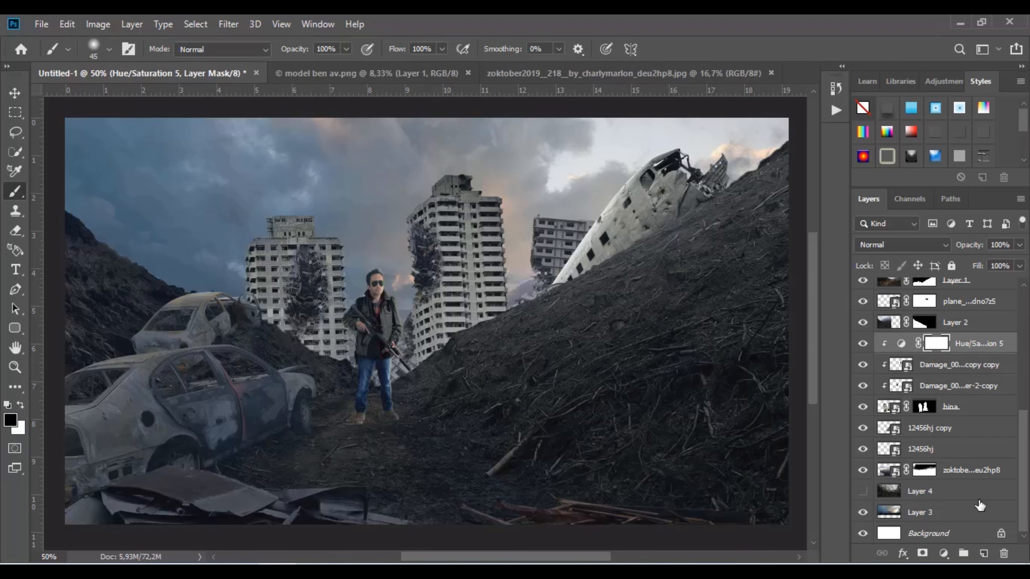
left_click(943, 554)
left_click(949, 411)
right_click(934, 342)
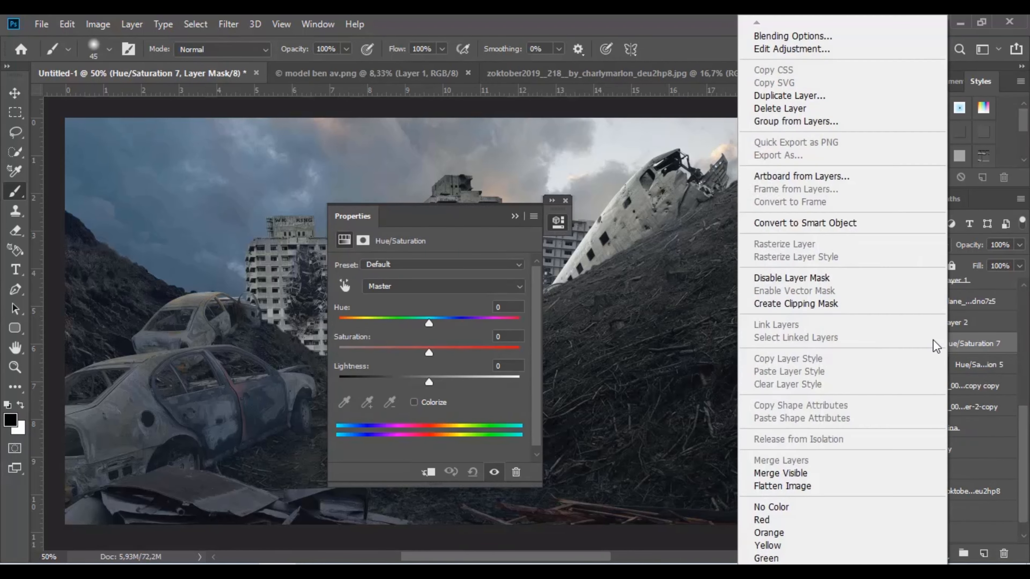
left_click(796, 303)
left_click_drag(429, 382, 402, 386)
left_click_drag(468, 219, 624, 218)
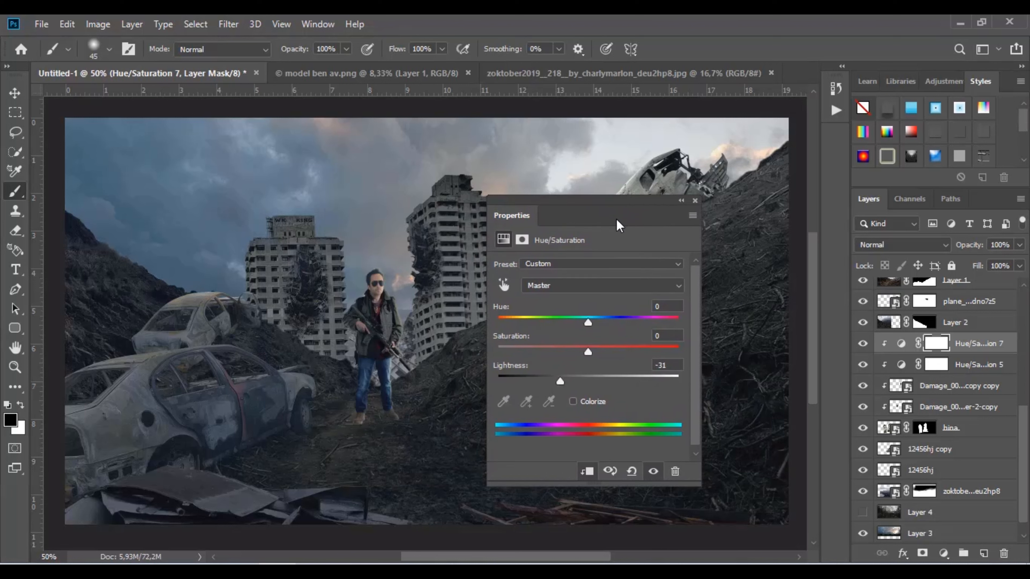
Step: Group the 12456hj copy and 12456hj layers together
left_click(682, 201)
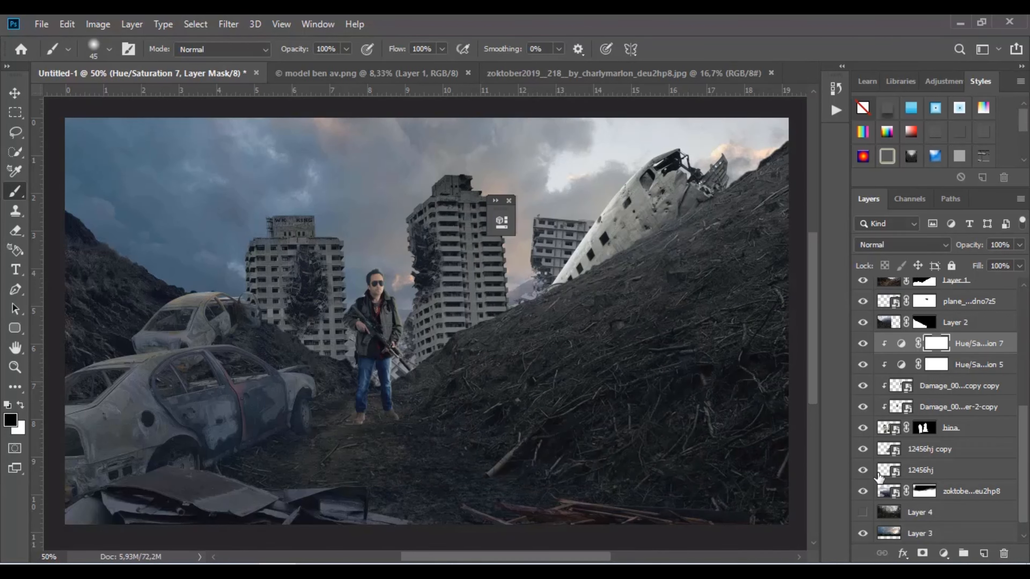
left_click(863, 449)
left_click(932, 451)
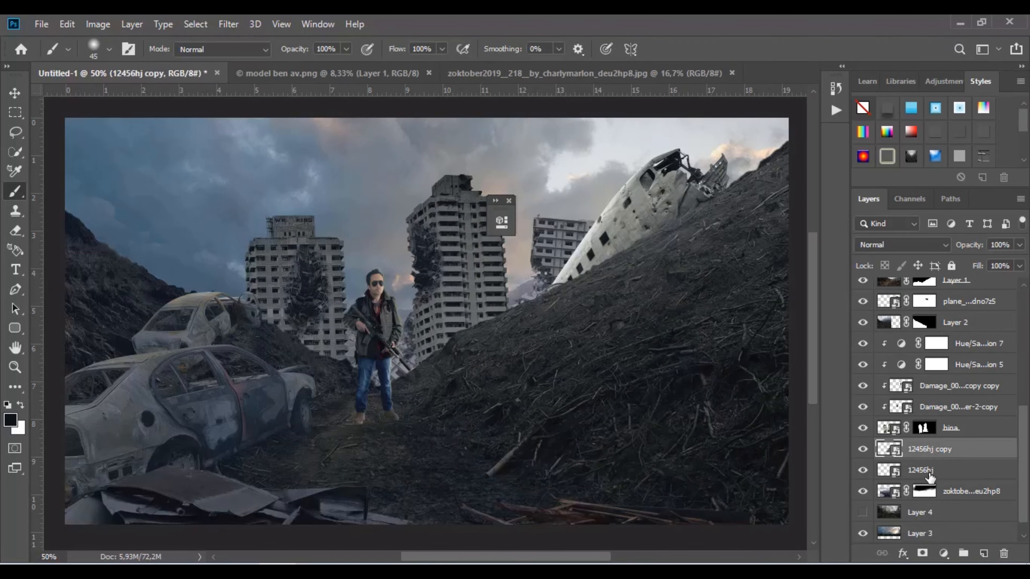
left_click(929, 471, "shift")
left_click_drag(929, 471, 964, 554)
Step: Add a Hue/Saturation adjustment with Lightness -12 above the new group and clip it to the group
left_click(944, 553)
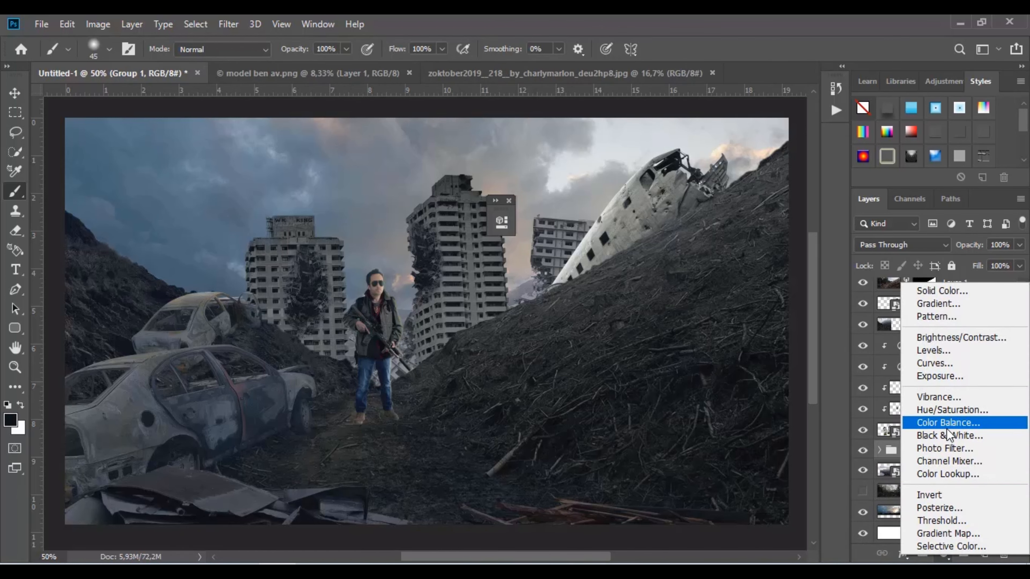
left_click(949, 410)
left_click_drag(373, 383, 361, 382)
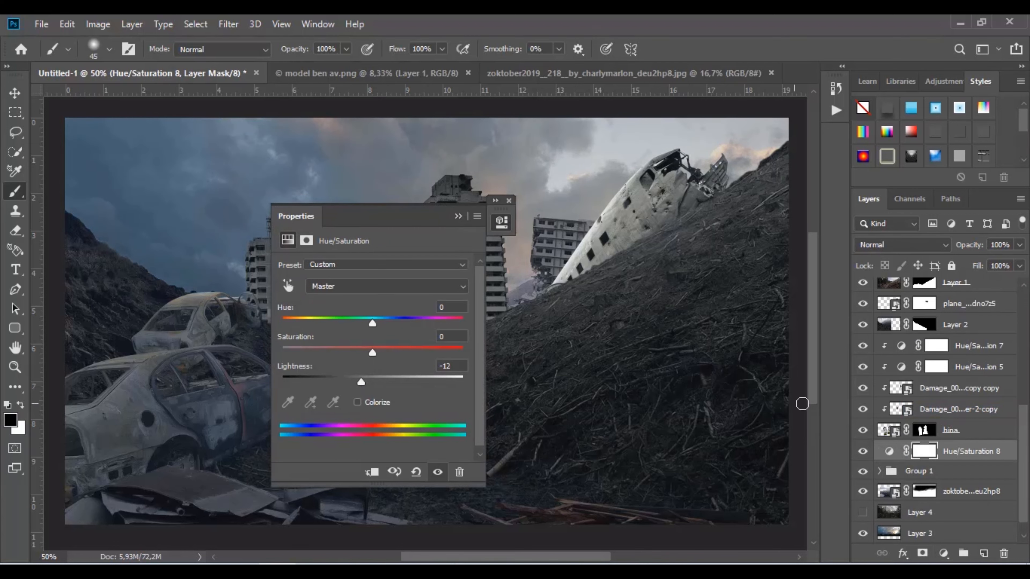
right_click(960, 452)
left_click(805, 304)
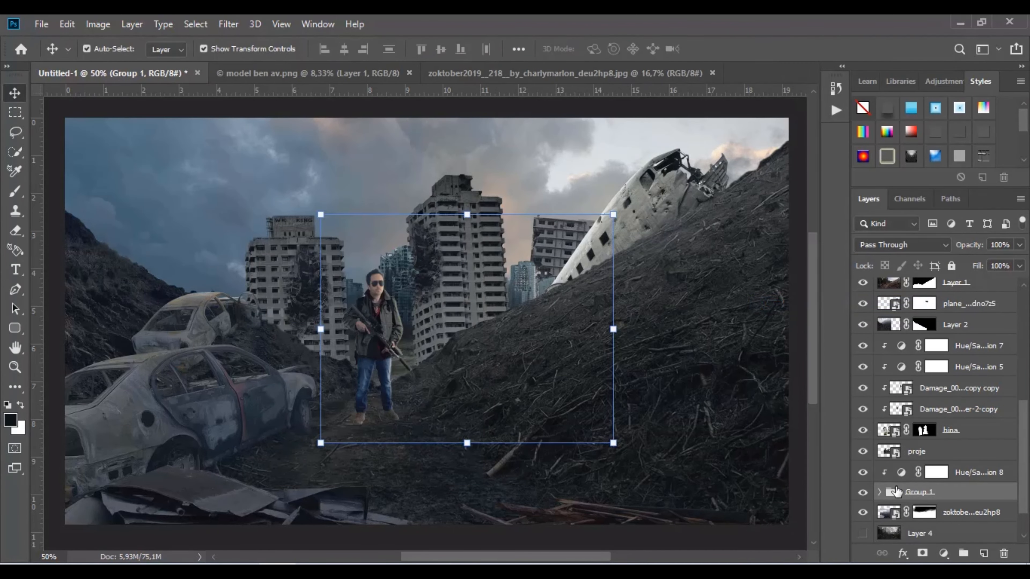
Step: Place the proje layer below Group 1 and shift its skyline left so it shows behind the ruined towers
left_click_drag(935, 456, 932, 502)
left_click_drag(520, 288, 412, 289)
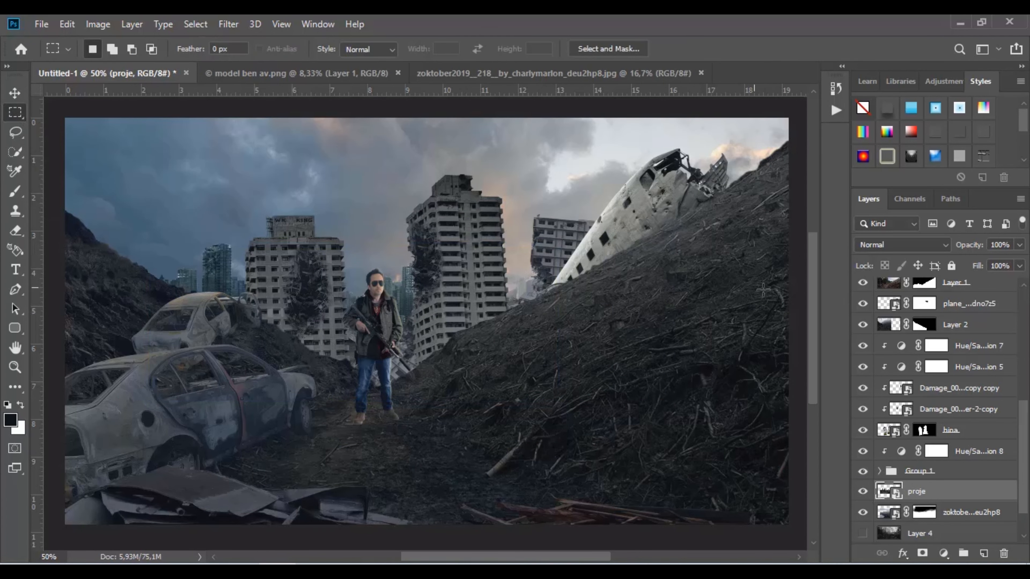
Step: Apply an Inner Shadow effect to the arabaa layer with its angle set to 50°
scroll(935, 324, "up", 6)
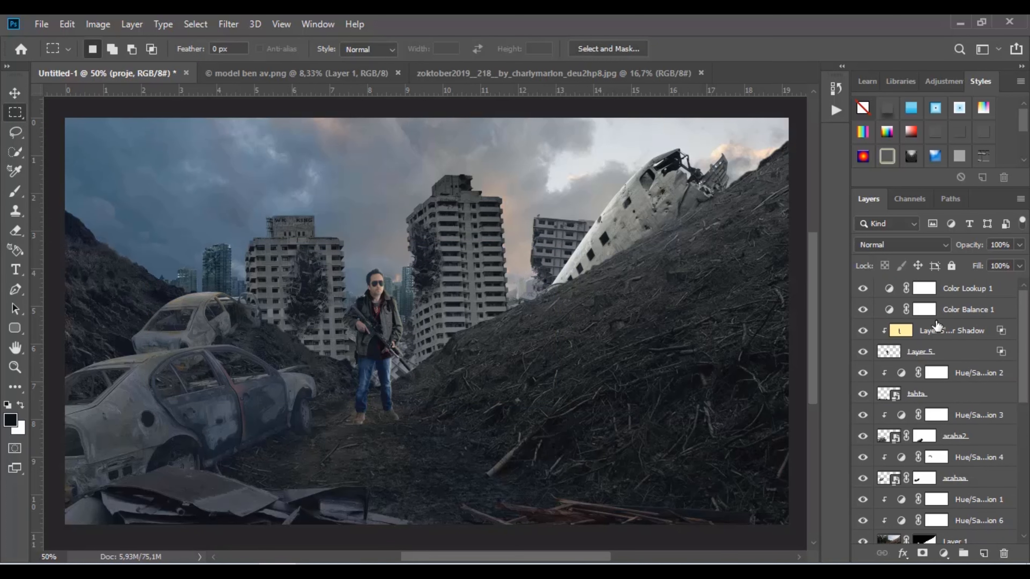
scroll(969, 442, "down", 2)
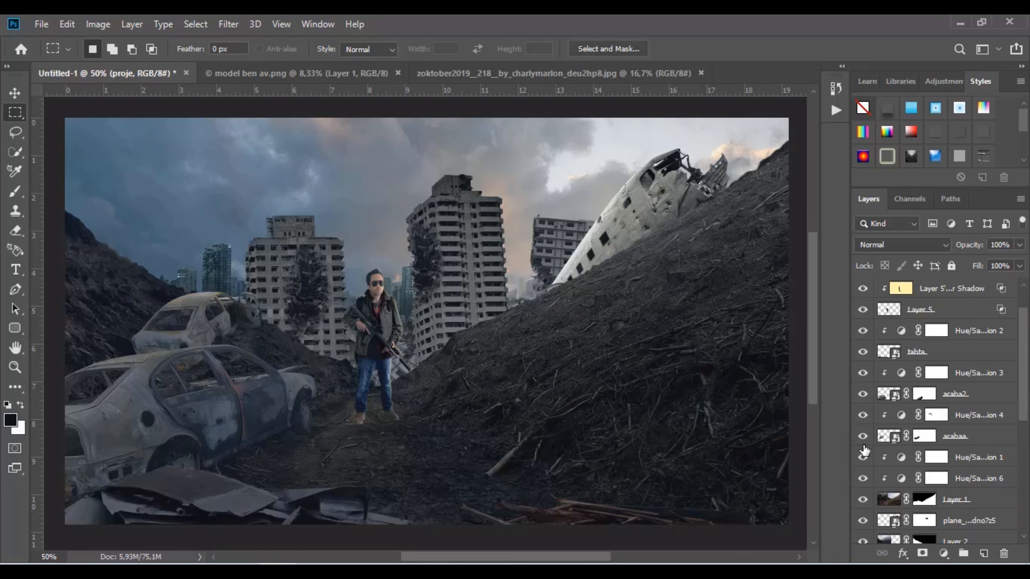
right_click(957, 438)
left_click(842, 36)
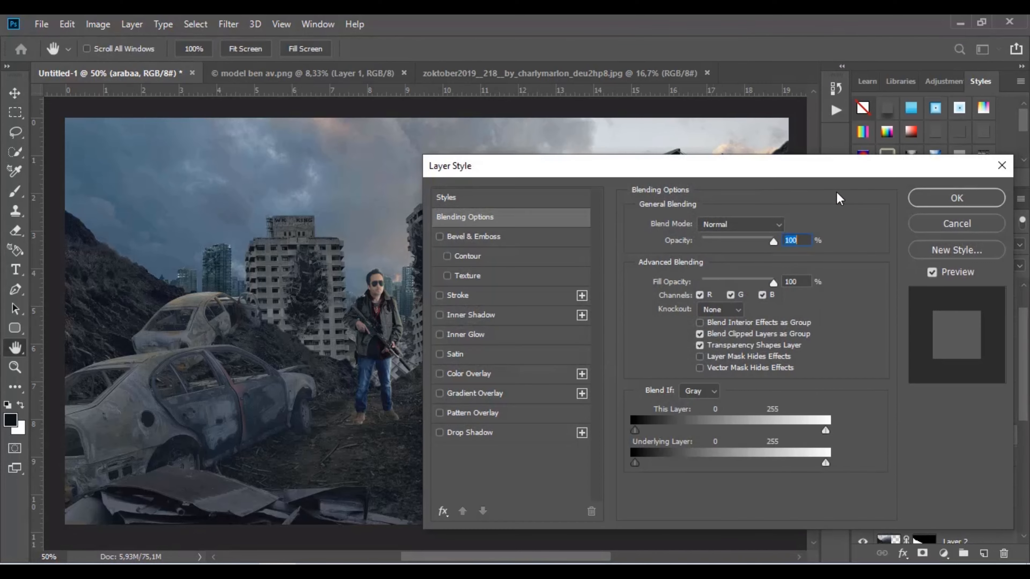
left_click(440, 316)
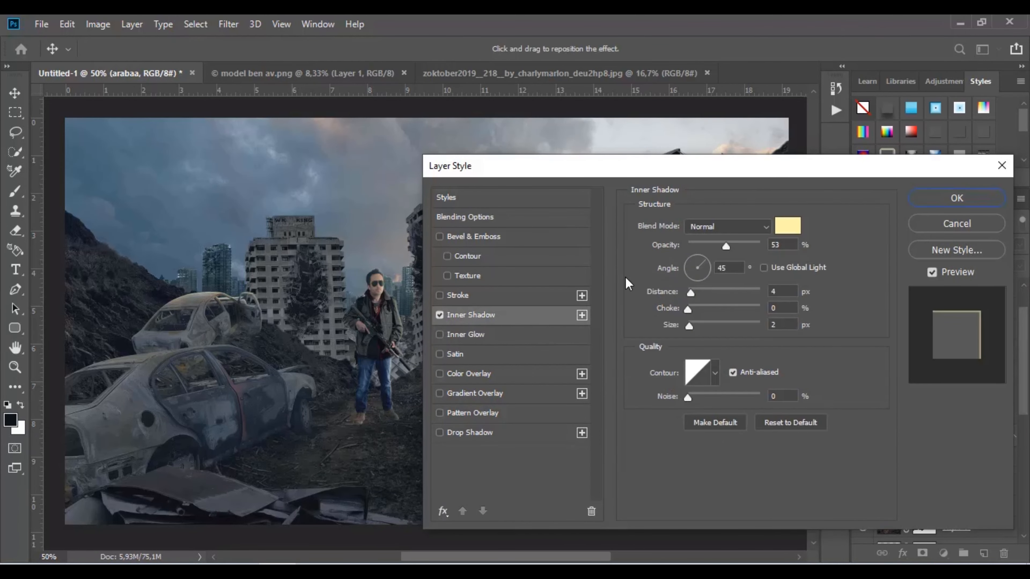
left_click(706, 260)
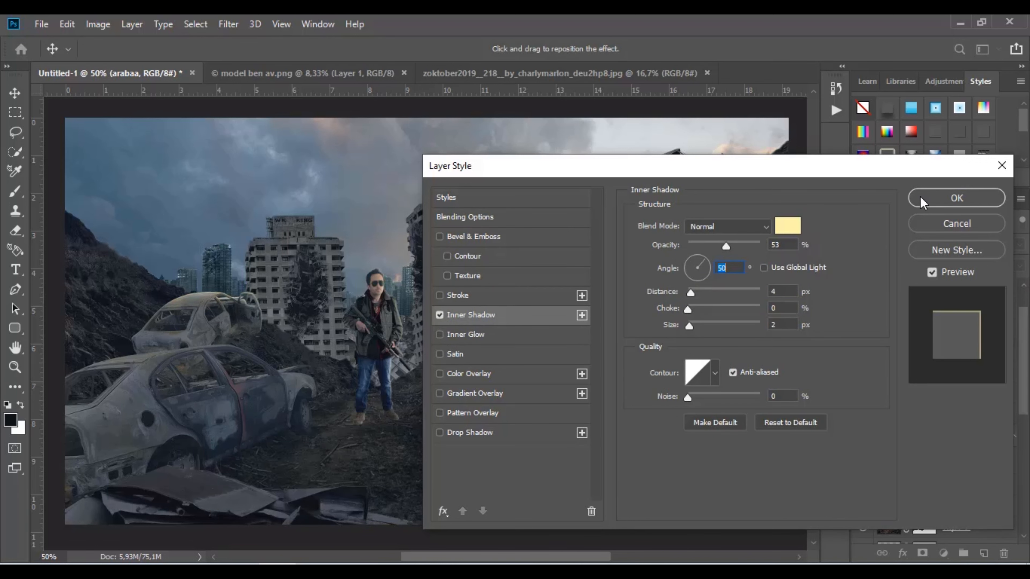
left_click(956, 198)
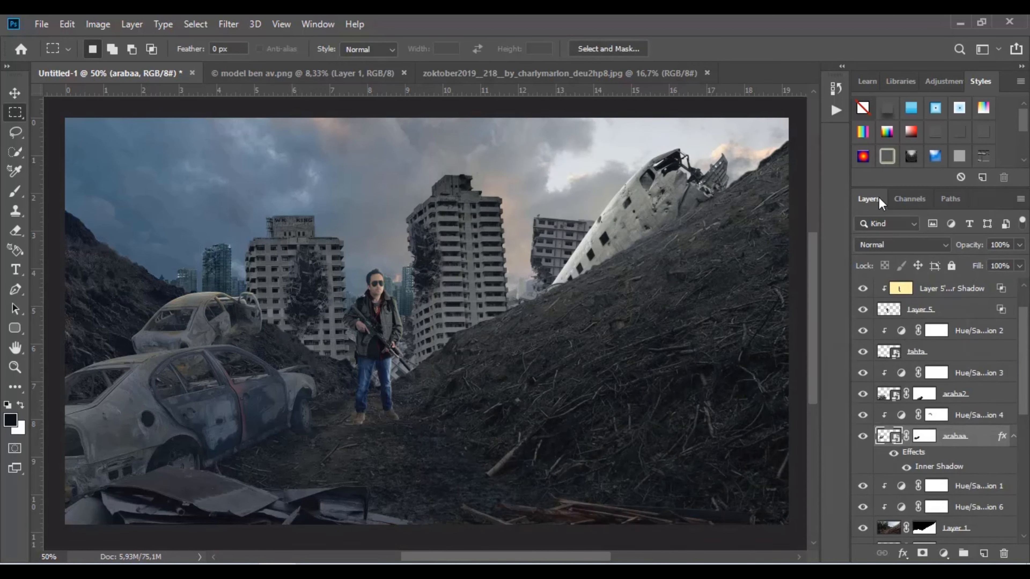
Step: Compare the arabaa car with and without its layer effects, leaving the effects hidden
left_click(864, 437)
left_click(864, 437)
left_click(893, 454)
left_click(894, 454)
left_click(894, 454)
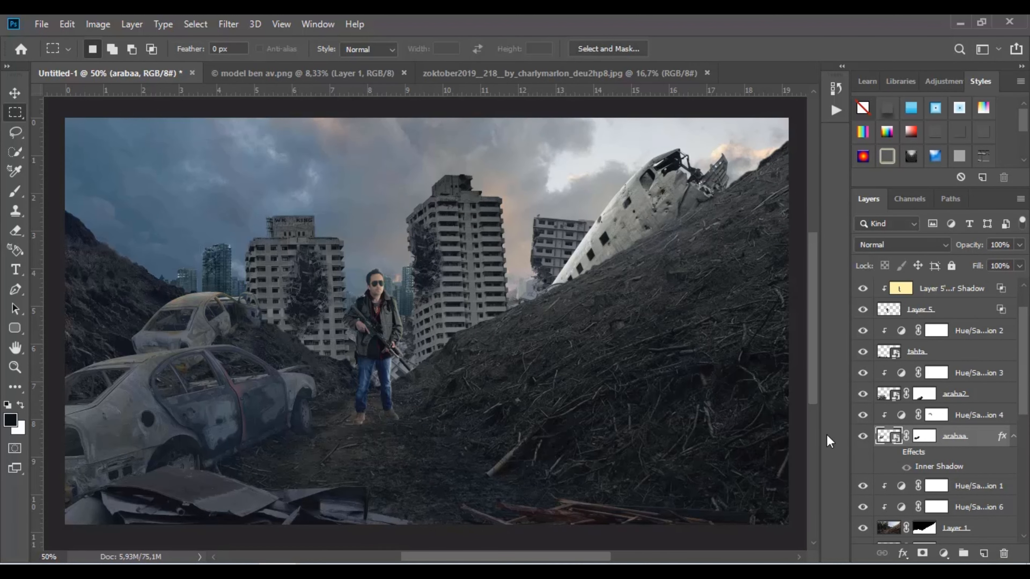
Step: Apply the Smart Sharpen filter to the Layer 1 hillside image
scroll(563, 288, "down", 2)
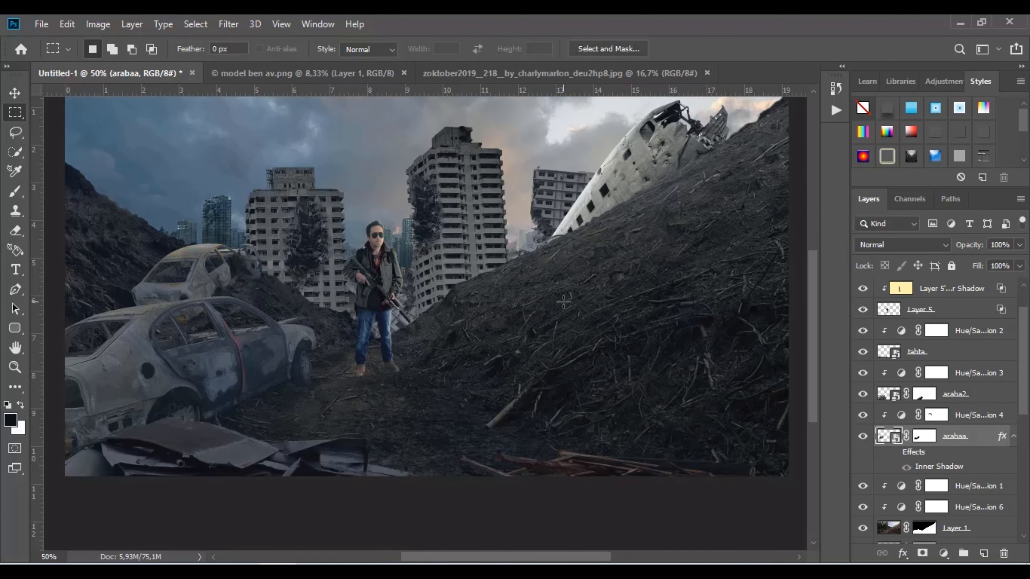
scroll(946, 487, "down", 3)
left_click(863, 402)
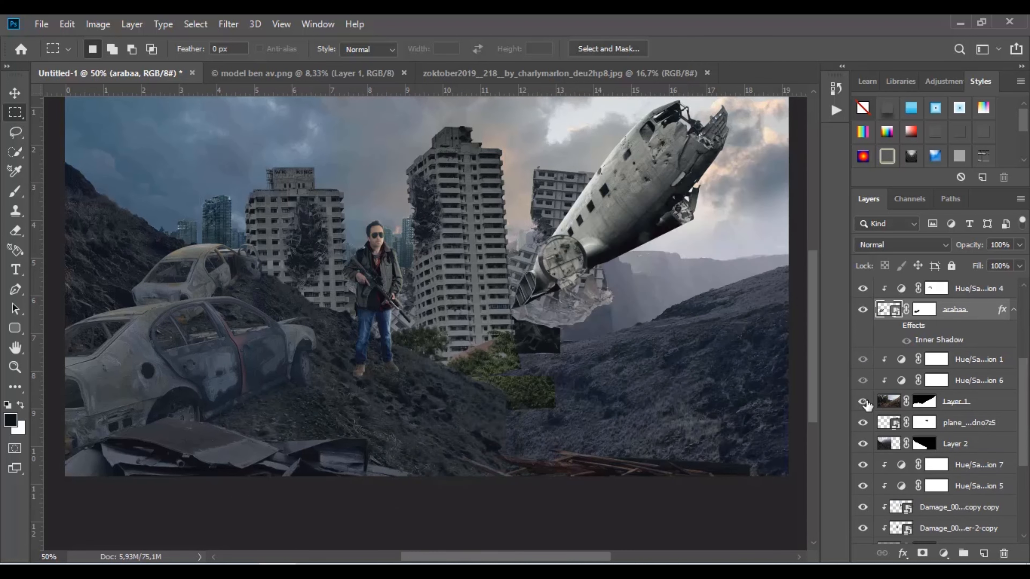
left_click(863, 401)
left_click(962, 404)
left_click(228, 24)
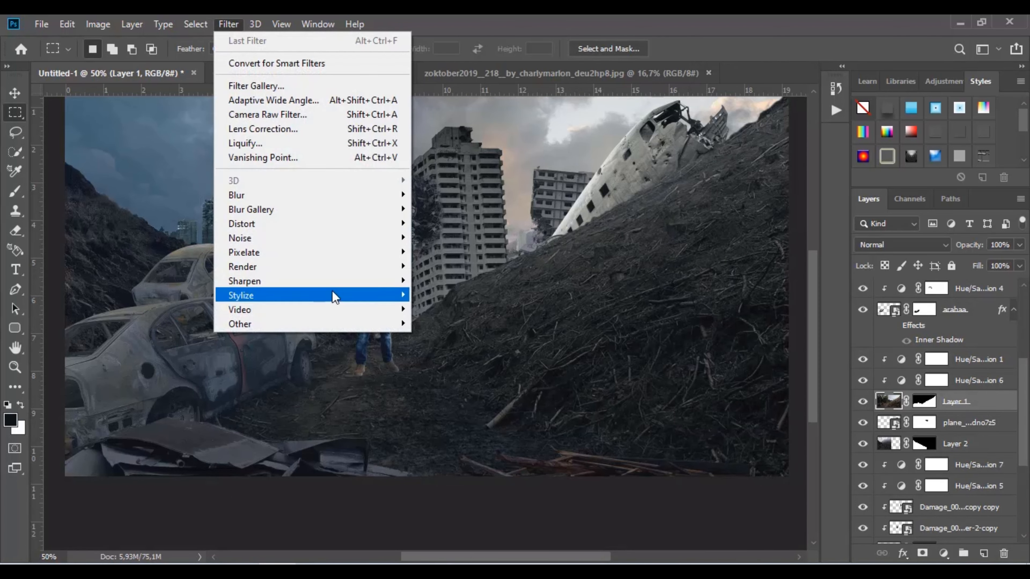
mouse_move(333, 282)
left_click(463, 341)
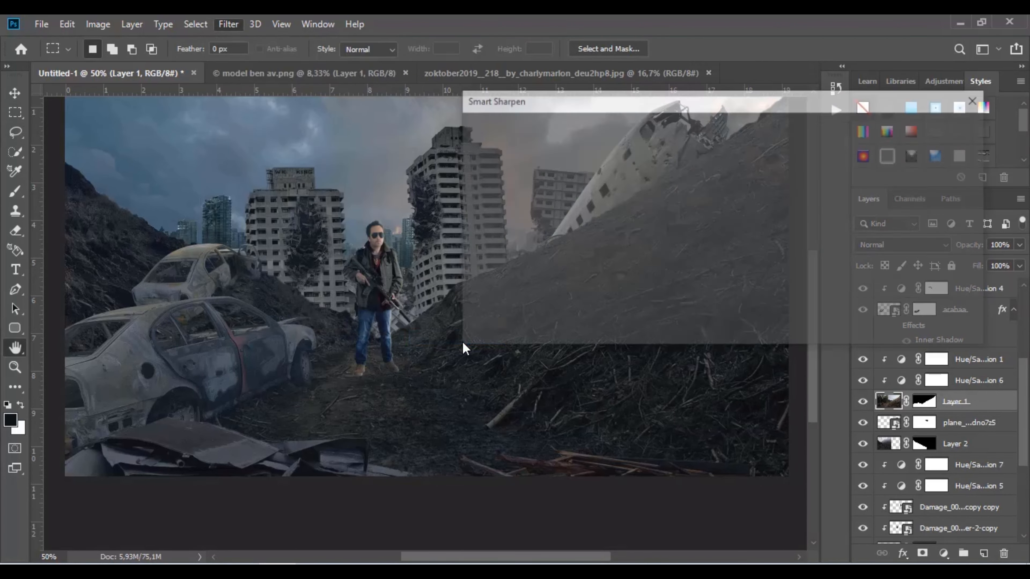
left_click(957, 129)
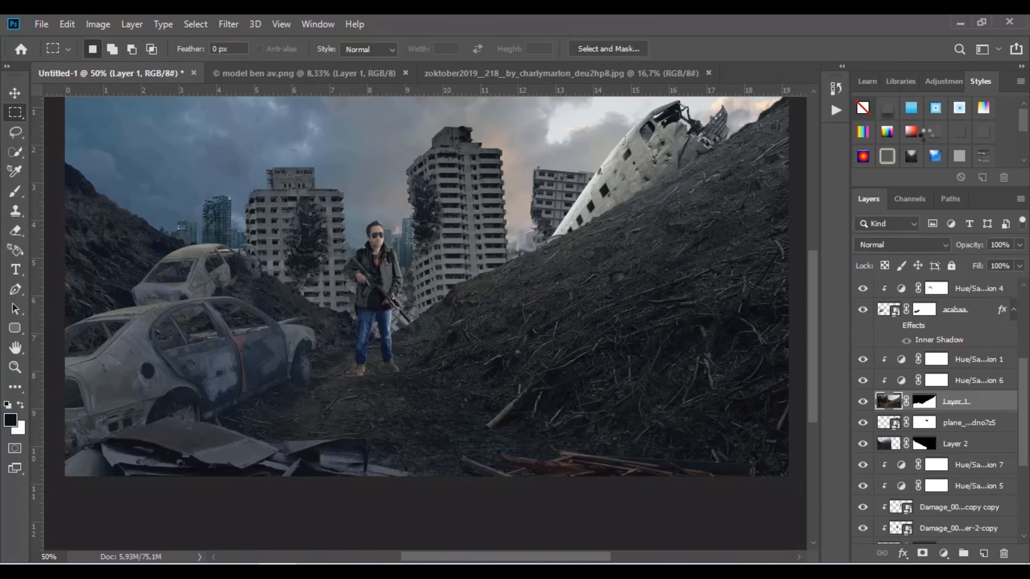
Step: Sample a dark gray for the Brush from the scene and create an empty layer above Hue/Saturation 1
left_click(393, 313, "ctrl")
left_click(394, 313, "ctrl")
left_click(393, 313, "ctrl")
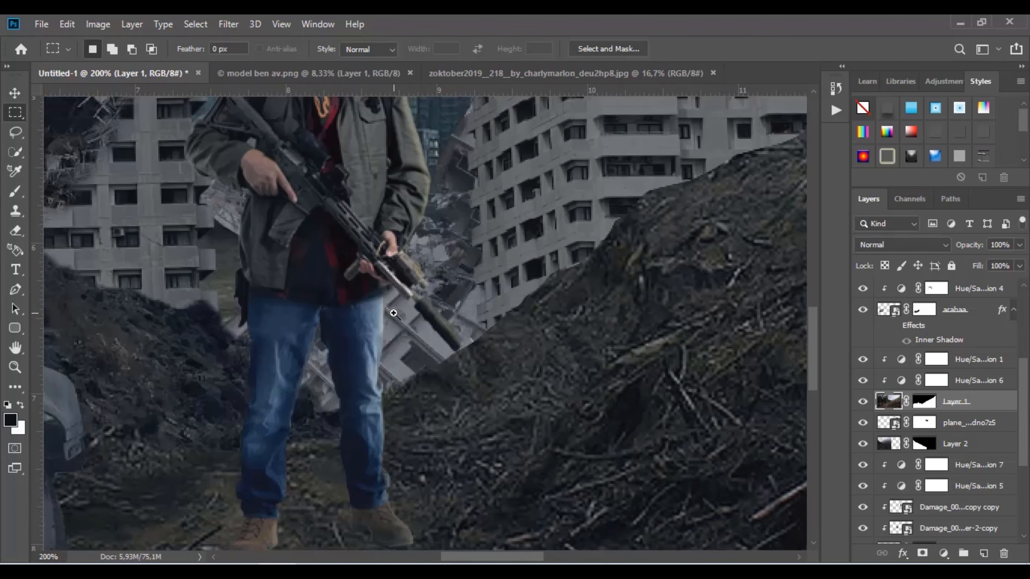
key("b")
left_click(504, 307)
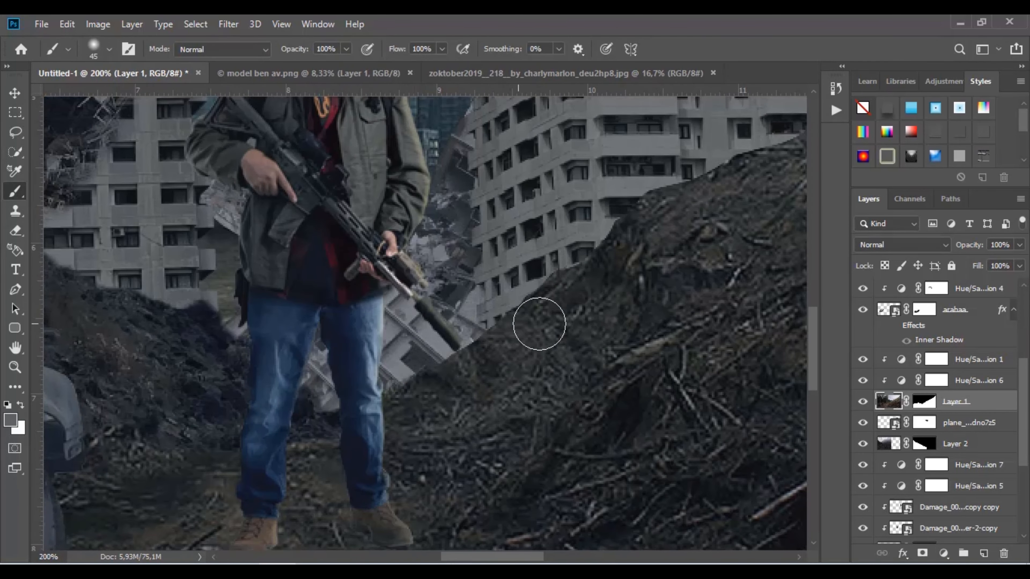
left_click(964, 360)
left_click(984, 554)
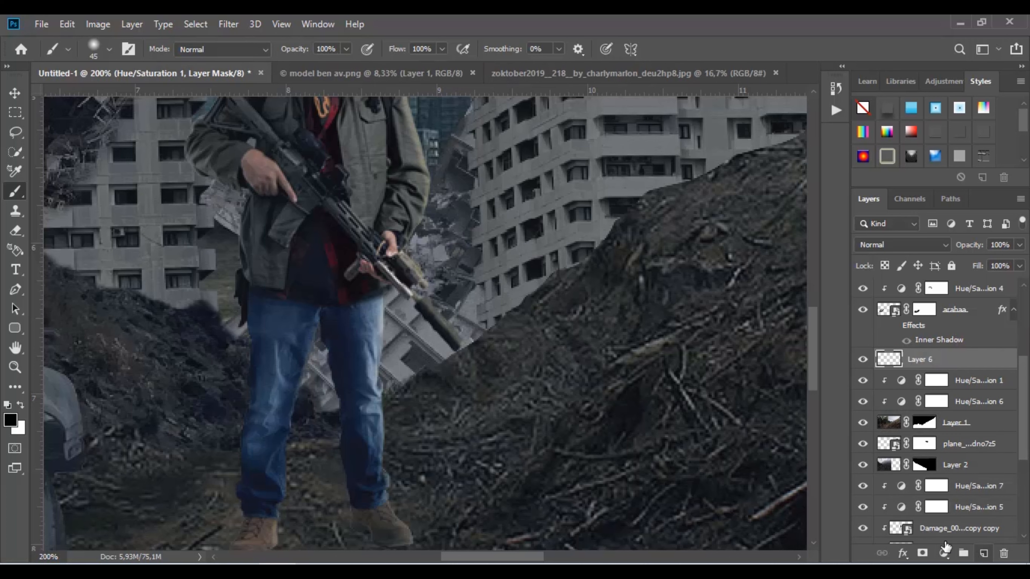
Step: Undo the trial stroke and paint haze around the tower bases with a 99 px brush at 34% opacity
mouse_move(566, 268)
left_mouse_down()
mouse_move(405, 373)
mouse_move(598, 220)
left_mouse_up()
key("ctrl+z")
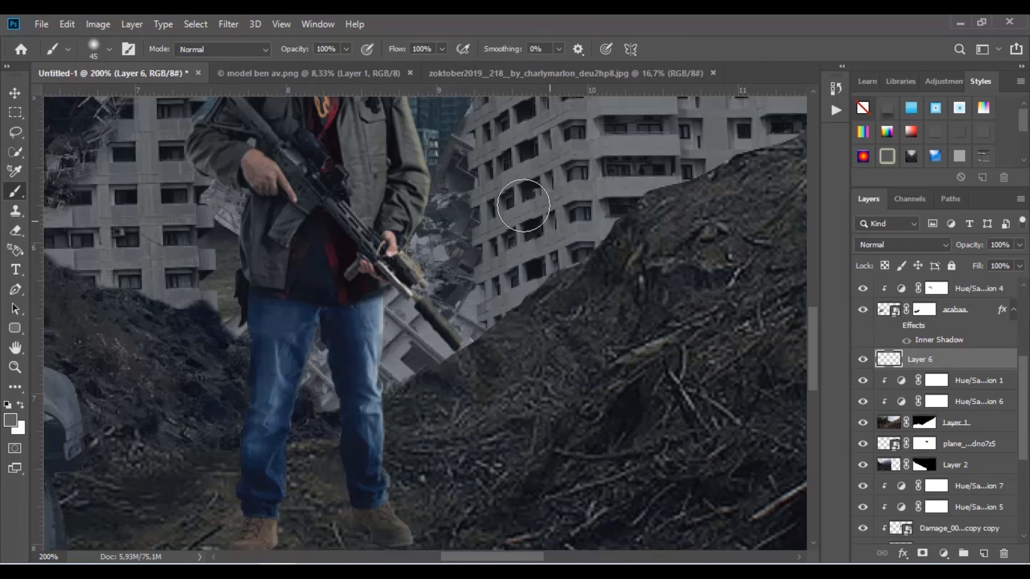
right_click(473, 177)
key("Return")
key("3")
key("4")
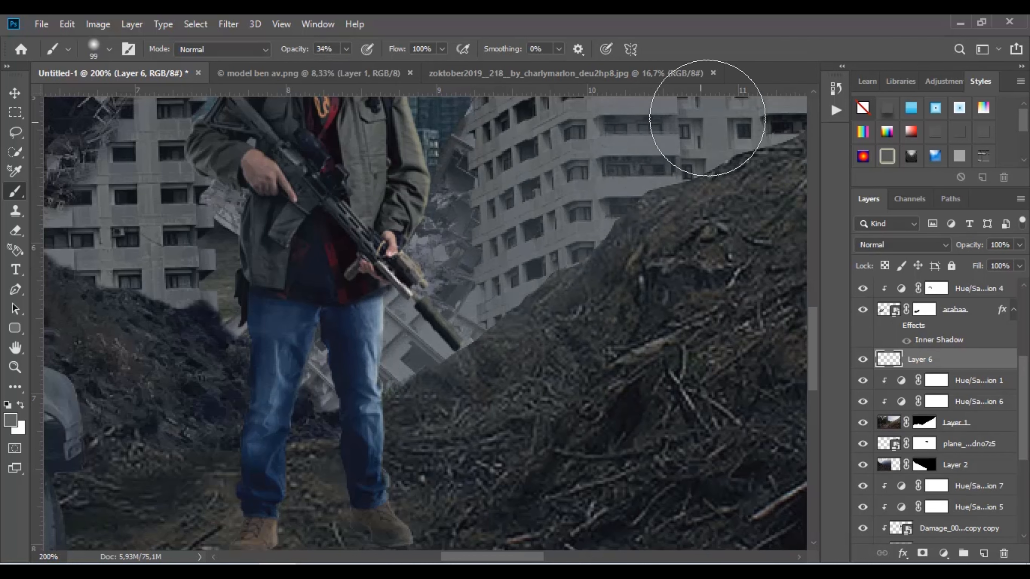
left_click_drag(144, 203, 233, 227)
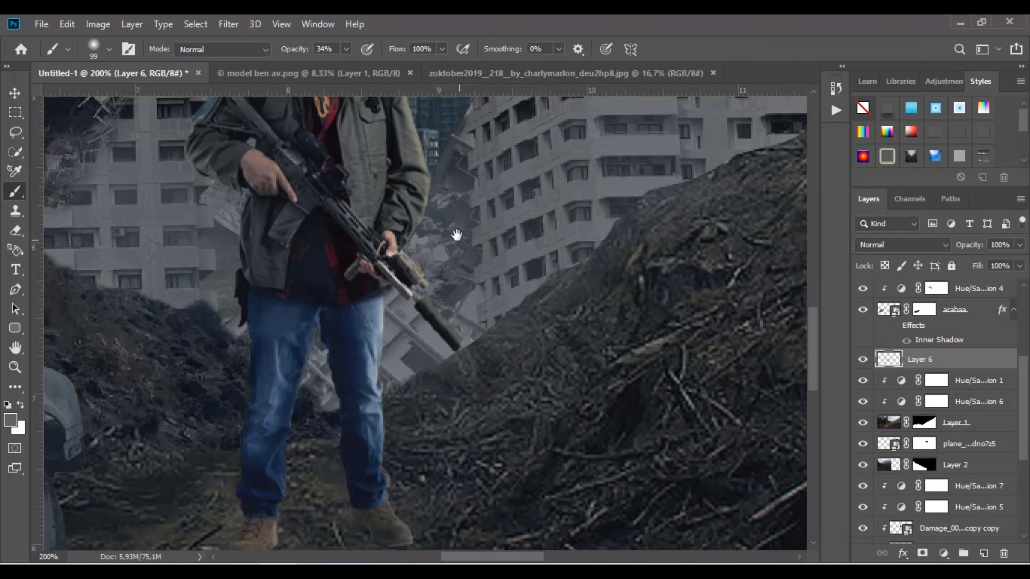
left_click_drag(455, 234, 671, 298)
mouse_move(227, 260)
left_mouse_down()
mouse_move(66, 166)
mouse_move(288, 234)
mouse_move(71, 121)
mouse_move(382, 316)
mouse_move(208, 247)
mouse_move(752, 288)
left_mouse_up()
left_click_drag(786, 194, 214, 333)
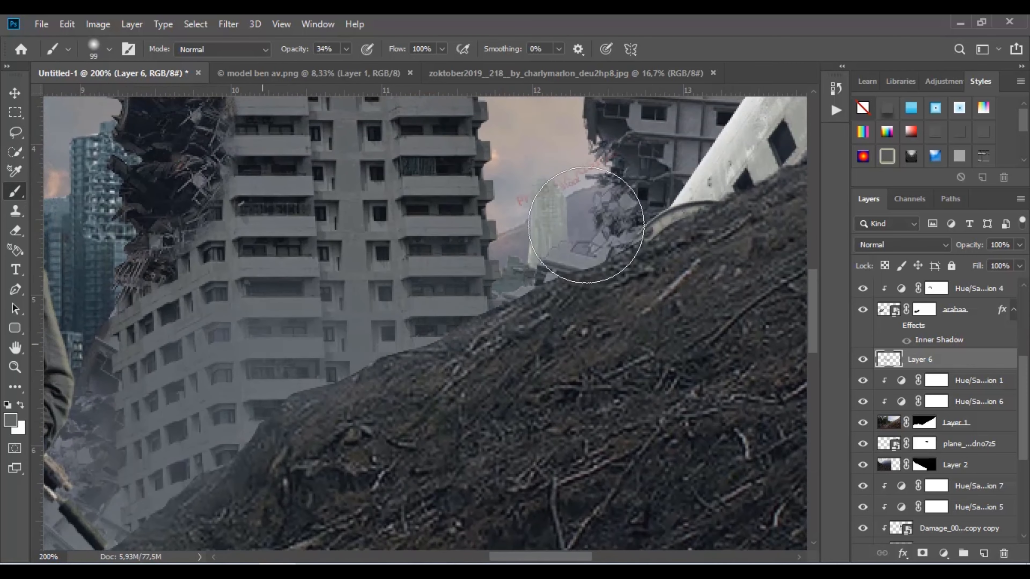
Step: Continue painting soft haze over the distant skyline, the ground behind the cars and the lower towers
left_click(356, 242, "alt")
left_click(356, 242, "alt")
left_click(356, 241, "alt")
mouse_move(501, 203)
left_mouse_down()
mouse_move(576, 145)
mouse_move(499, 200)
mouse_move(524, 186)
left_mouse_up()
left_click_drag(203, 196, 511, 228)
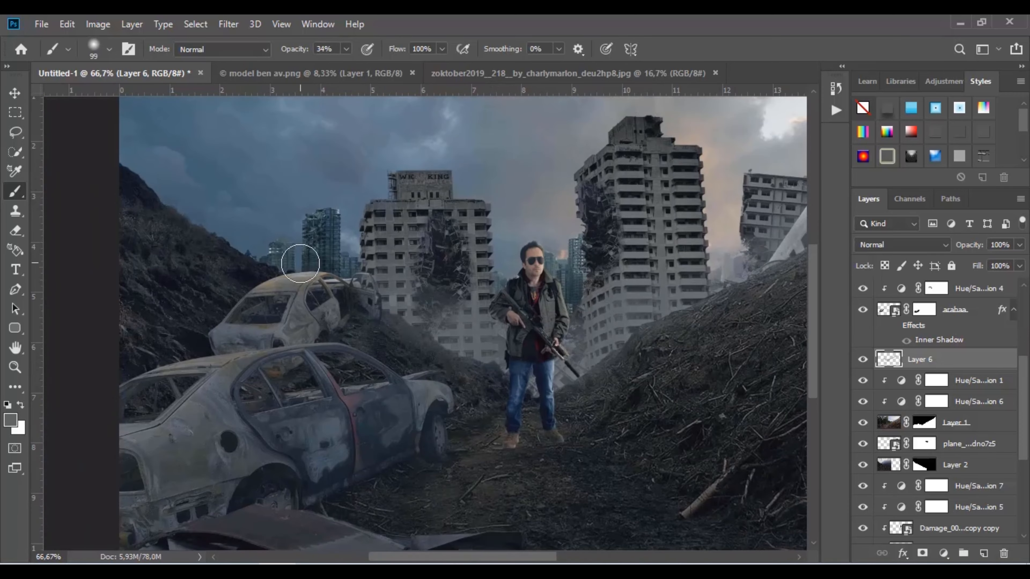
mouse_move(351, 299)
left_mouse_down()
mouse_move(439, 346)
mouse_move(396, 345)
mouse_move(470, 336)
mouse_move(481, 361)
mouse_move(575, 371)
mouse_move(693, 303)
mouse_move(521, 384)
mouse_move(667, 300)
mouse_move(458, 252)
mouse_move(695, 298)
mouse_move(754, 253)
left_mouse_up()
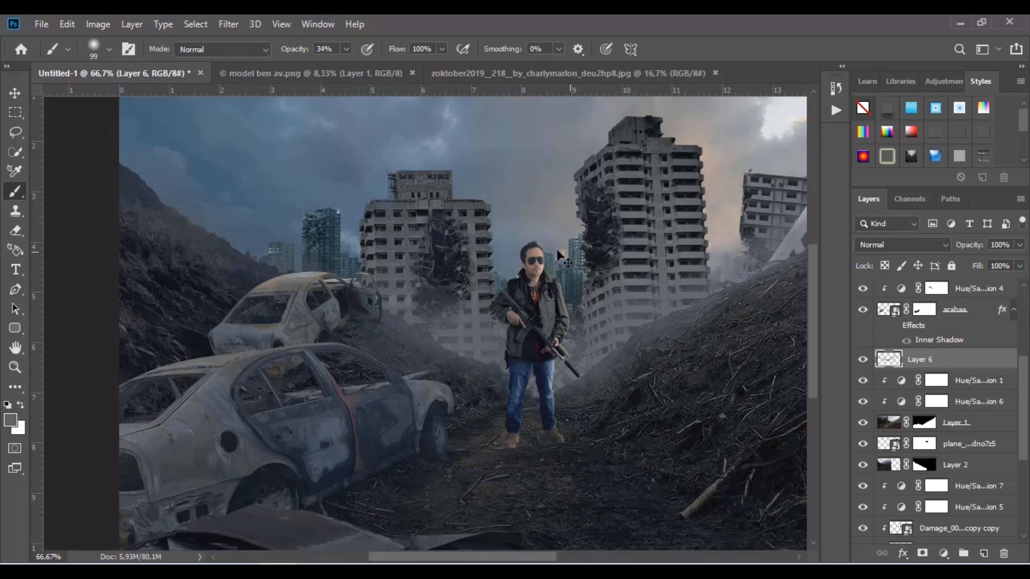
Step: Enlarge the brush to 174 px, add broader haze along the hillside, and check the result up close
key("ctrl+minus")
key("ctrl+minus")
left_click_drag(488, 353, 516, 239)
right_click(578, 238)
left_click_drag(612, 255, 626, 255)
left_click(734, 186)
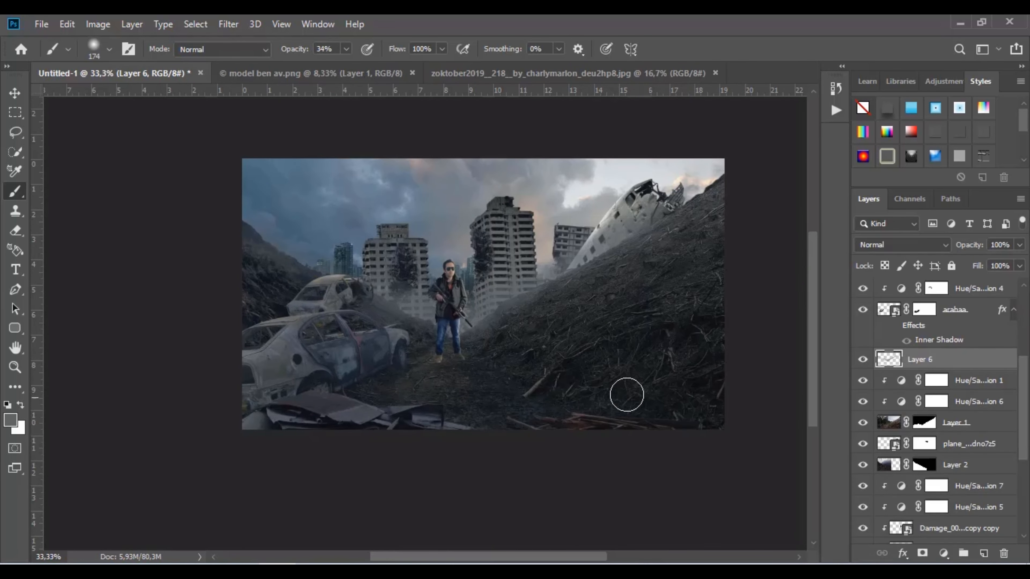
left_click(15, 112)
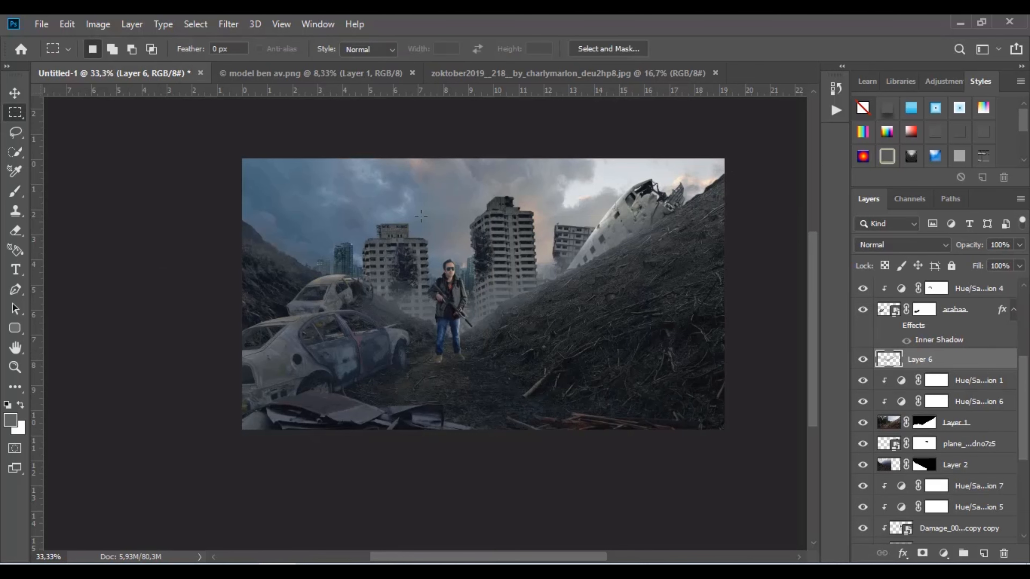
scroll(479, 253, "up", 5)
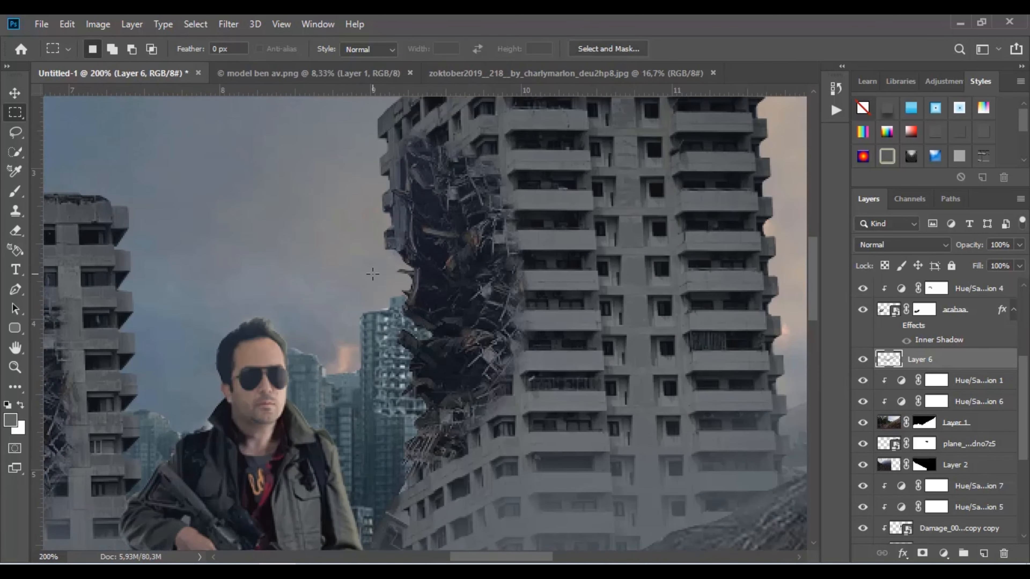
scroll(327, 279, "down", 4)
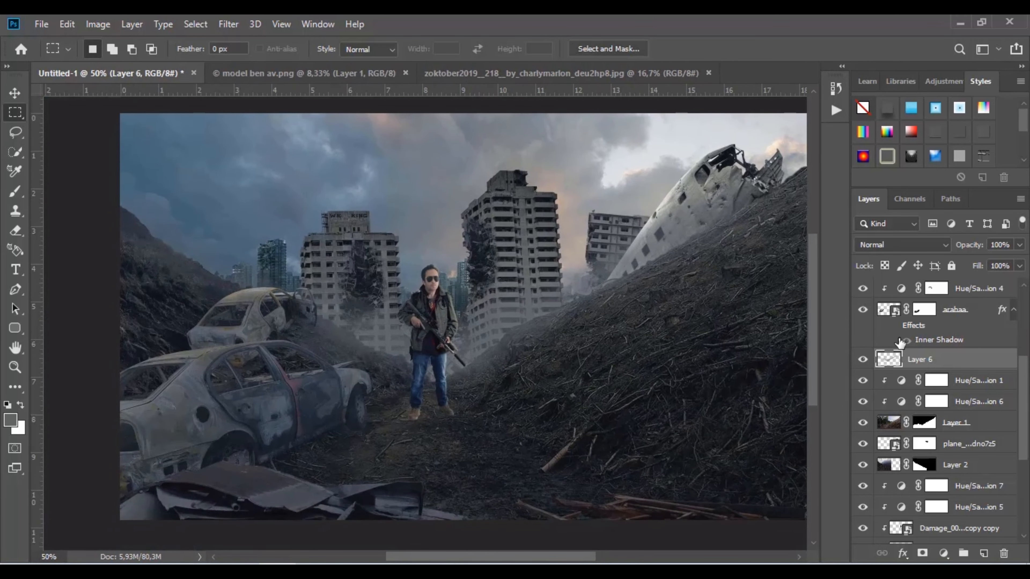
Step: Stamp all visible layers into a new merged layer above Color Lookup 1
scroll(933, 357, "up", 5)
left_click(968, 287)
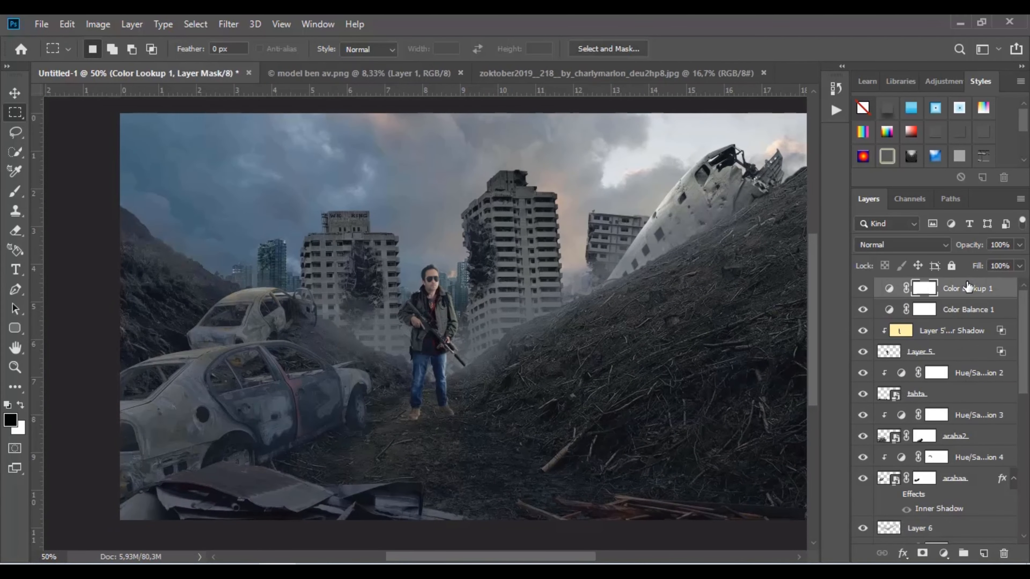
key("ctrl+shift+alt+n")
left_click(228, 24)
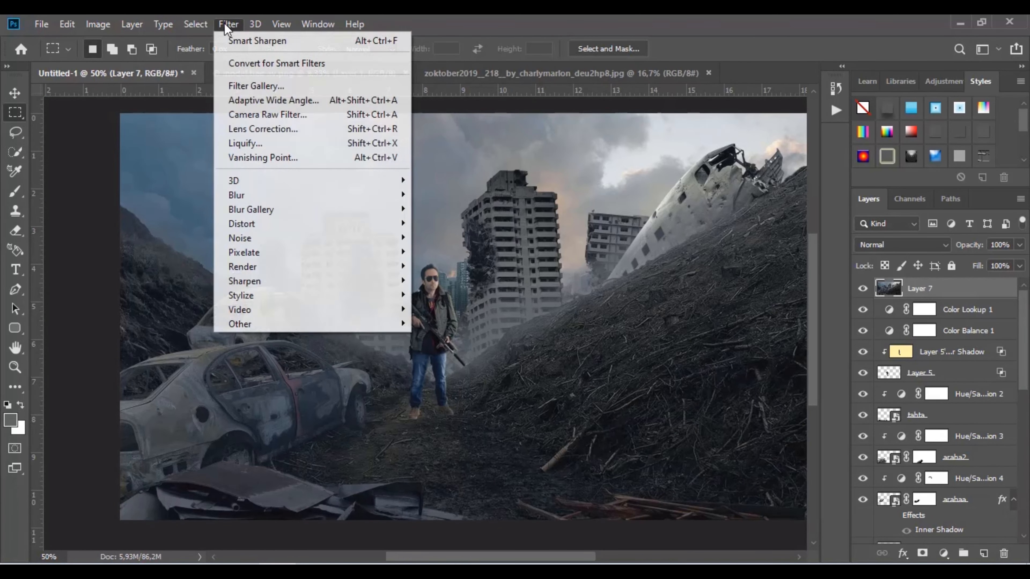
left_click(267, 113)
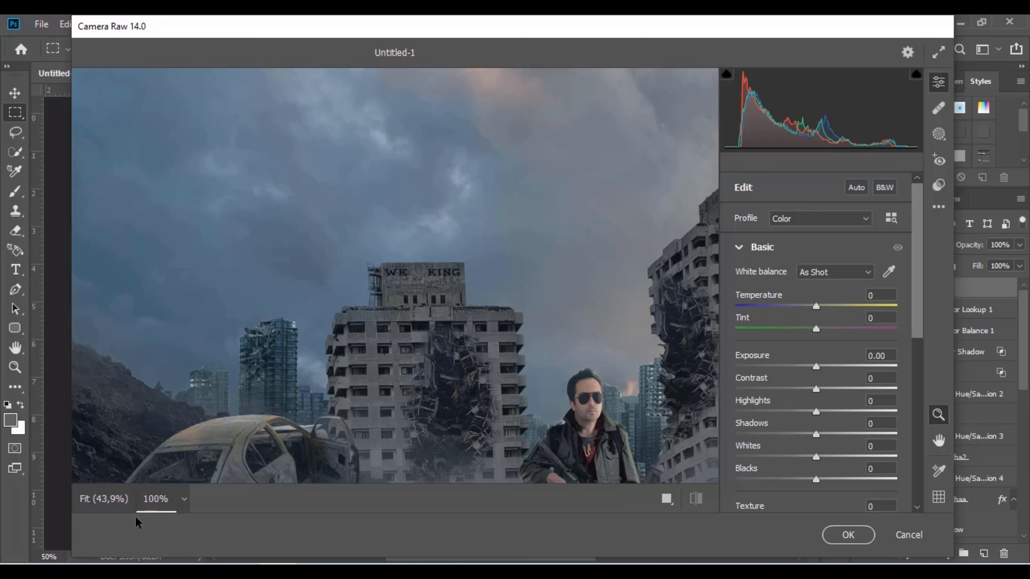
scroll(381, 349, "down", 3)
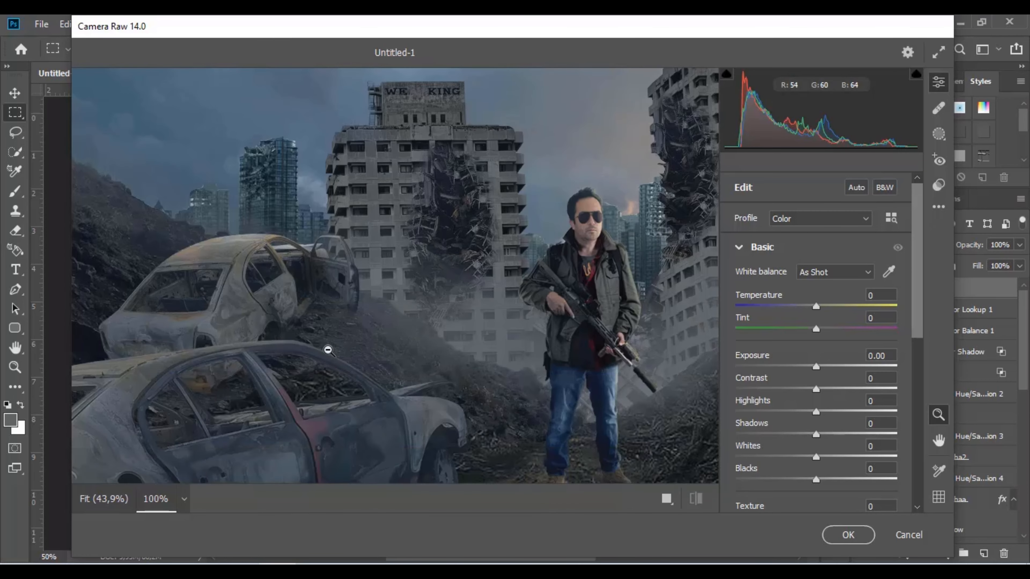
left_click(184, 499)
left_click(239, 301)
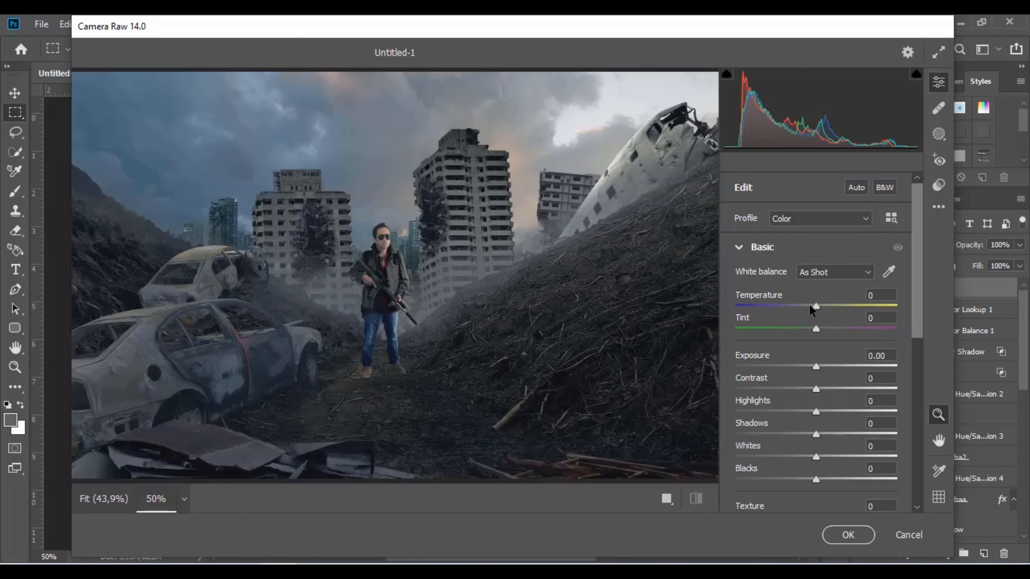
left_click_drag(810, 309, 825, 307)
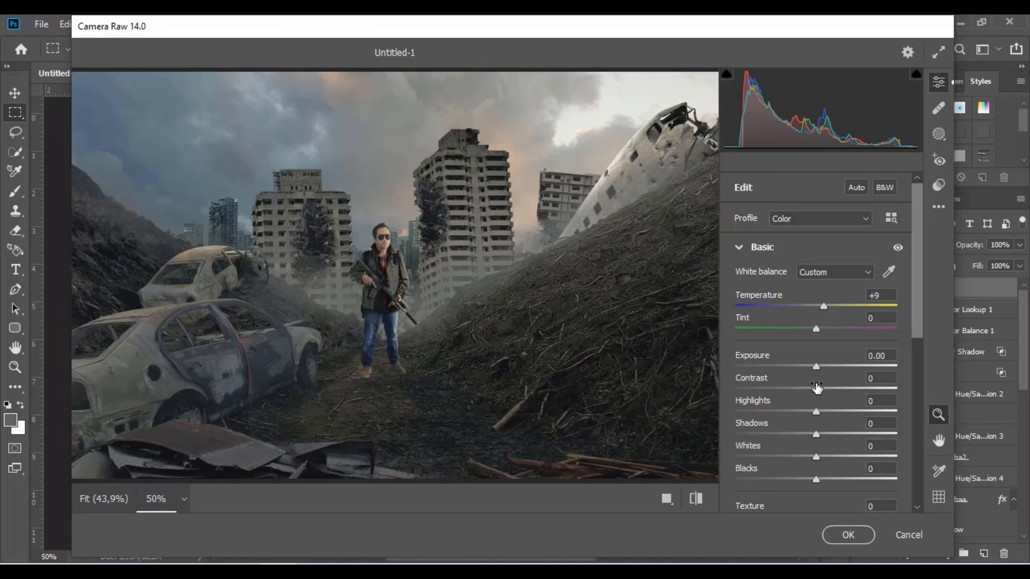
left_click_drag(816, 388, 826, 435)
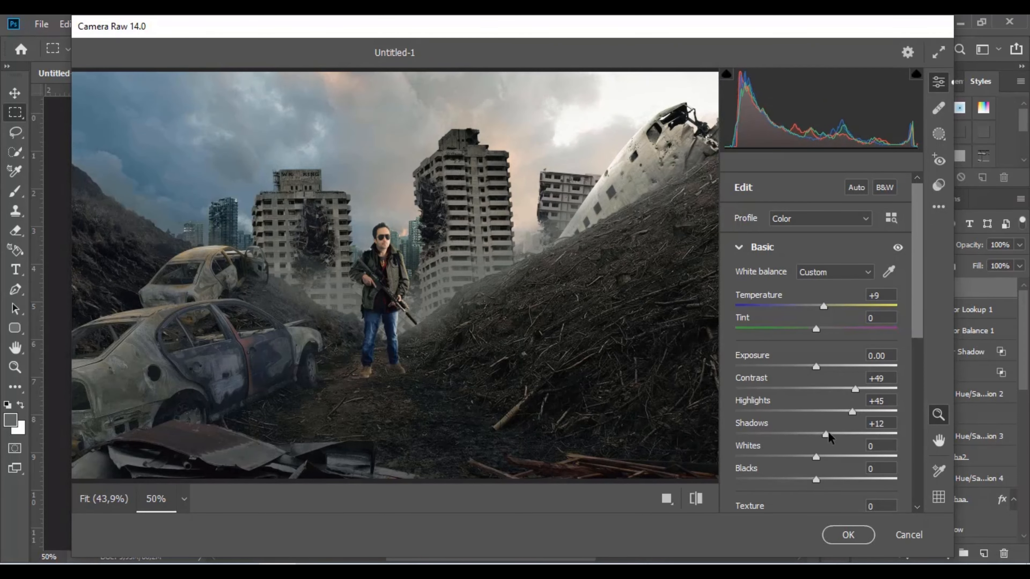
left_click(909, 536)
left_click(628, 264)
left_click(908, 535)
left_click(556, 265)
Step: Hide the merged Layer 7 and add an empty layer directly above Hue/Saturation 2, beneath the man
left_click(863, 289)
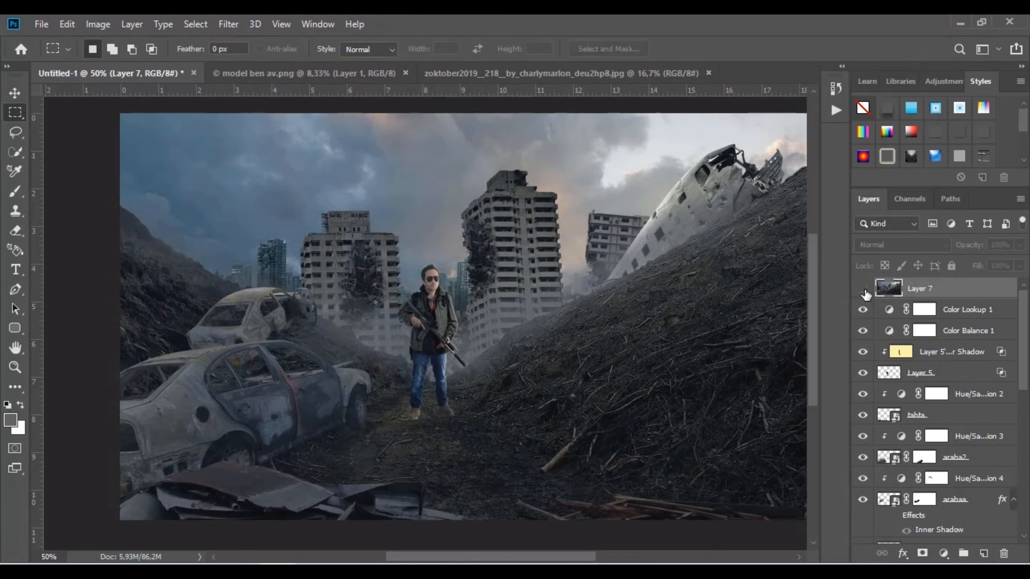
scroll(915, 467, "down", 2)
scroll(916, 466, "up", 1)
left_click(948, 357)
left_click(970, 373)
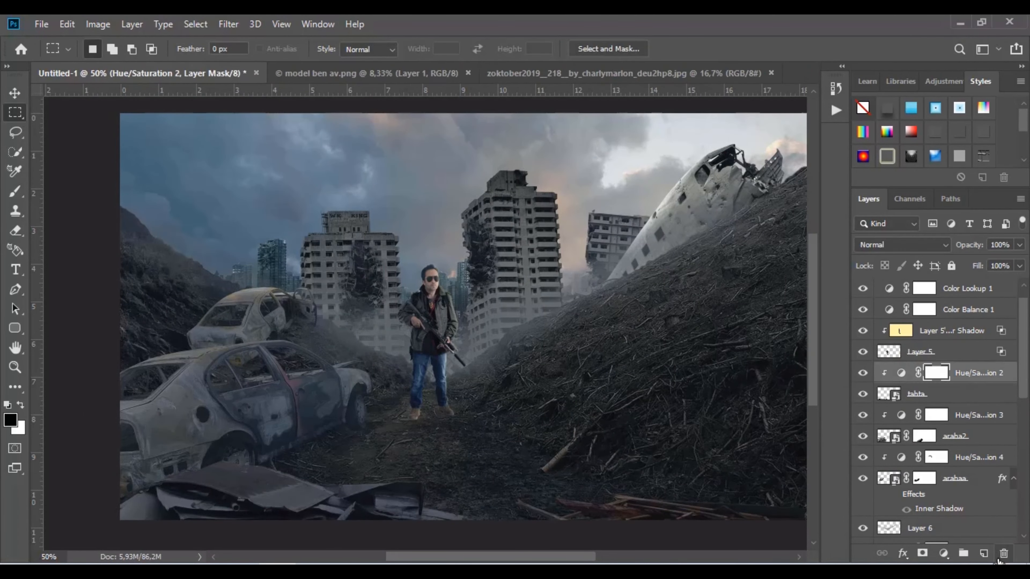
left_click(984, 553)
Step: Paint contact shadows under the man's boots with the shadow brush at 31 px in a sampled dark color, and set the layer to Soft Light
scroll(415, 418, "up", 5)
right_click(361, 412)
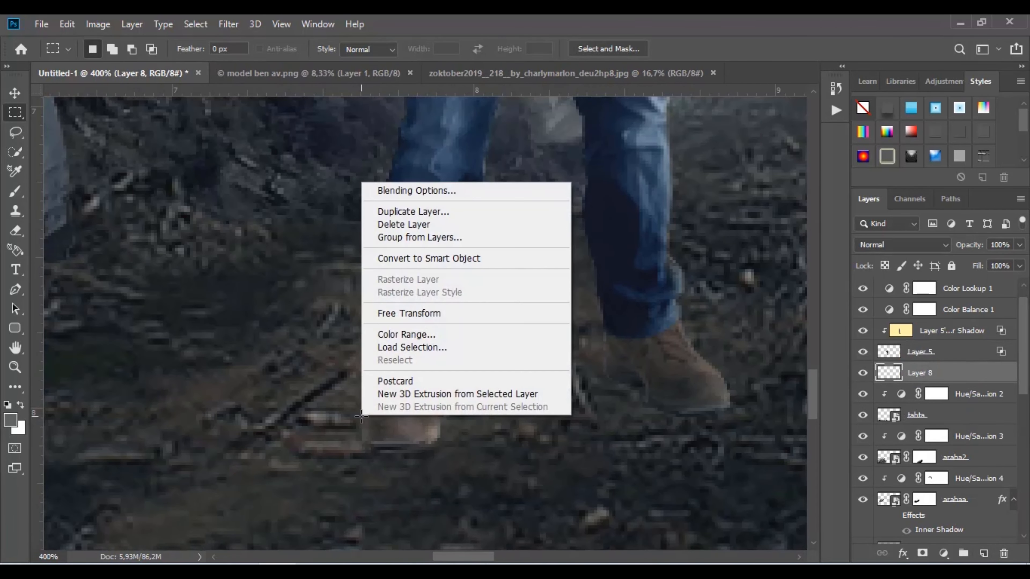
left_click(340, 440)
left_click(15, 192)
right_click(369, 361)
scroll(455, 463, "down", 1)
left_click(456, 463)
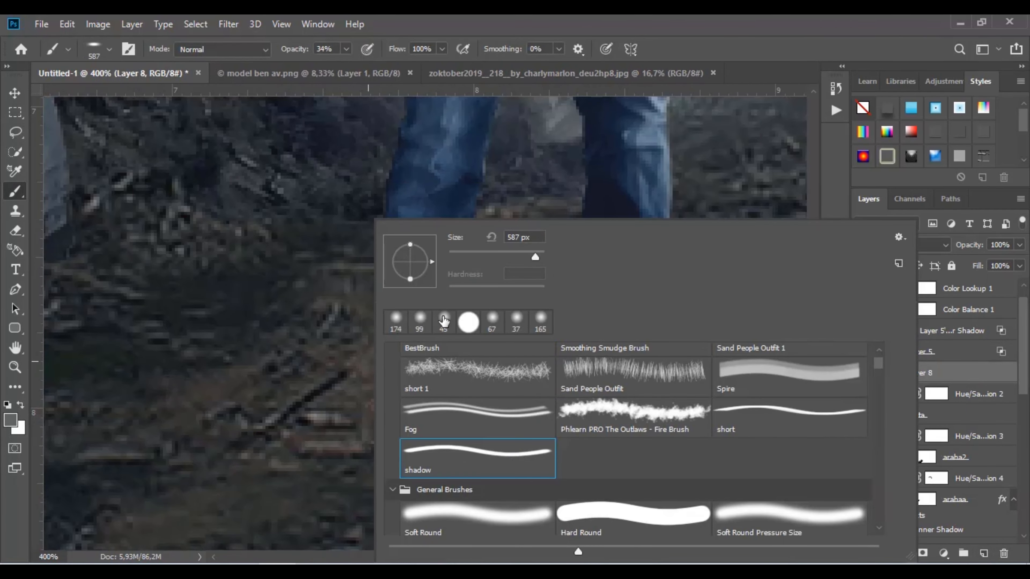
key("Return")
left_click(738, 262, "alt")
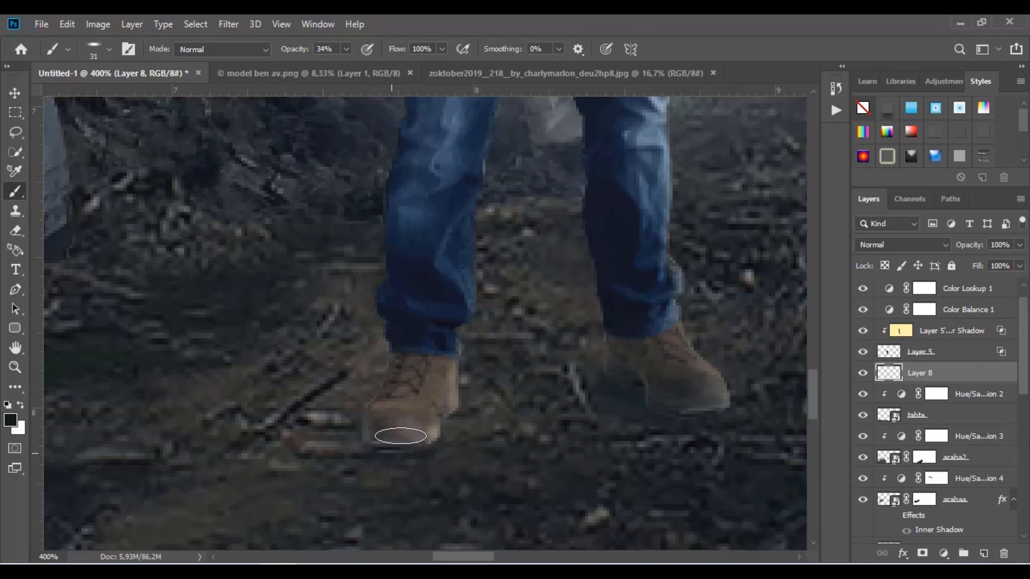
left_click(927, 247)
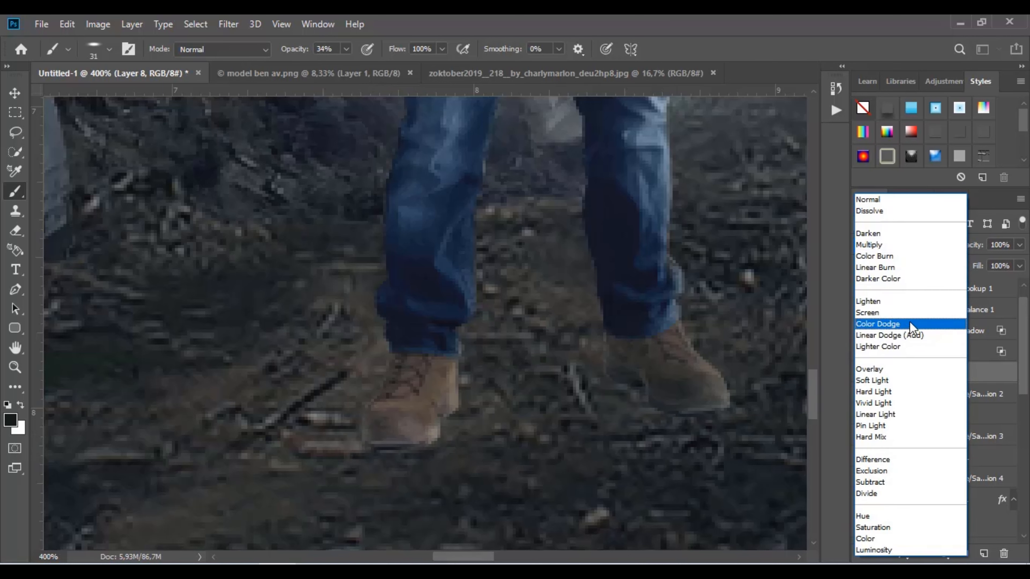
left_click(908, 380)
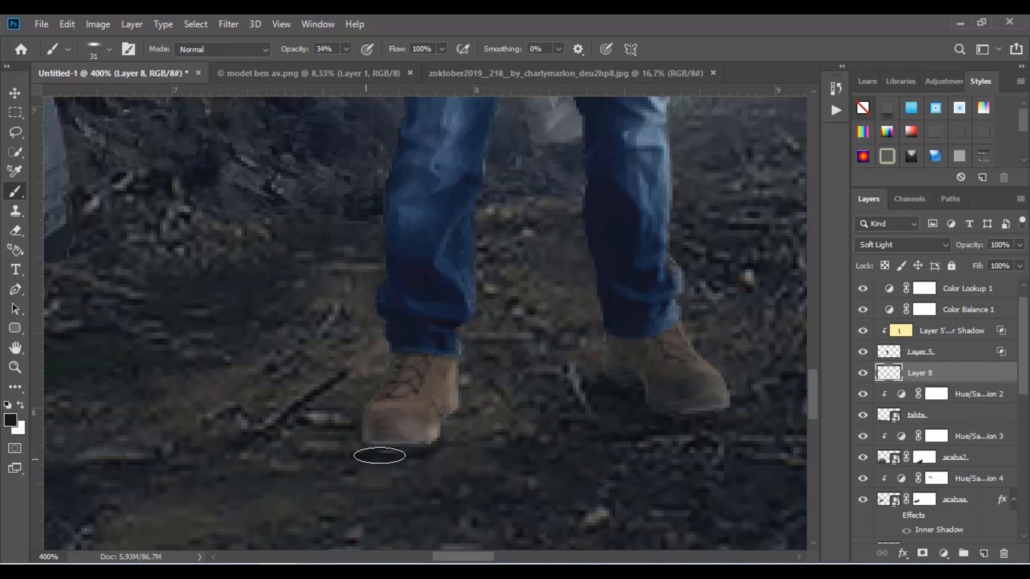
Step: Add a layer clipped to the man's Layer 5 and darken his boots on it
left_click(945, 352)
left_click(984, 554)
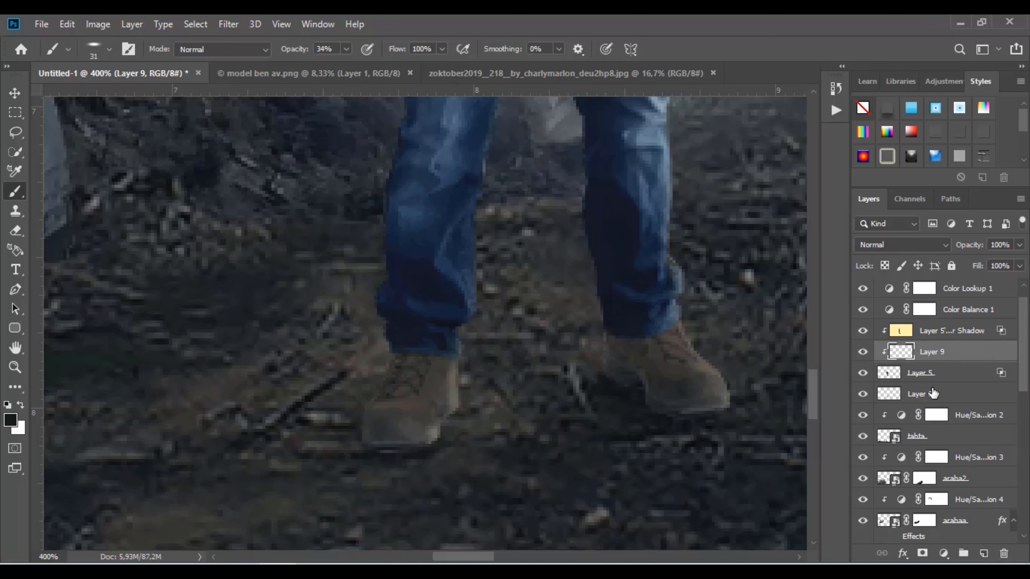
Step: Return to Layer 8, extend the boot shadows, and darken the ground around the man with the shadow brush at 100 px
left_click(933, 394)
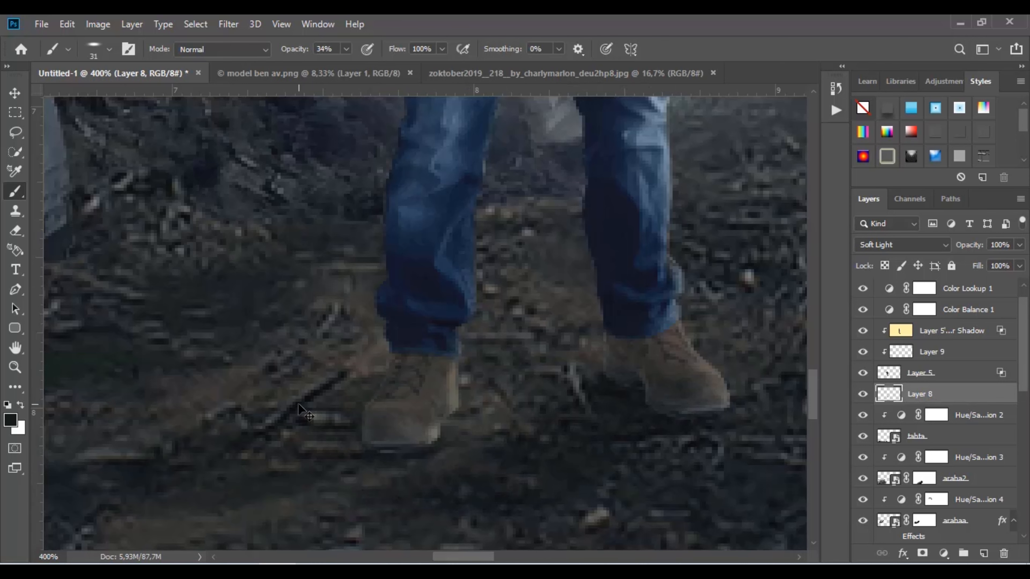
scroll(406, 377, "down", 5)
right_click(365, 393)
left_click(481, 254)
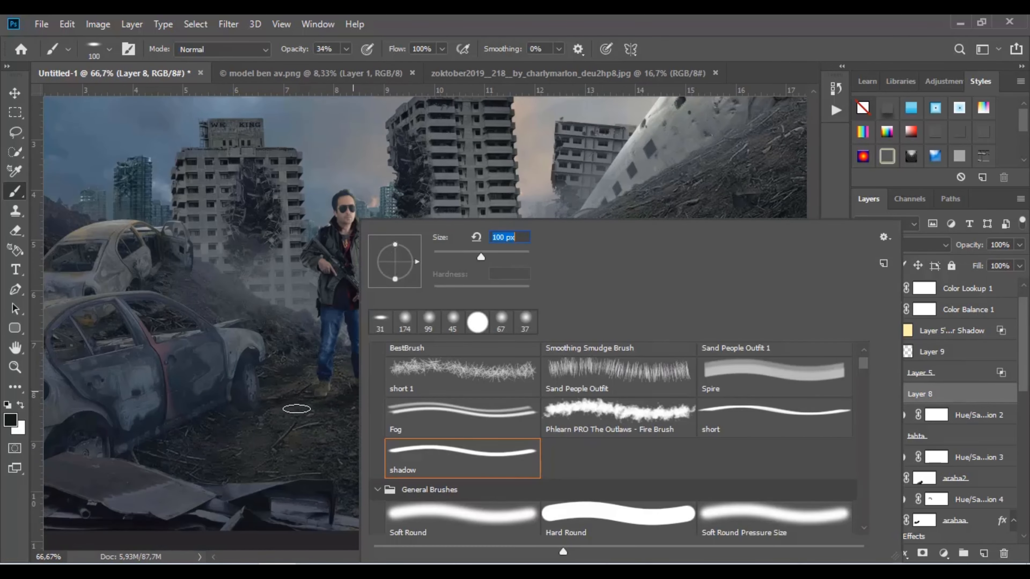
key("Return")
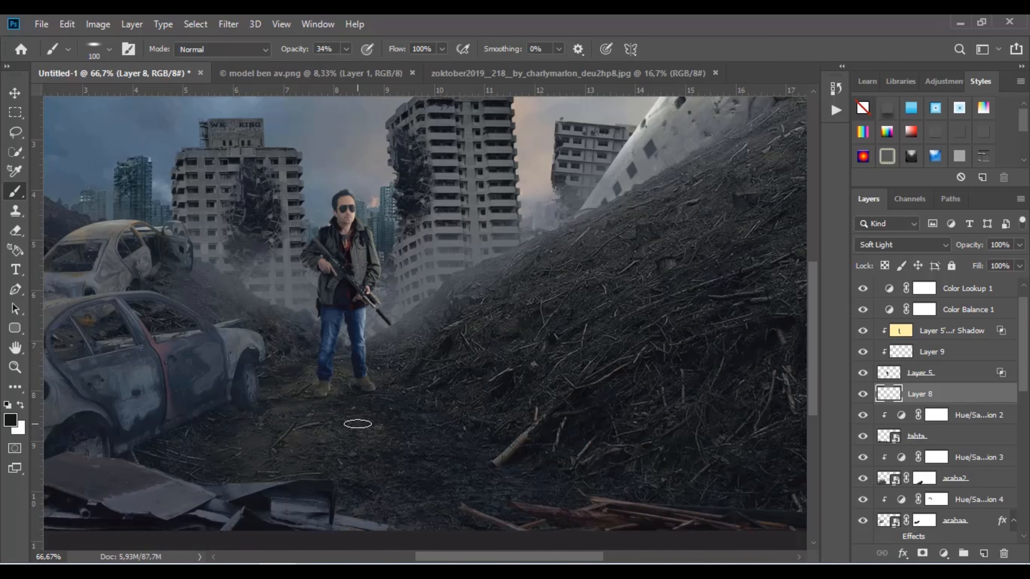
Step: Set the brush to 18% opacity and 259 px, and paint broad shadow across the foreground path
left_click_drag(348, 51, 334, 69)
right_click(546, 363)
left_click(638, 256)
mouse_move(424, 416)
left_mouse_down()
mouse_move(461, 469)
mouse_move(550, 412)
mouse_move(501, 426)
mouse_move(477, 382)
mouse_move(627, 492)
mouse_move(543, 513)
mouse_move(423, 500)
mouse_move(410, 523)
mouse_move(188, 413)
mouse_move(131, 431)
left_mouse_up()
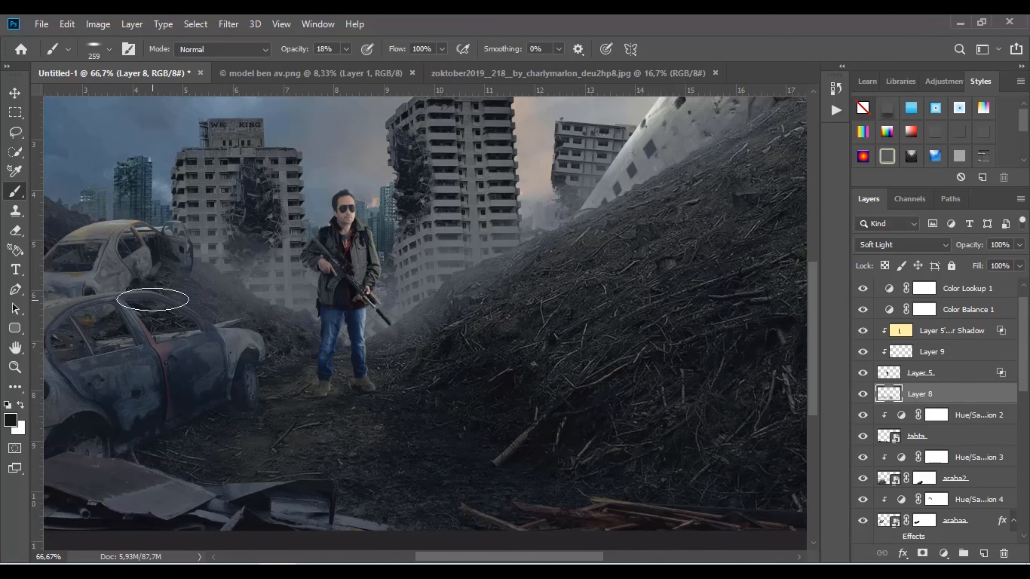
Step: Continue painting soft shadow over the wrecked cars, the hillside behind them and the scrap metal in the foreground
mouse_move(95, 260)
left_mouse_down()
mouse_move(227, 269)
mouse_move(186, 329)
mouse_move(162, 331)
left_mouse_up()
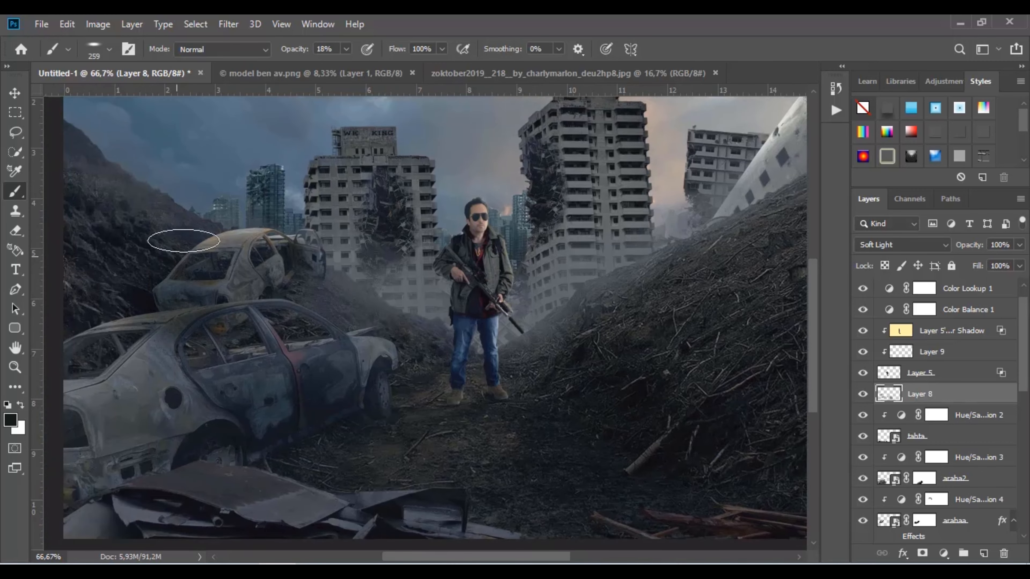
left_click_drag(161, 385, 284, 348)
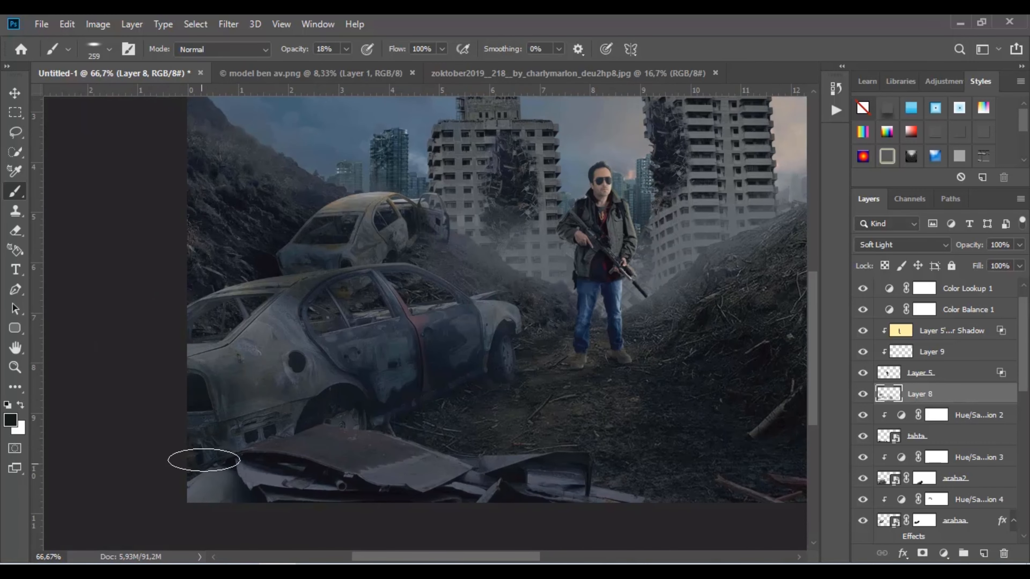
left_click_drag(364, 445, 418, 292)
left_click_drag(329, 325, 255, 362)
left_click_drag(468, 246, 314, 465)
Step: Darken the ground beside the man's boots and the debris slope below the plane wreck
scroll(518, 433, "up", 4)
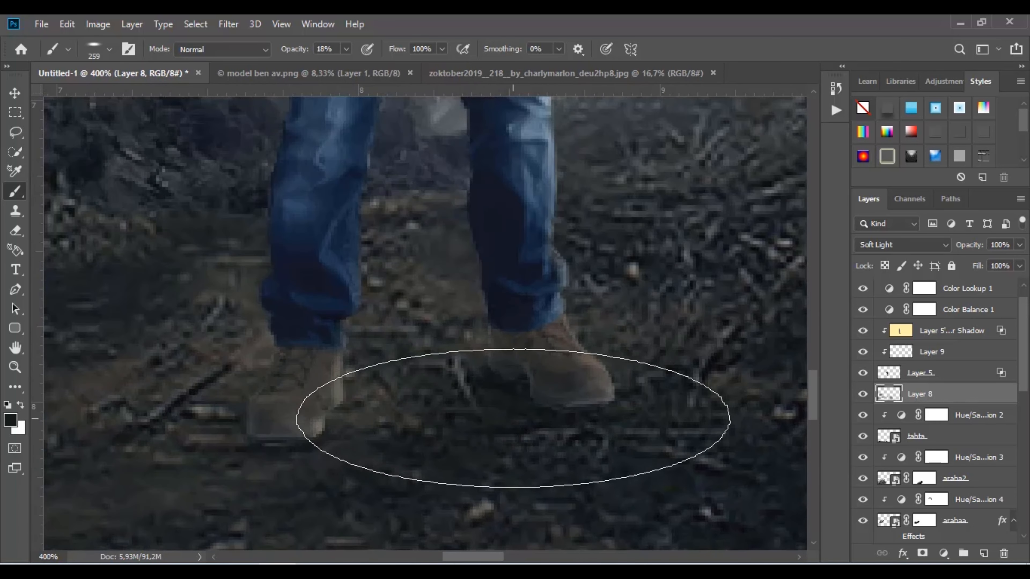
scroll(467, 343, "down", 4)
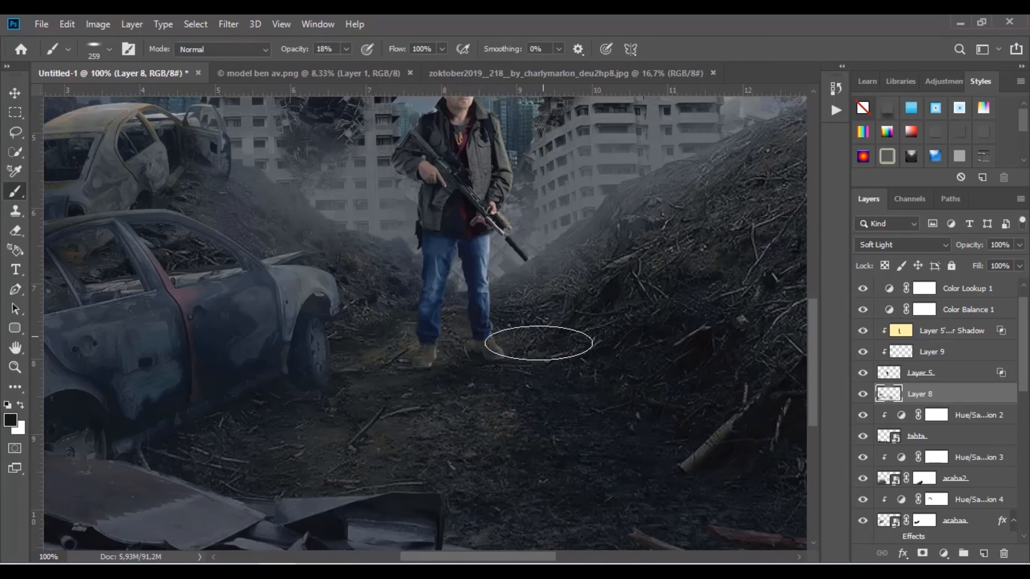
mouse_move(664, 300)
left_mouse_down()
mouse_move(508, 231)
mouse_move(512, 241)
left_mouse_up()
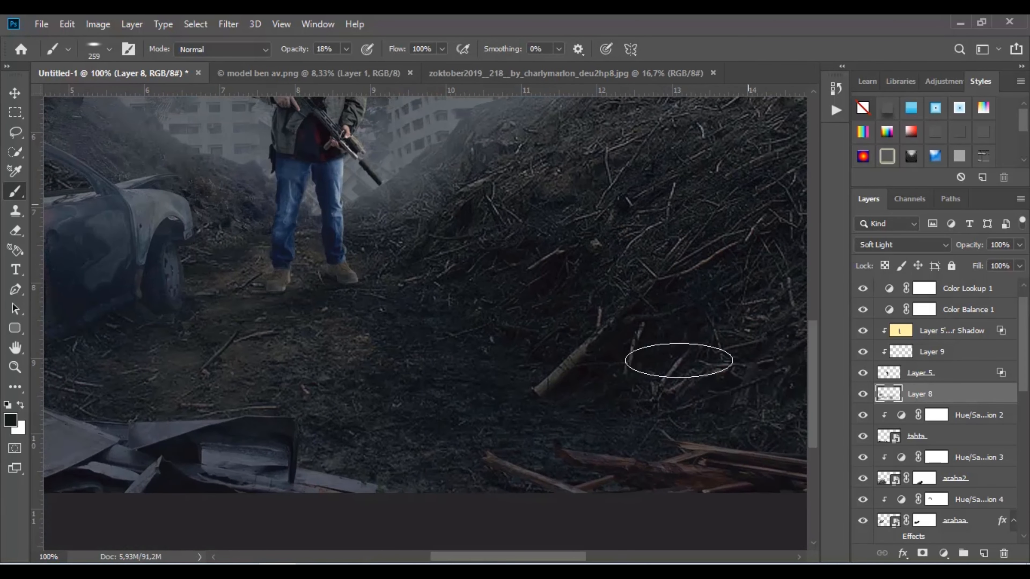
Step: Reduce the brush to 77 px and deepen the shadow on the ground around the man's boots
scroll(253, 308, "up", 3)
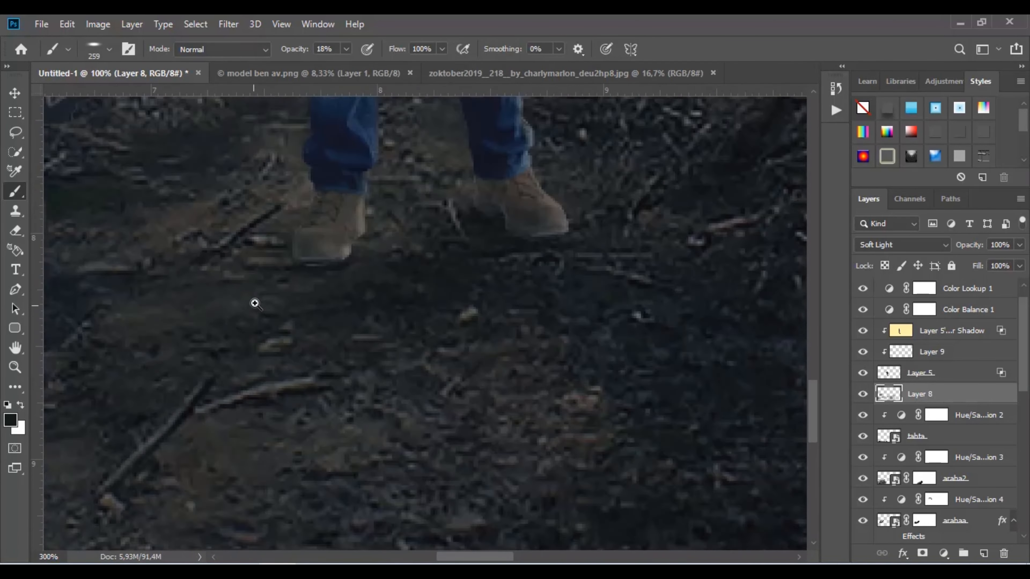
right_click(276, 280)
left_click_drag(407, 256, 398, 255)
left_click(270, 244)
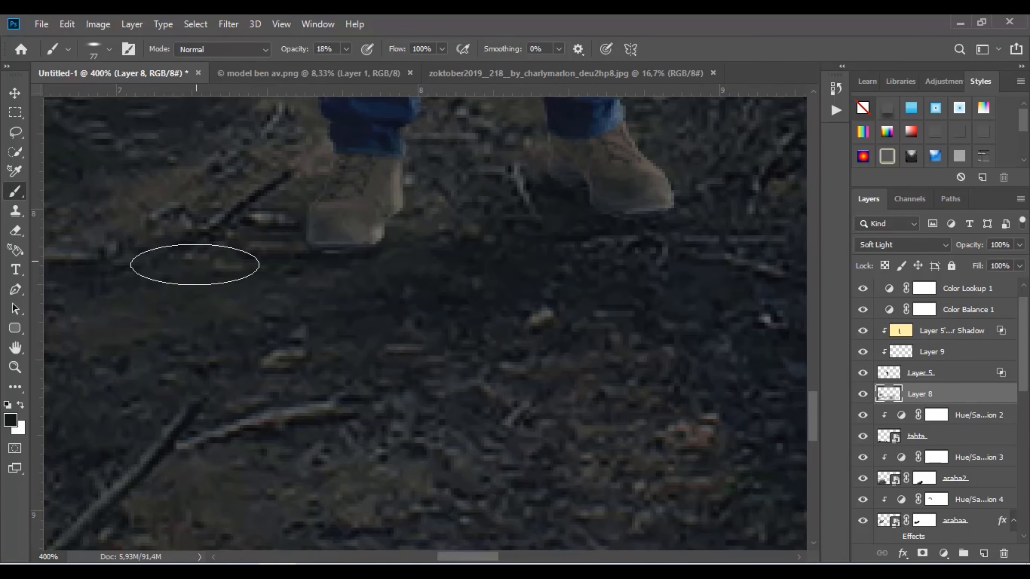
scroll(282, 258, "down", 6)
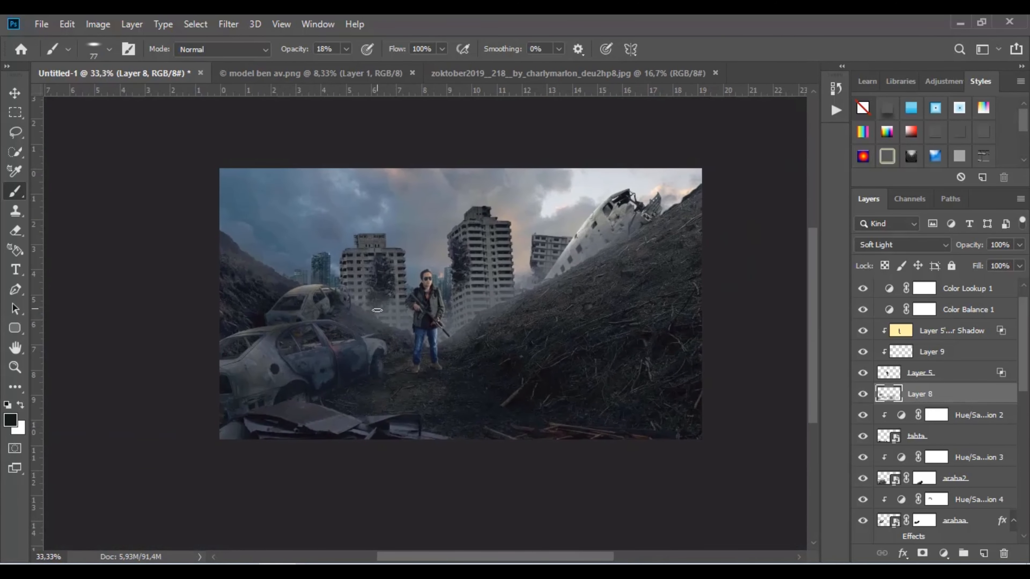
Step: Undo the trial merge of the visible layers and stamp them into a new layer above Color Lookup 1
scroll(971, 325, "up", 1)
left_click(971, 309)
key("ctrl+shift+e")
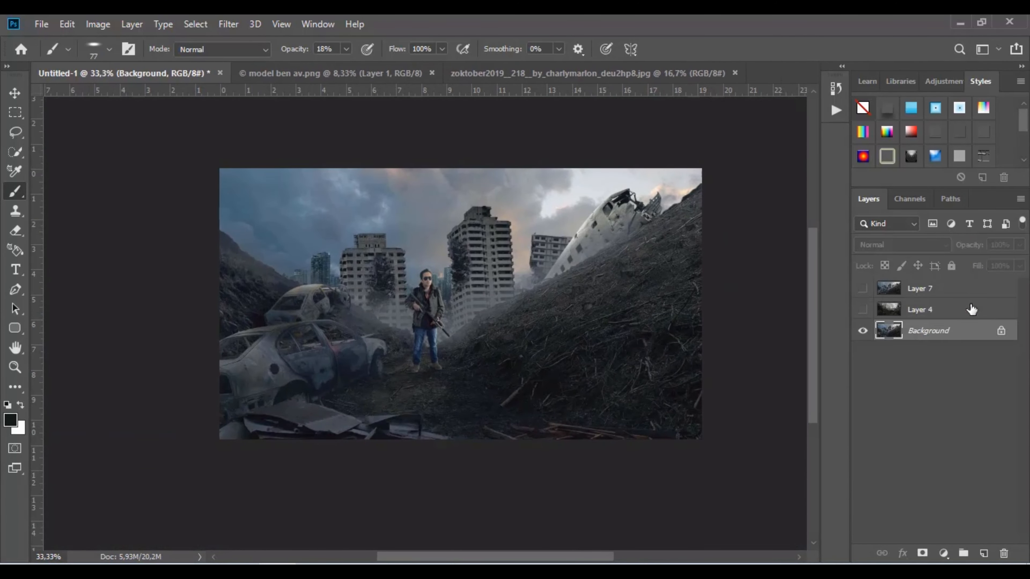
key("ctrl+z")
key("ctrl+shift+alt+e")
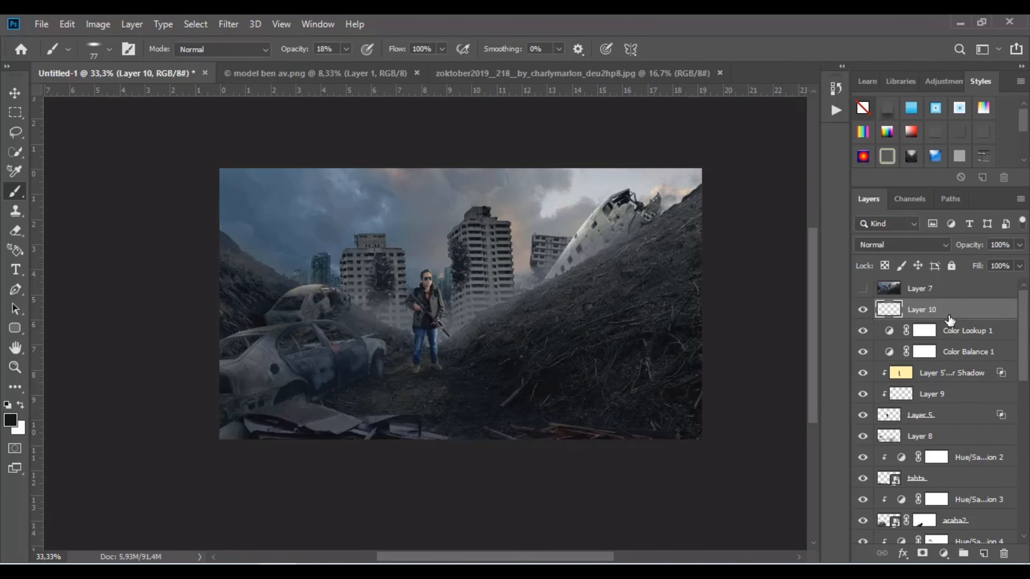
Step: In the Camera Raw filter, set Temperature to +2, Contrast to +36, Shadows to -10 and Blacks to +9
left_click(228, 24)
left_click(272, 115)
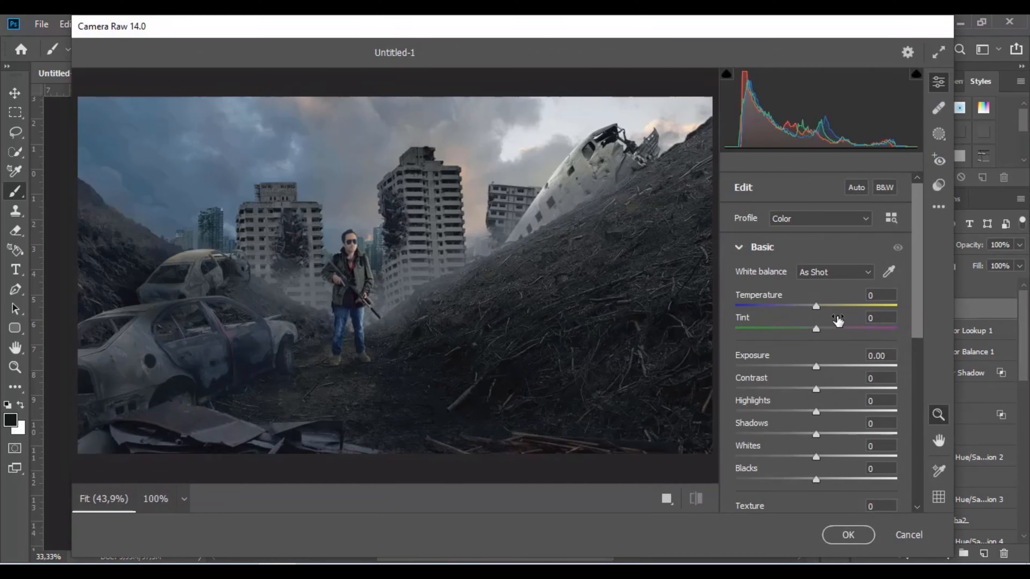
mouse_move(819, 306)
left_mouse_down()
mouse_move(831, 304)
mouse_move(817, 308)
left_mouse_up()
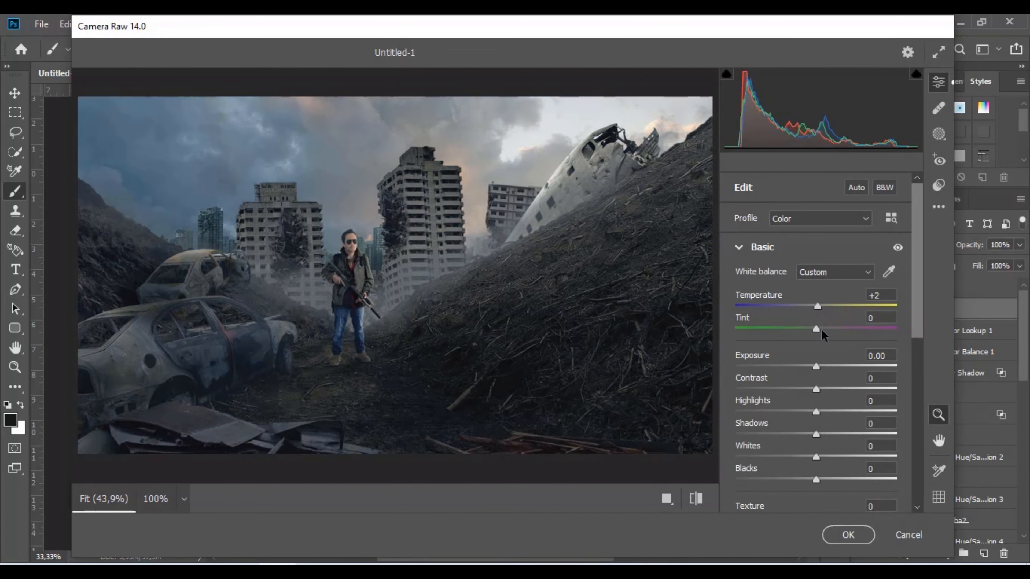
left_click_drag(816, 389, 846, 388)
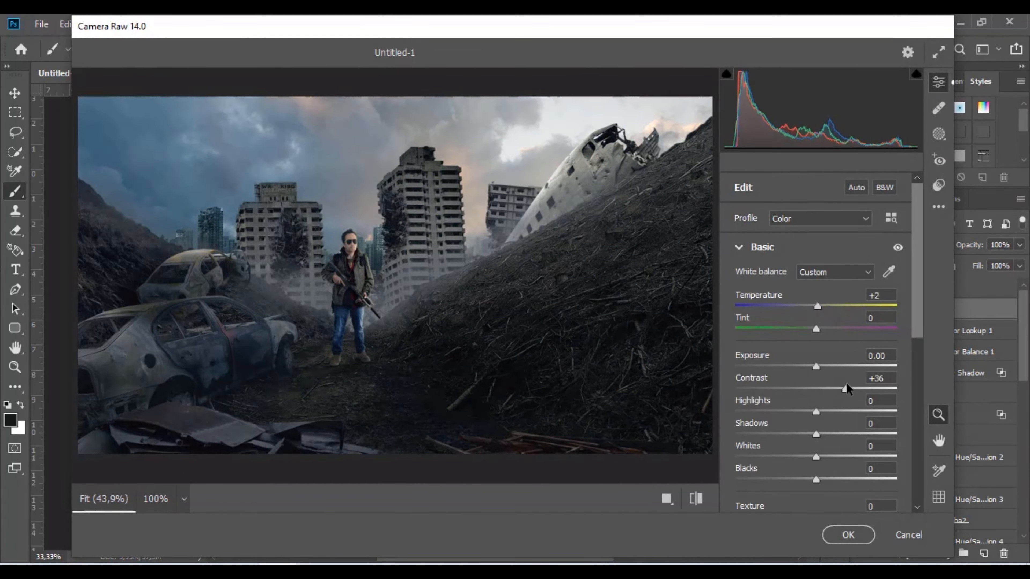
mouse_move(816, 434)
left_mouse_down()
mouse_move(838, 434)
mouse_move(811, 444)
left_mouse_up()
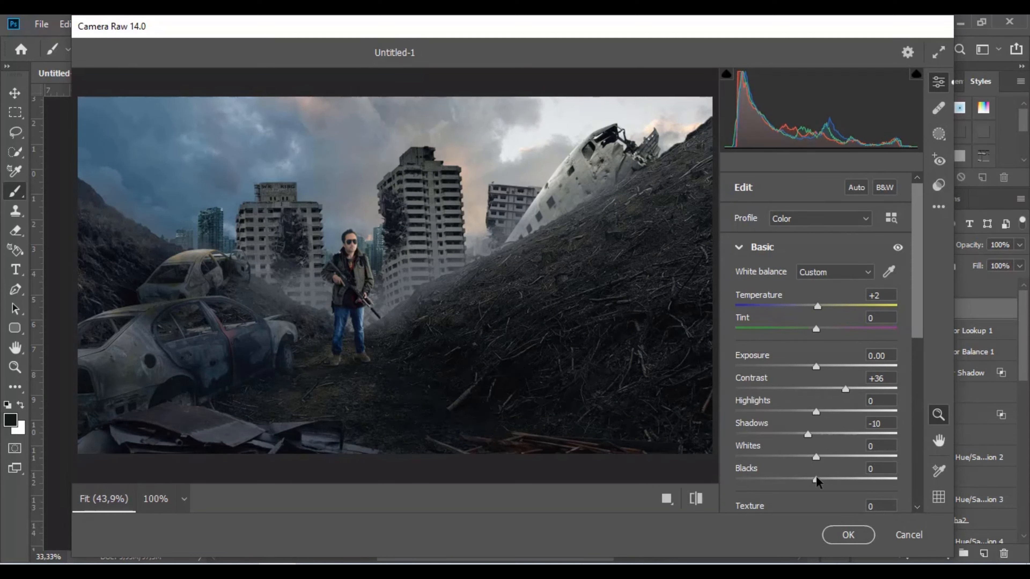
mouse_move(816, 482)
left_mouse_down()
mouse_move(837, 482)
mouse_move(824, 482)
left_mouse_up()
Step: Set Texture to +36 and Dehaze to +17
scroll(811, 468, "down", 3)
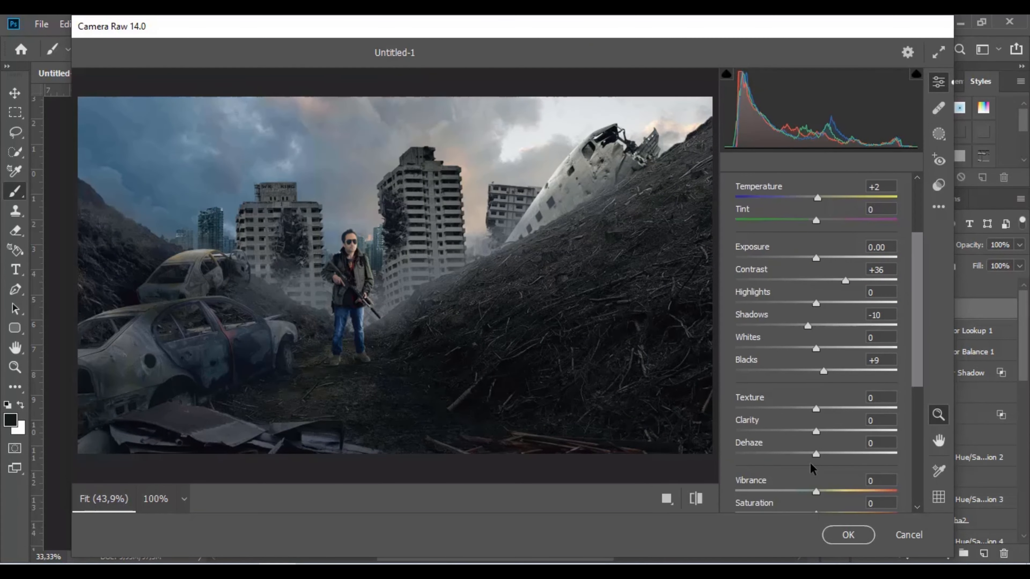
left_click_drag(841, 407, 869, 404)
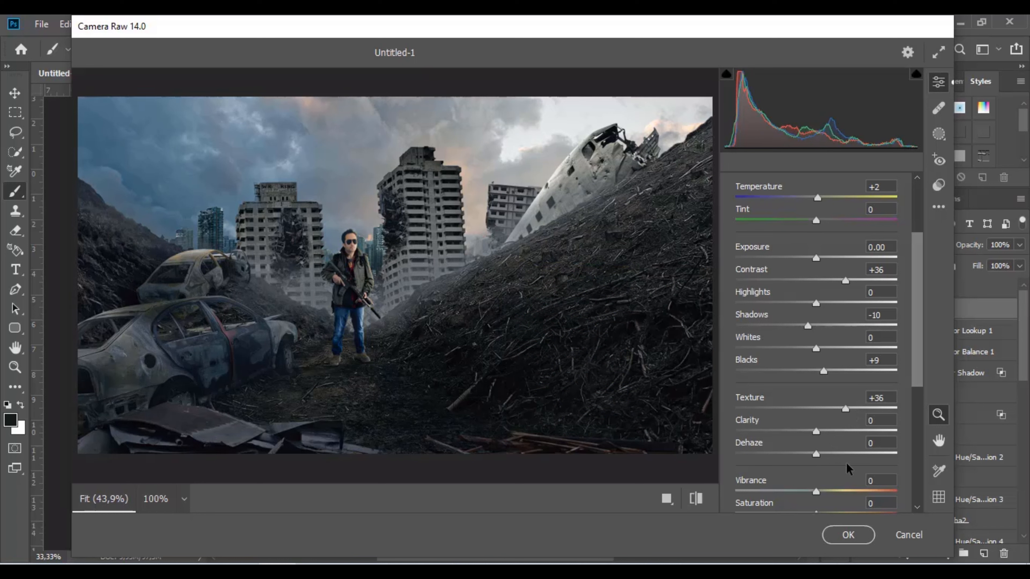
mouse_move(822, 457)
left_mouse_down()
mouse_move(848, 455)
mouse_move(831, 461)
left_mouse_up()
scroll(835, 471, "down", 2)
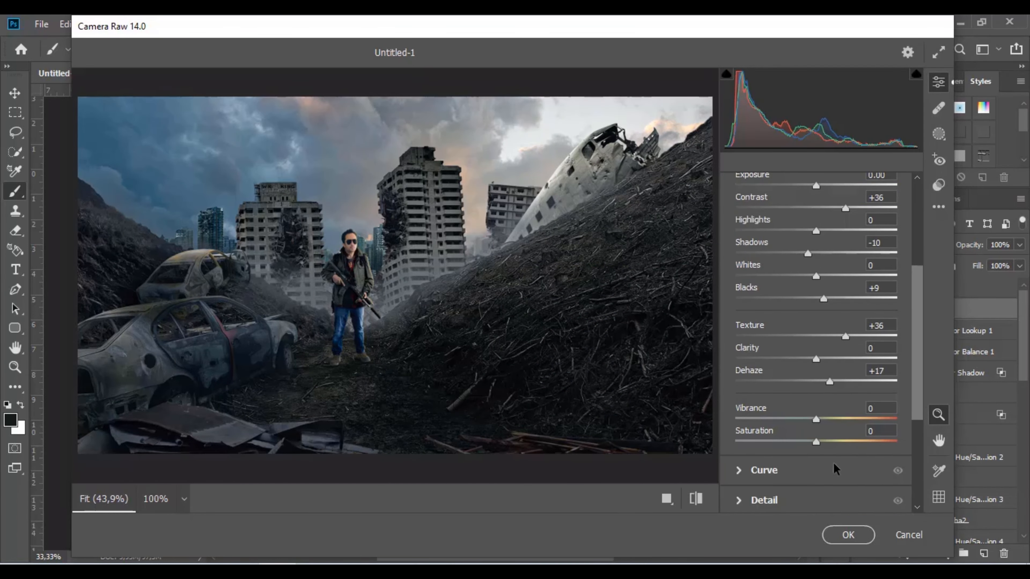
Step: Increase the Vibrance, add the Sharpening - Light preset and apply the Camera Raw filter to Layer 10
mouse_move(819, 422)
left_mouse_down()
mouse_move(852, 420)
mouse_move(836, 420)
left_mouse_up()
left_click(939, 186)
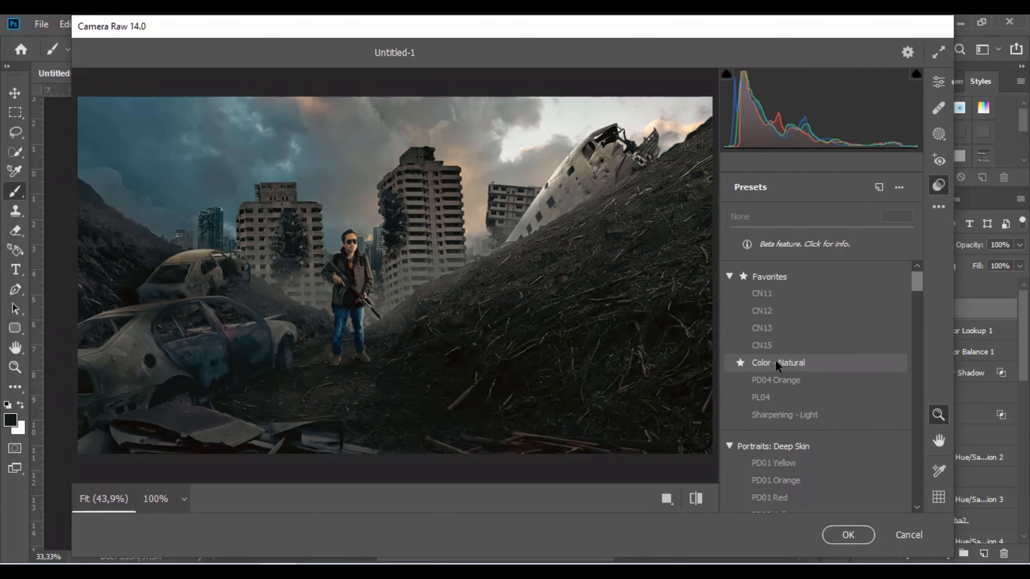
left_click(779, 418)
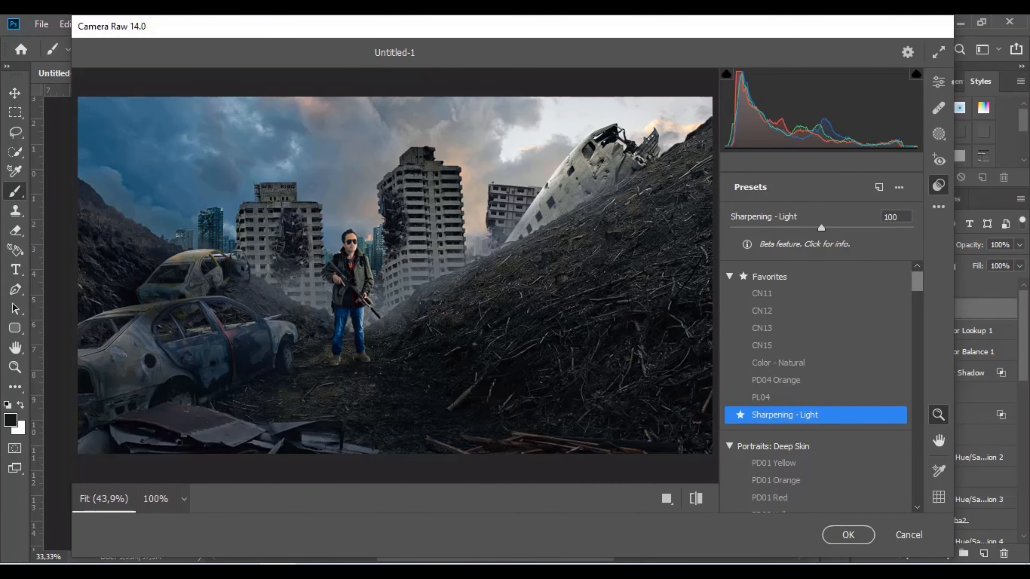
left_click(850, 534)
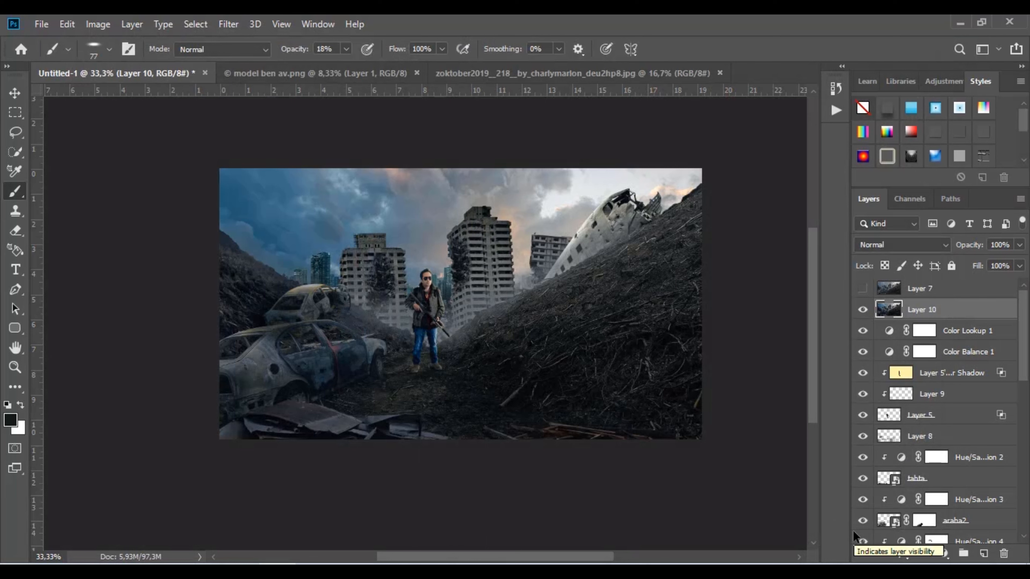
Step: Add a new empty layer above Layer 10 and enlarge the shadow brush to 158 px
left_click(984, 554)
right_click(290, 218)
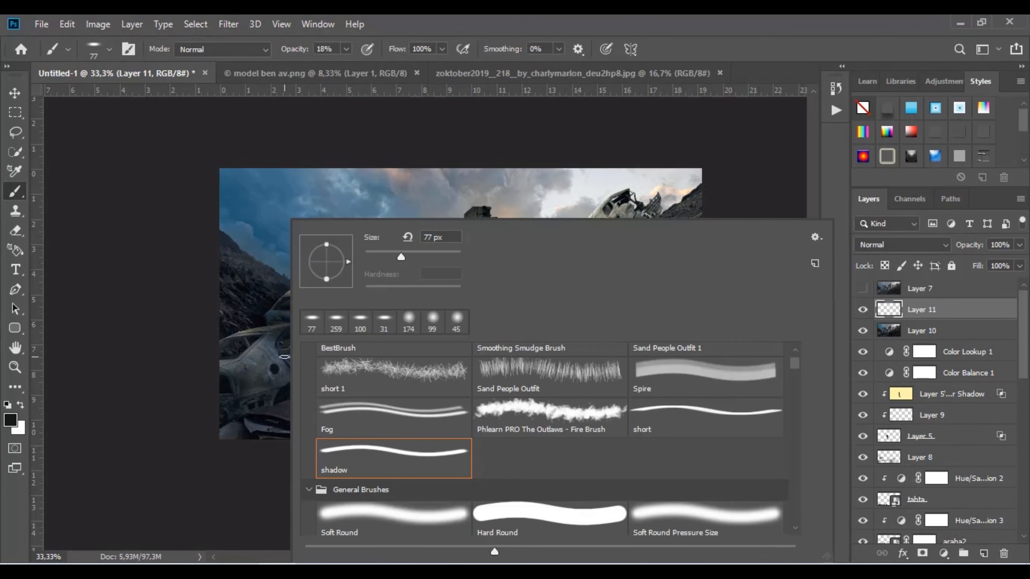
left_click_drag(400, 256, 426, 255)
left_click(263, 342)
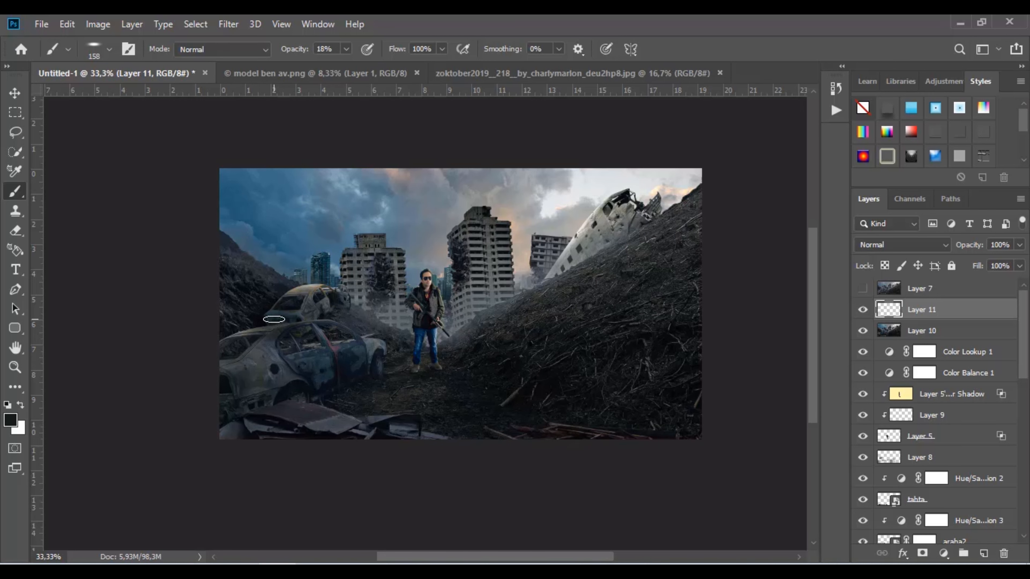
Step: Add a Color Balance adjustment above Layer 11 with midtones Cyan/Red at -8 and highlights Yellow/Blue at about -18
left_click(944, 554)
left_click(955, 420)
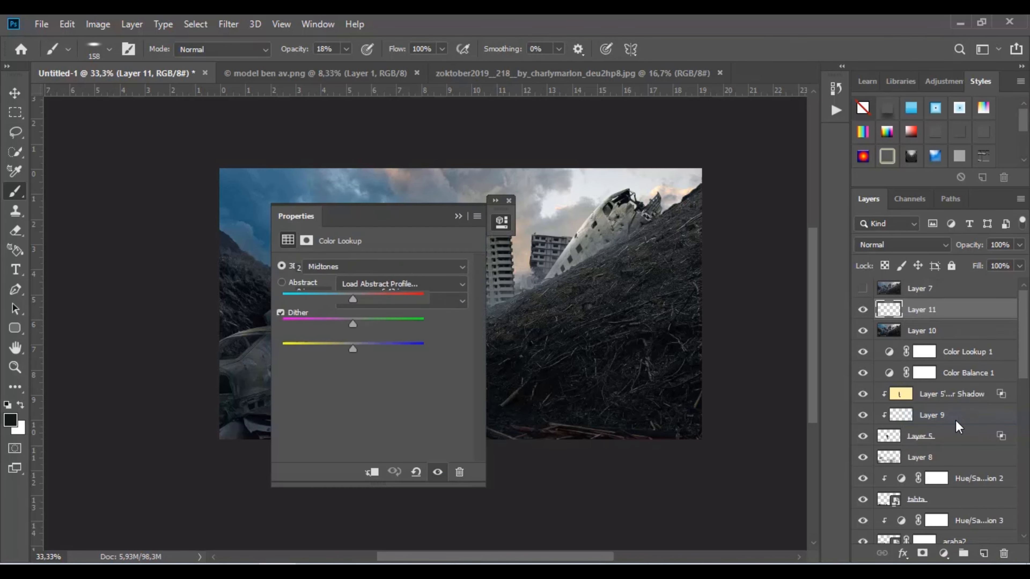
left_click_drag(420, 228, 790, 245)
left_click_drag(722, 326, 716, 324)
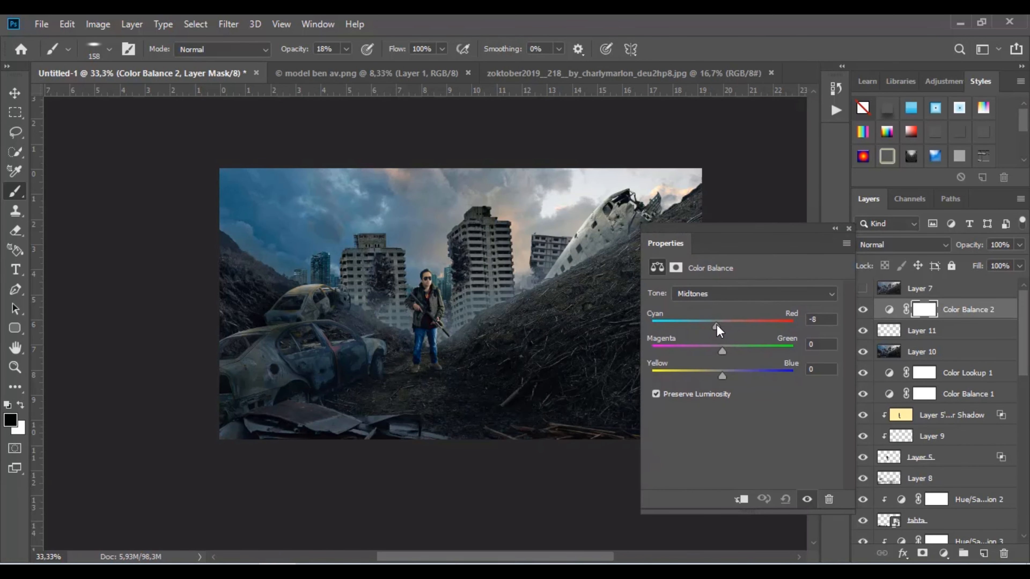
left_click(759, 295)
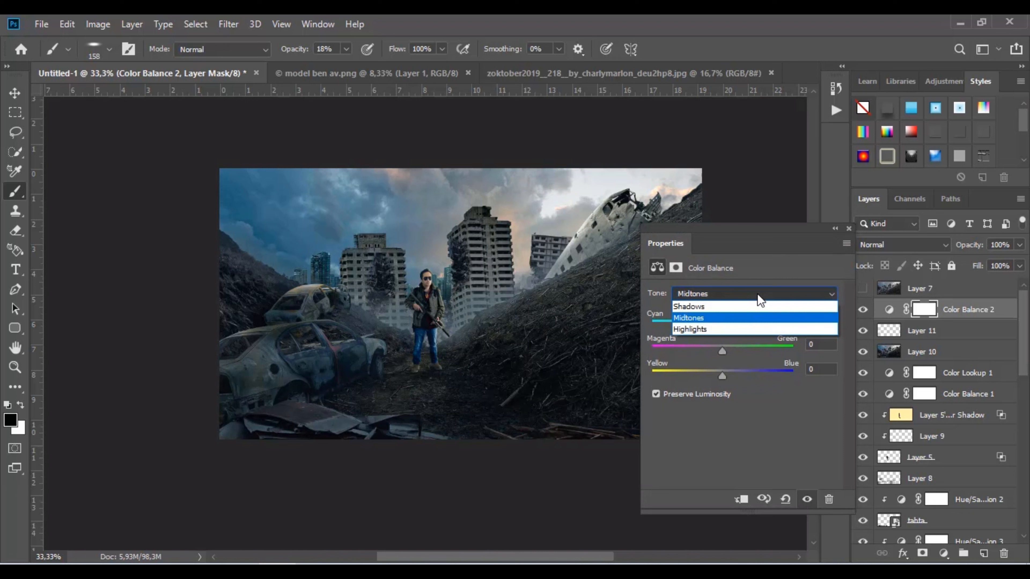
left_click(742, 324)
left_click_drag(722, 375, 712, 375)
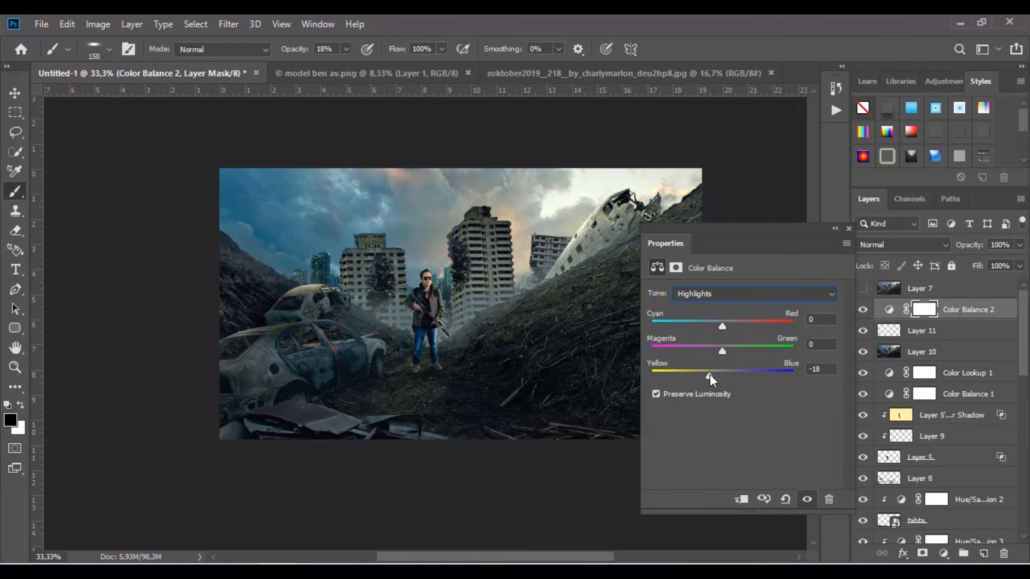
Step: Fine-tune the Yellow/Blue and Cyan/Red balance of the midtones in Color Balance 2
left_click(735, 295)
left_click(730, 319)
left_click_drag(717, 374, 728, 375)
left_click_drag(718, 325, 721, 324)
left_click(835, 229)
Step: Add a Color Lookup adjustment above Color Balance 2 using the Crisp_Warm.look 3DLUT file
left_click(944, 554)
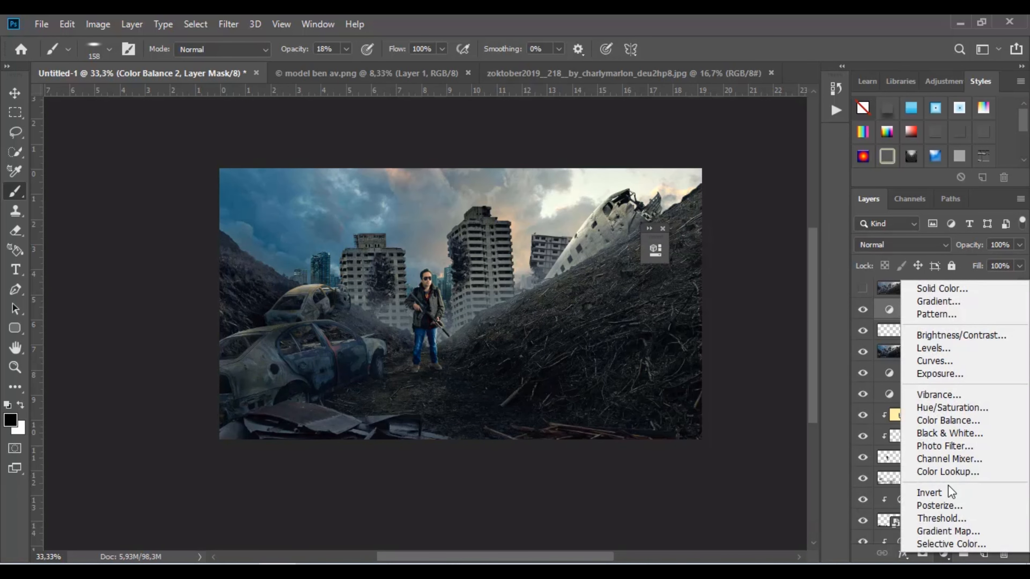
left_click(949, 472)
left_click(559, 294)
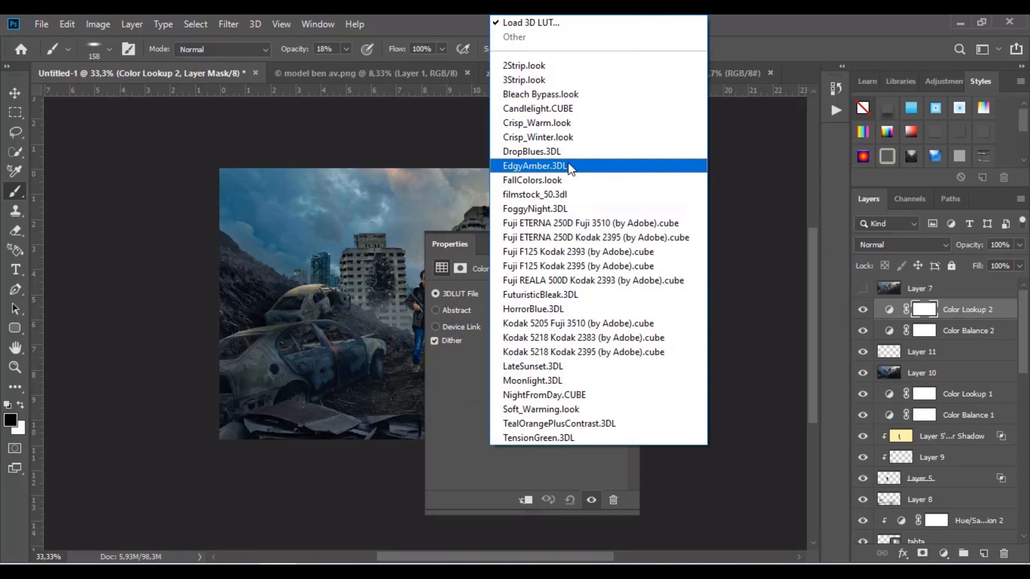
left_click(572, 124)
left_click_drag(539, 245, 707, 228)
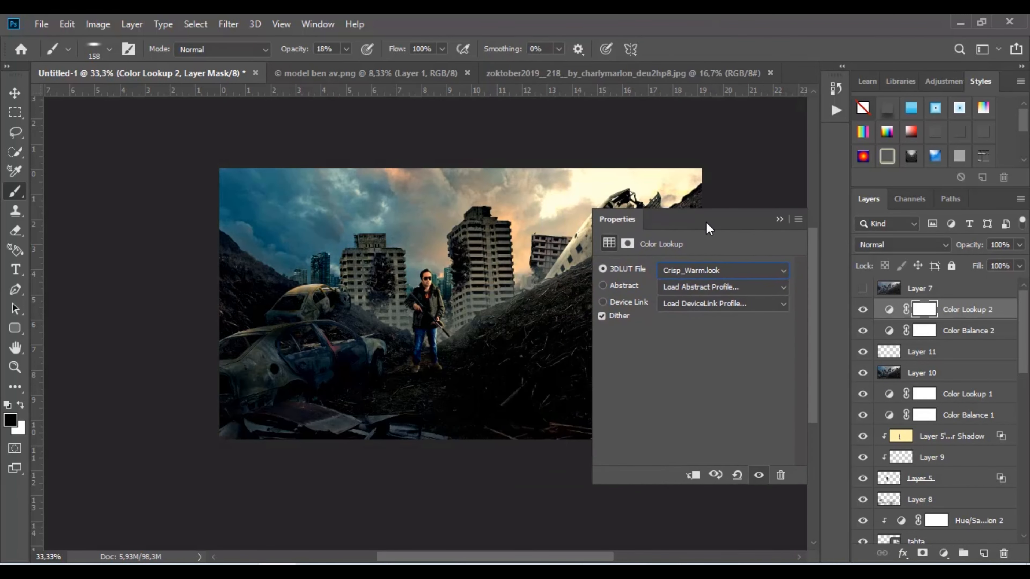
Step: Try the Soft_Warming, TensionGreen and Crisp_Winter looks on Color Lookup 2 and return to Crisp_Warm.look
left_click(722, 270)
left_click(706, 409)
left_click(702, 273)
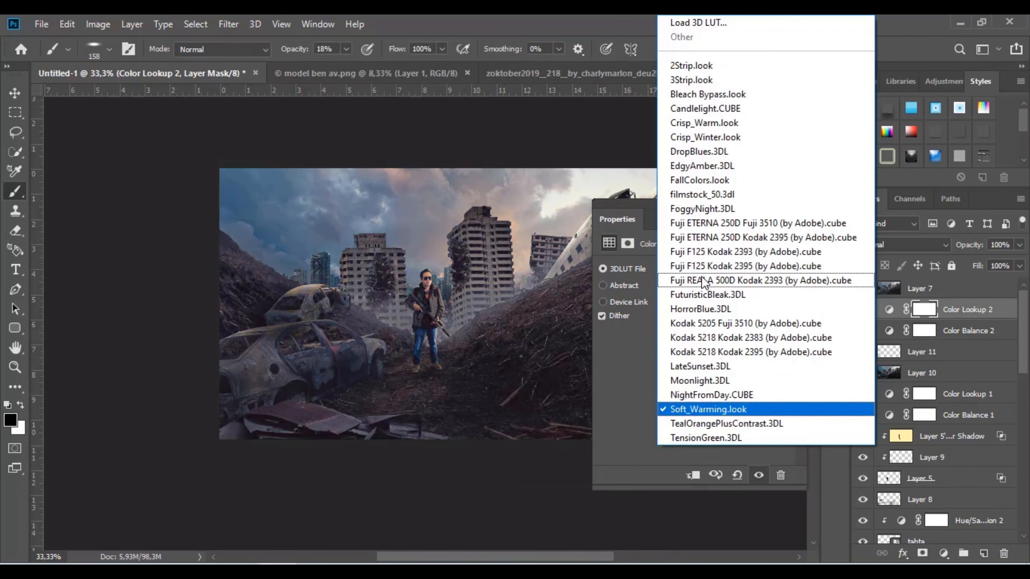
left_click(713, 437)
left_click(721, 269)
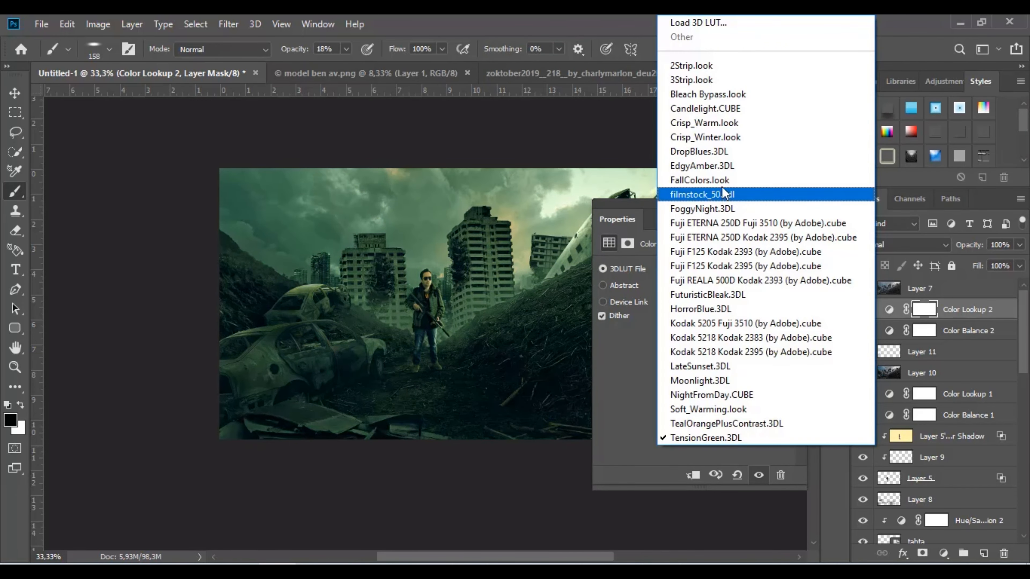
left_click(716, 138)
left_click(704, 270)
left_click(746, 124)
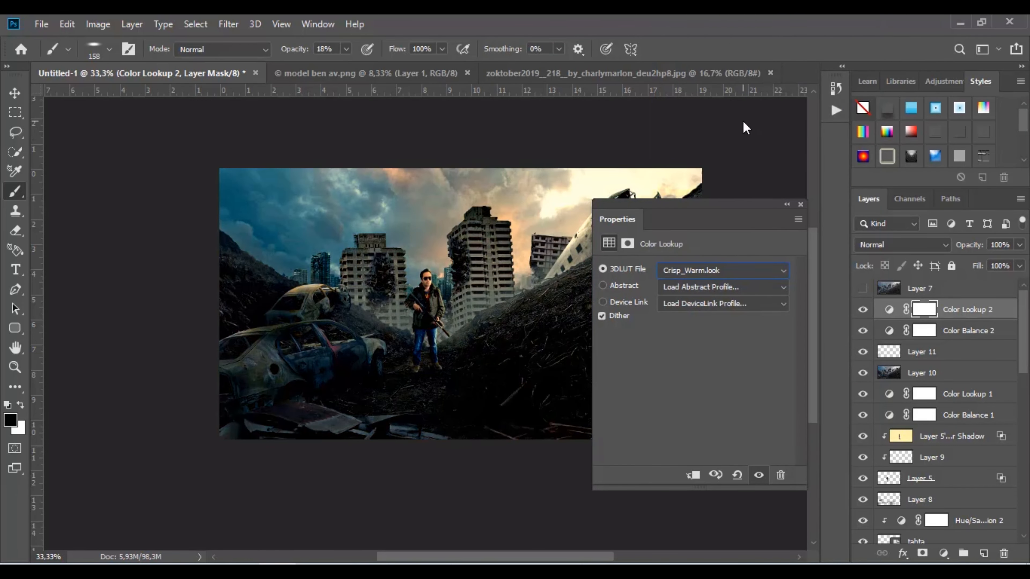
left_click(786, 205)
left_click(615, 204)
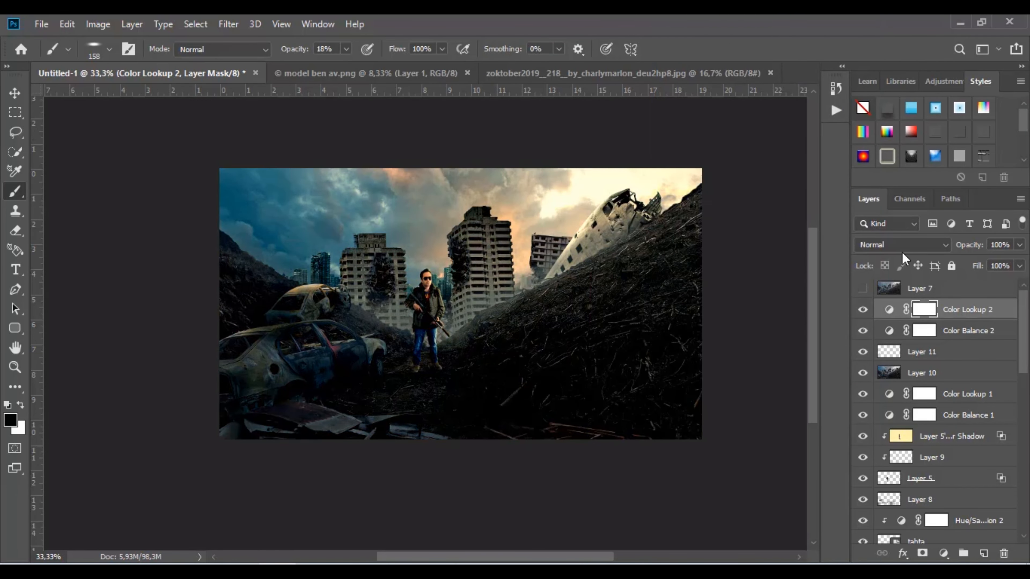
Step: Try the Hue blend mode on Color Lookup 2, settle on Soft Light at 7% opacity and compare with the layer hidden
left_click(903, 244)
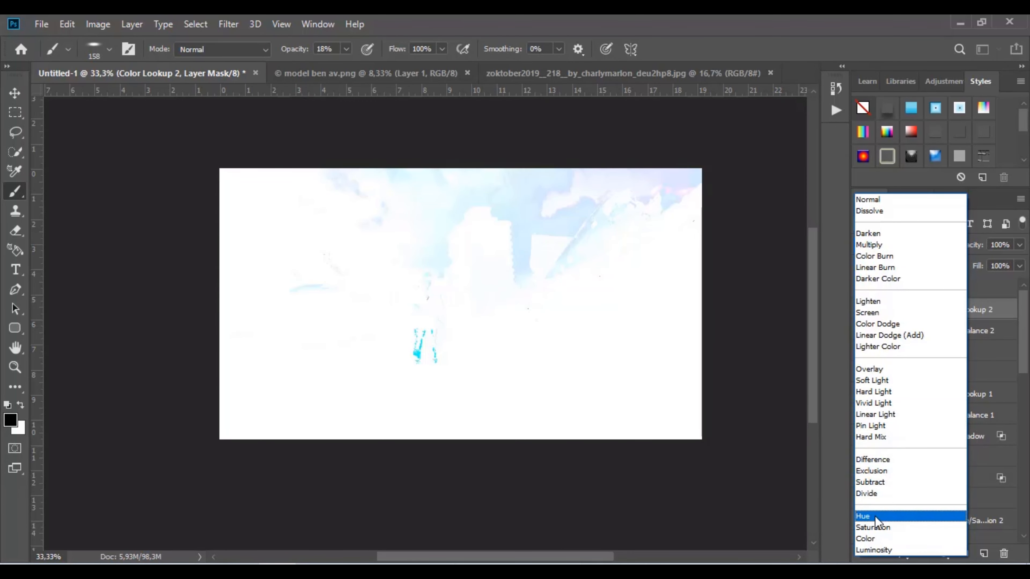
left_click(874, 517)
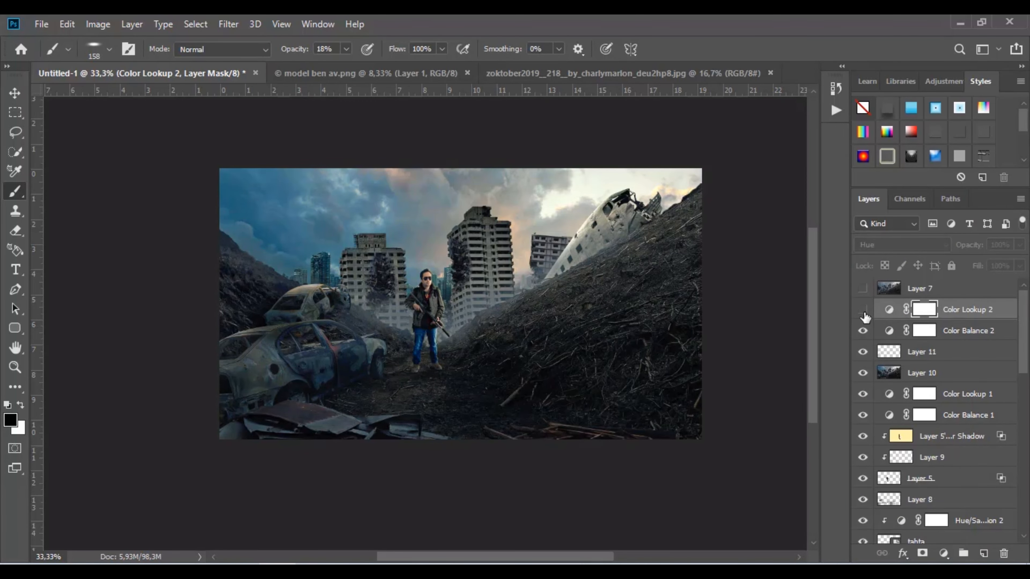
left_click(903, 244)
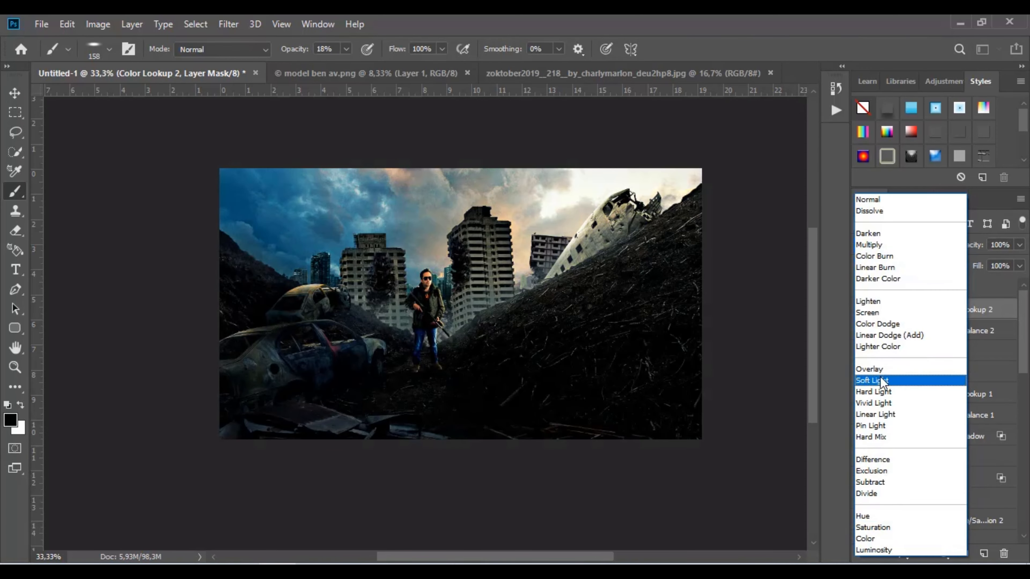
left_click(876, 380)
left_click(1019, 245)
left_click_drag(1008, 262, 951, 263)
left_click(863, 310)
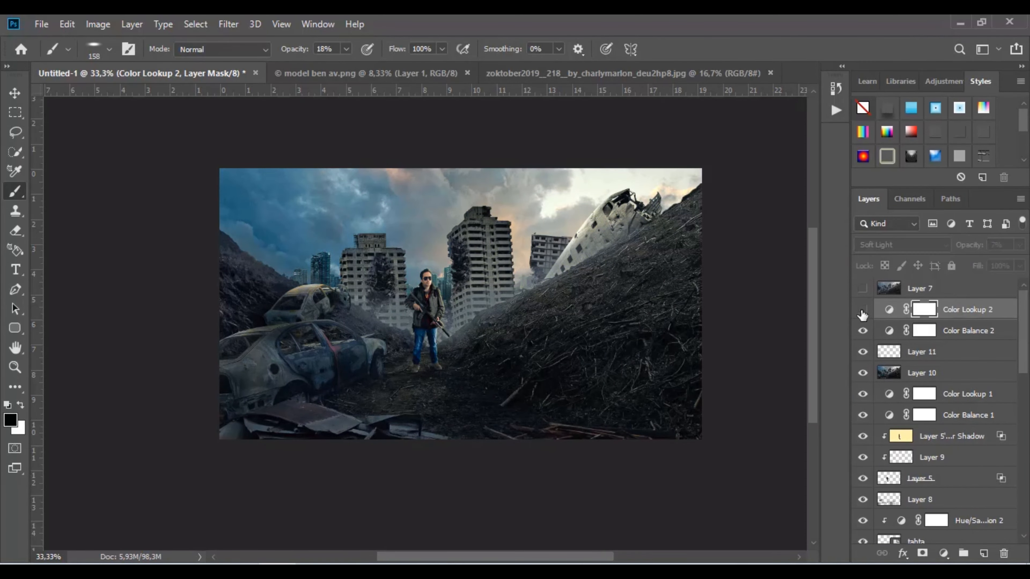
left_click(862, 310)
left_click(863, 310)
left_click(863, 311)
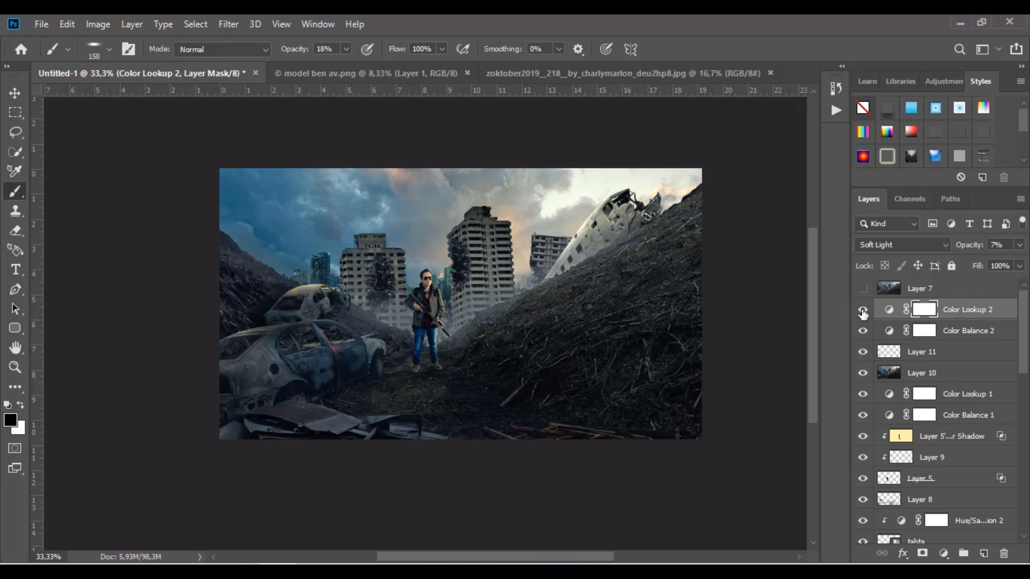
Step: Add a Photo Filter adjustment above Color Lookup 2 and try the Cooling Filter (80) and Violet filters
left_click(943, 556)
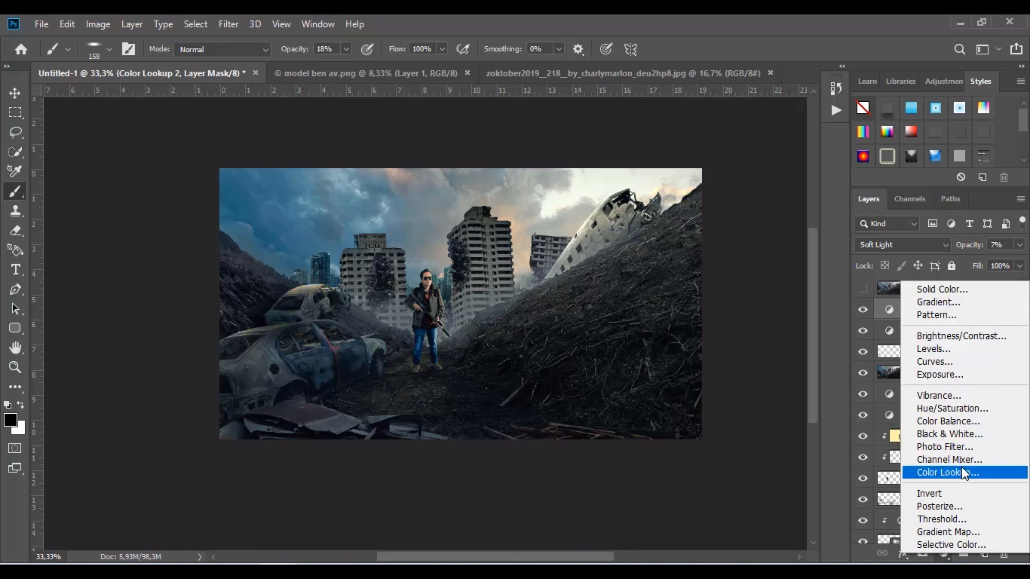
left_click(968, 446)
left_click_drag(507, 219, 693, 200)
left_click(685, 249)
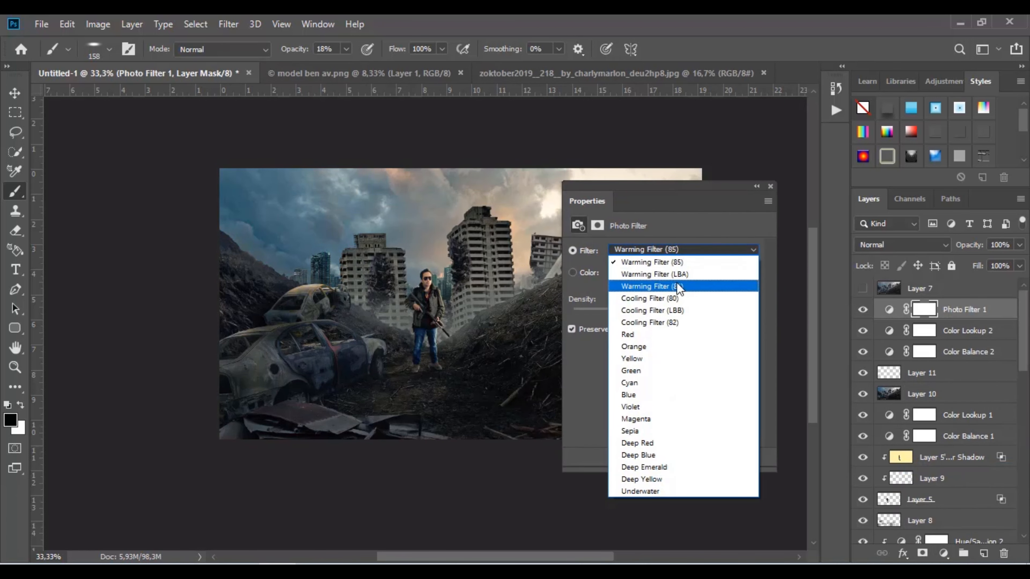
left_click(676, 300)
left_click(690, 251)
left_click(668, 407)
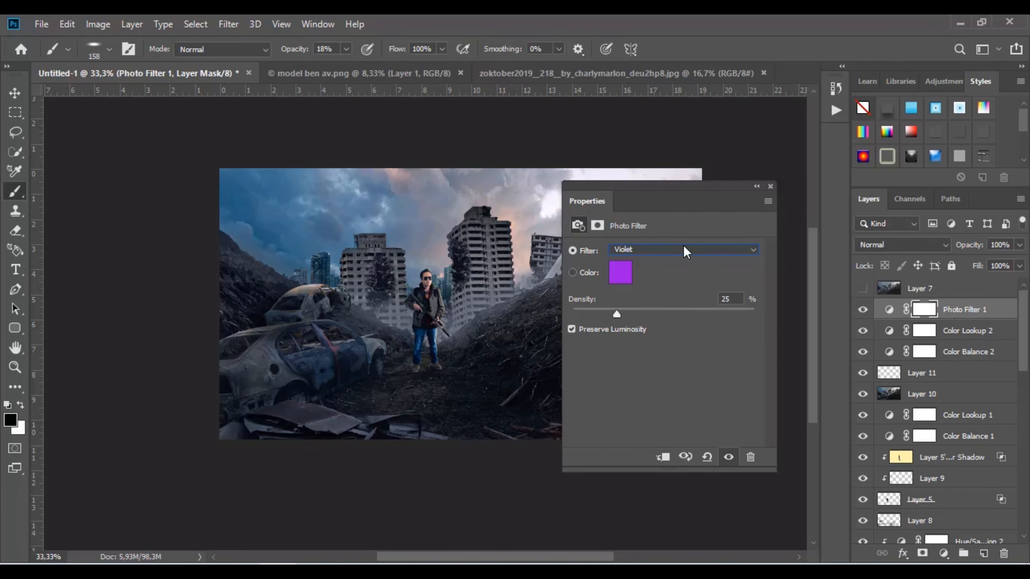
Step: Set the Photo Filter to Warming Filter (81) and compare the image with and without it
left_click(684, 247)
left_click(679, 273)
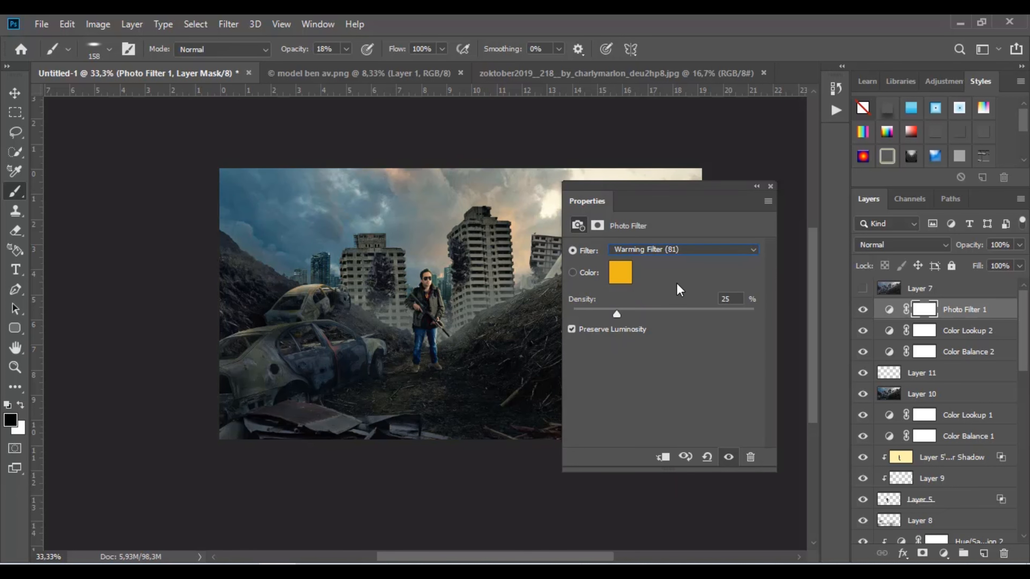
left_click(757, 186)
left_click(863, 310)
left_click(863, 310)
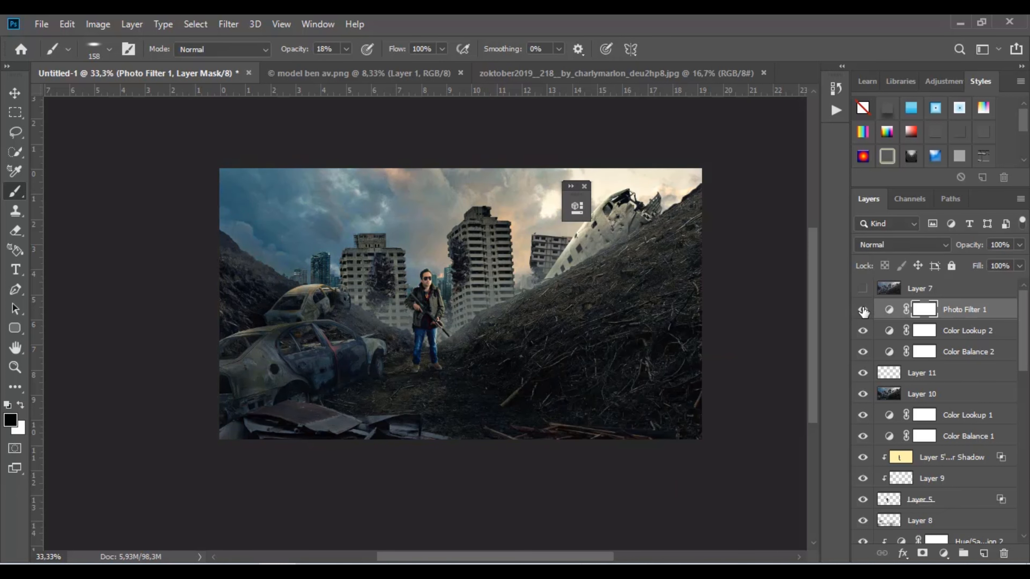
left_click(585, 186)
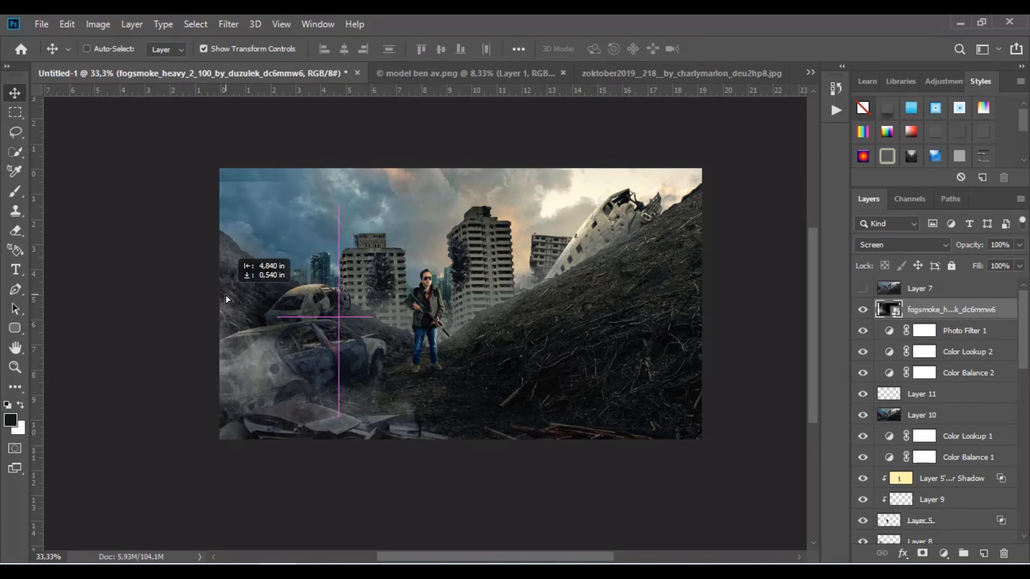
Step: Scale the fogsmoke overlay to 101.96%, rotate it 37.40° and position it over the wrecked cars
left_click_drag(226, 296, 225, 279)
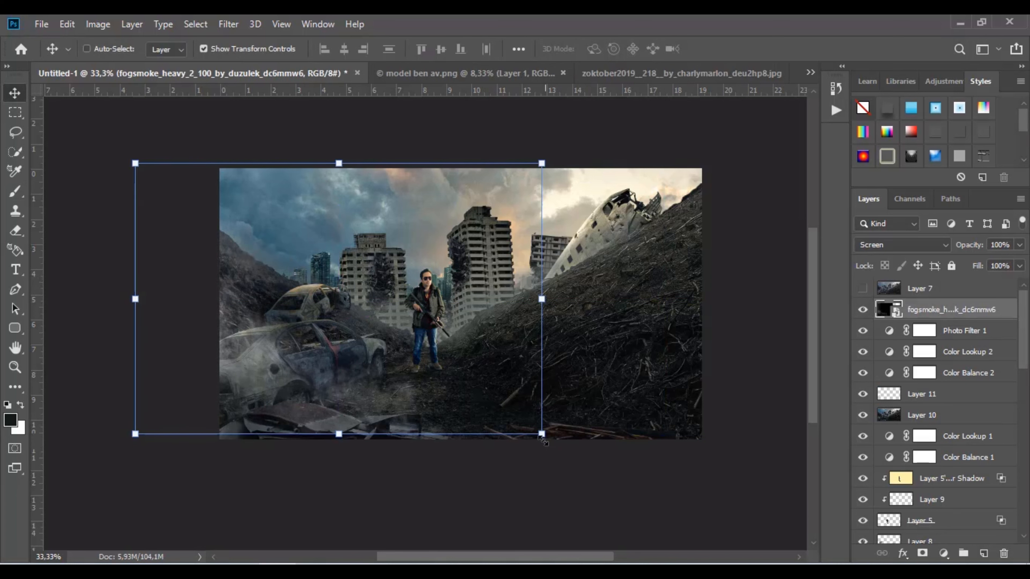
left_click_drag(543, 430, 633, 488)
left_click_drag(422, 362, 387, 388)
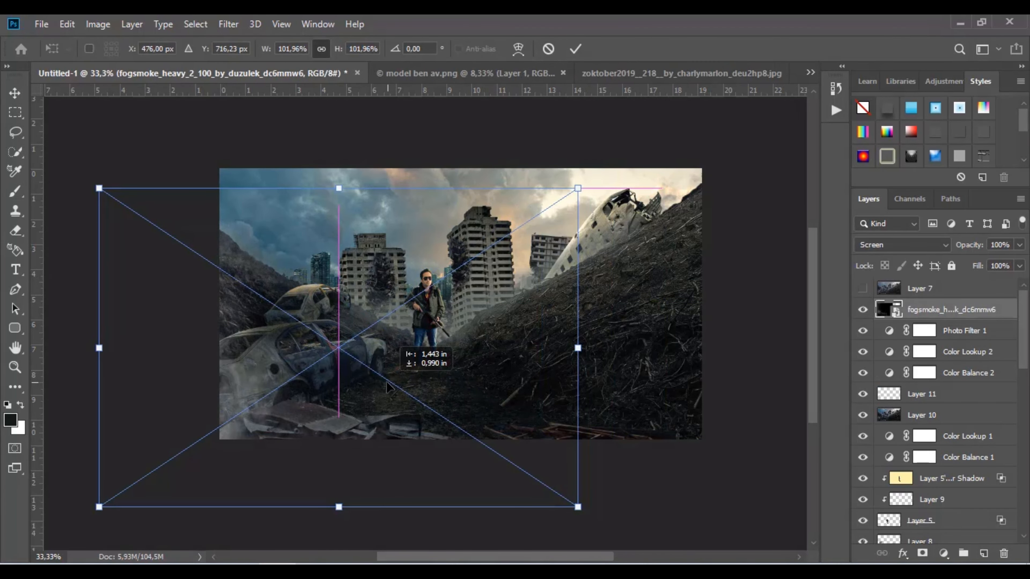
left_click_drag(580, 502, 383, 480)
left_click_drag(412, 410, 409, 399)
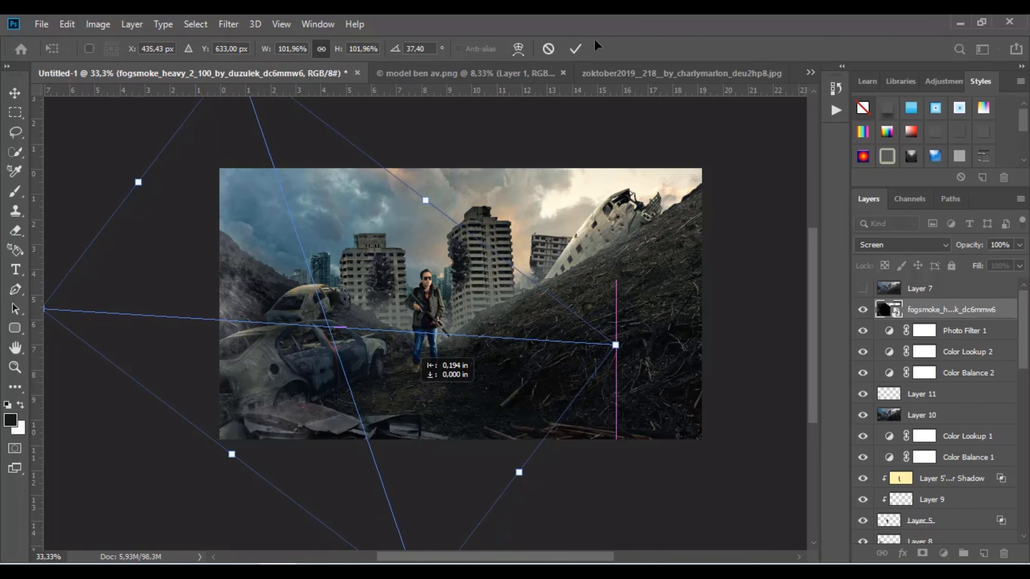
left_click(577, 49)
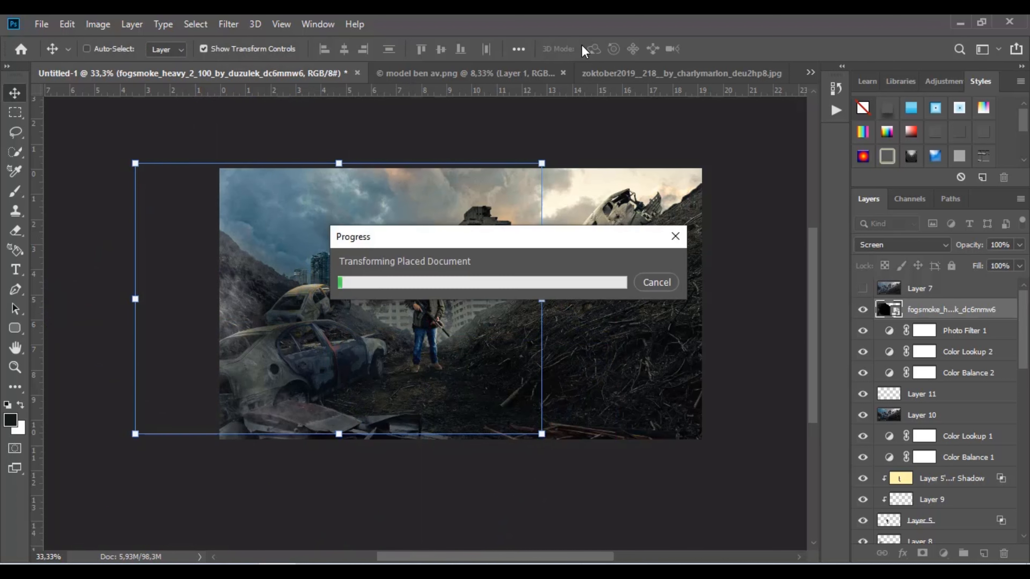
Step: Move the fogsmoke layer between Color Balance 2 and Layer 11, duplicate it and hide the copy
left_click_drag(930, 318, 934, 375)
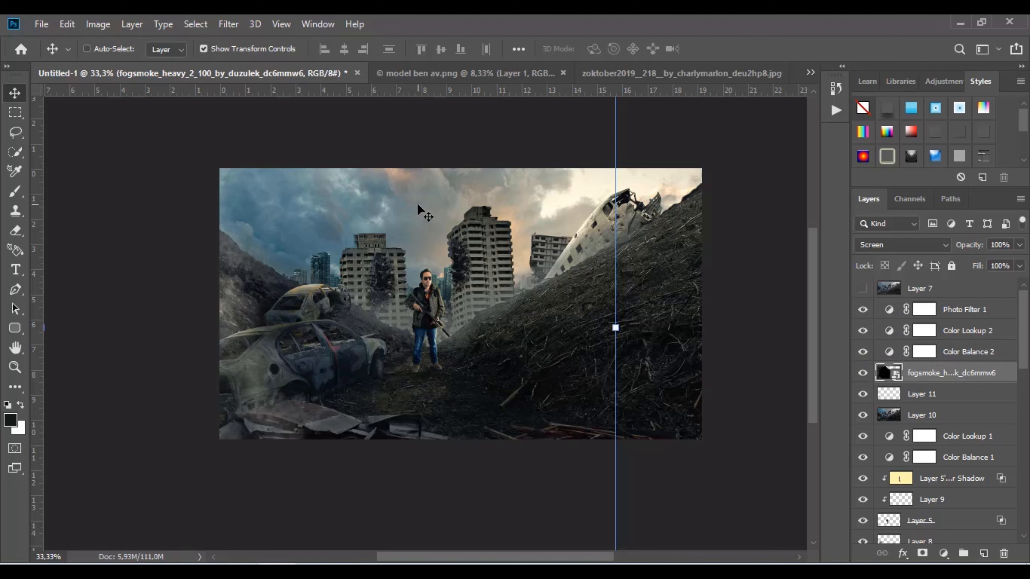
left_click_drag(940, 373, 968, 499)
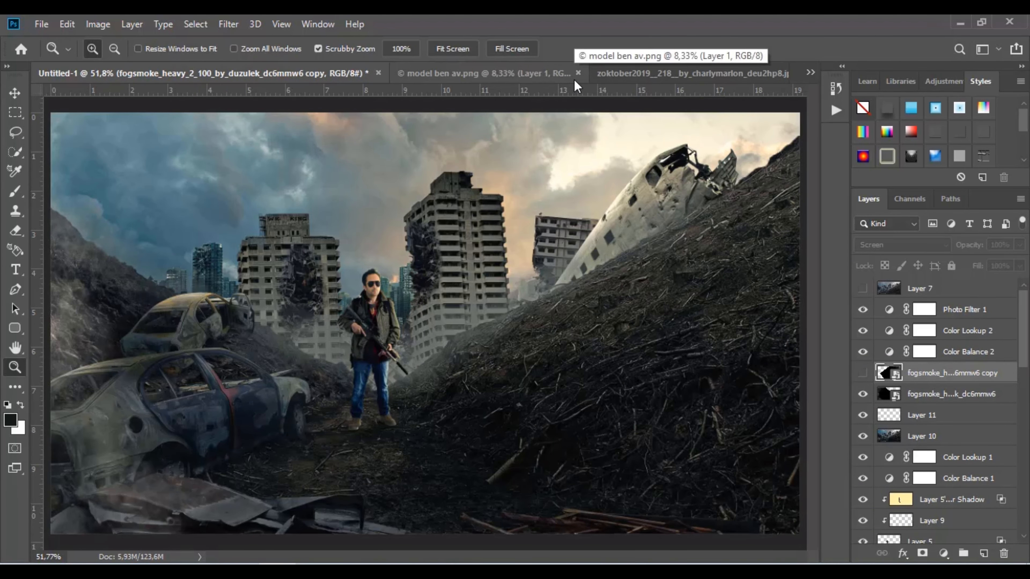
left_click(382, 304)
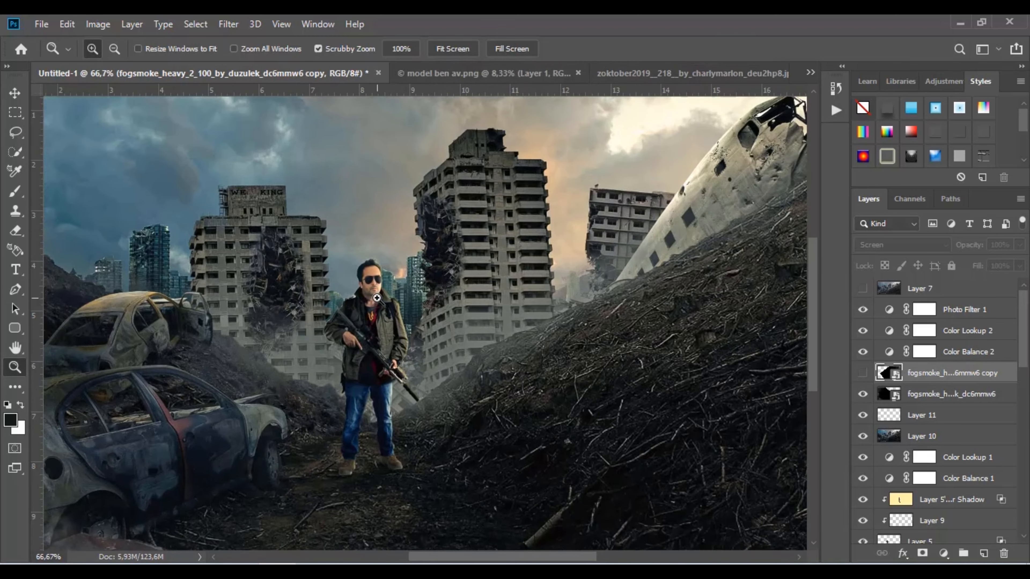
left_click(382, 304)
left_click(377, 299, "alt")
left_click(377, 299, "alt")
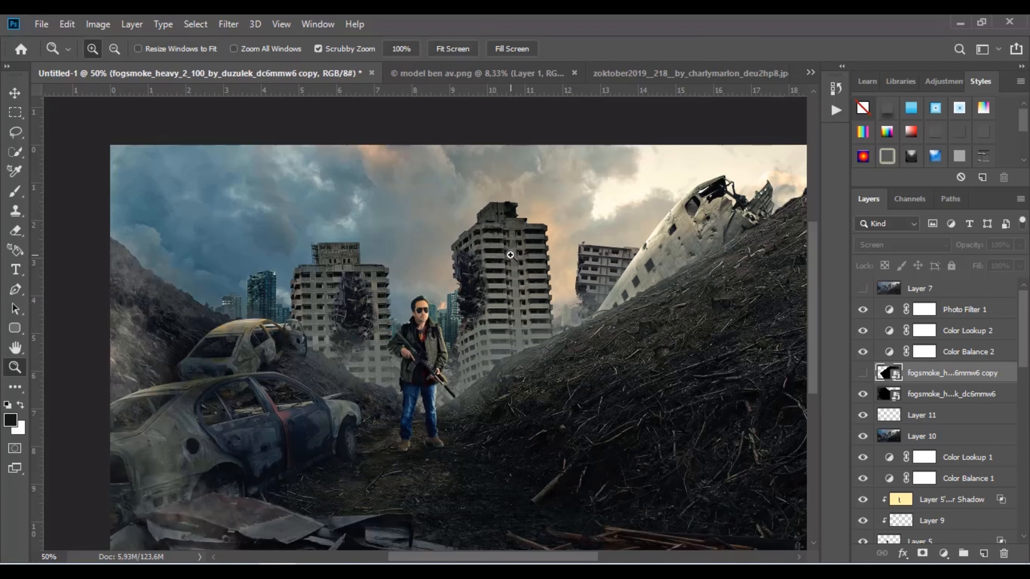
Step: Add a new layer above the fogsmoke copy and paint sampled warm sky color at 18% opacity beside the central tower's right edge
scroll(510, 254, "down", 2)
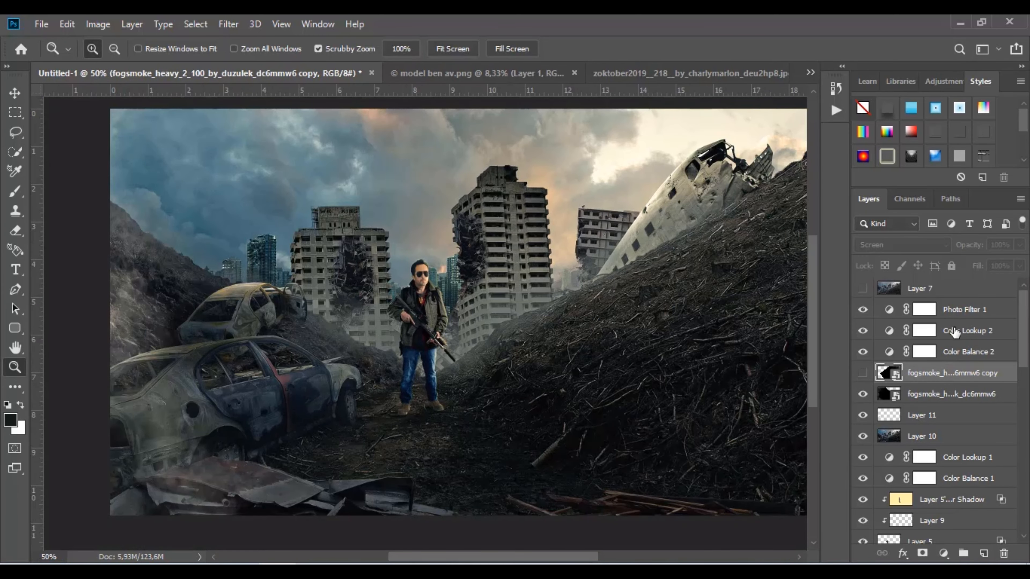
left_click(984, 553)
left_click(602, 230)
left_click(602, 229)
left_click(550, 231)
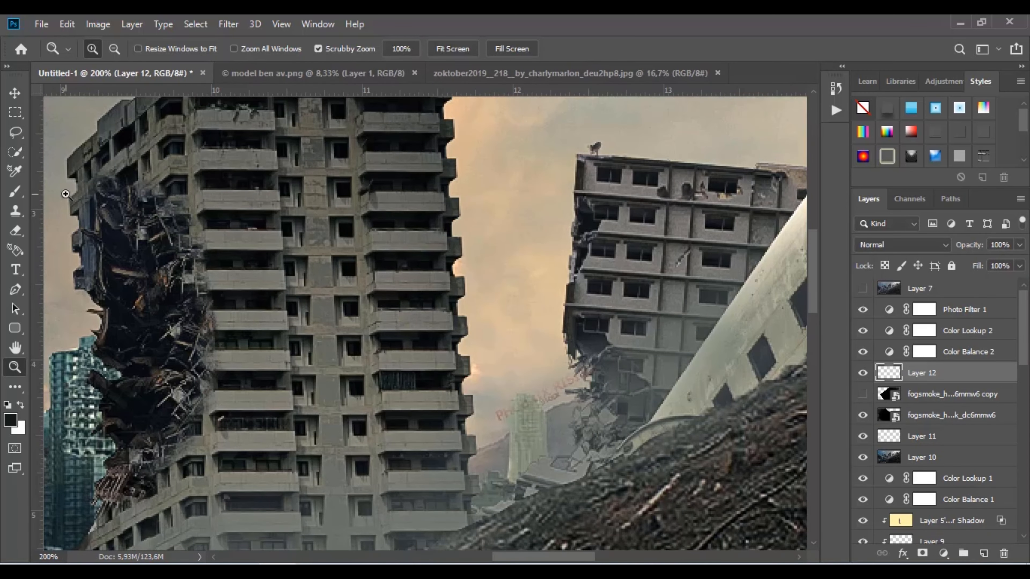
key("b")
left_click(512, 255, "alt")
right_click(527, 260)
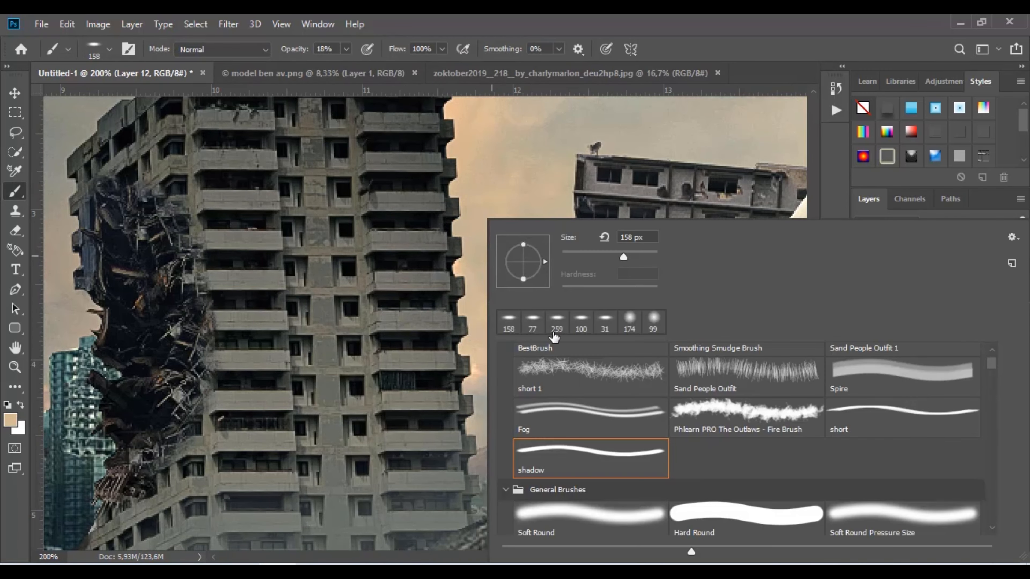
left_click(487, 209)
left_click_drag(487, 209, 490, 349)
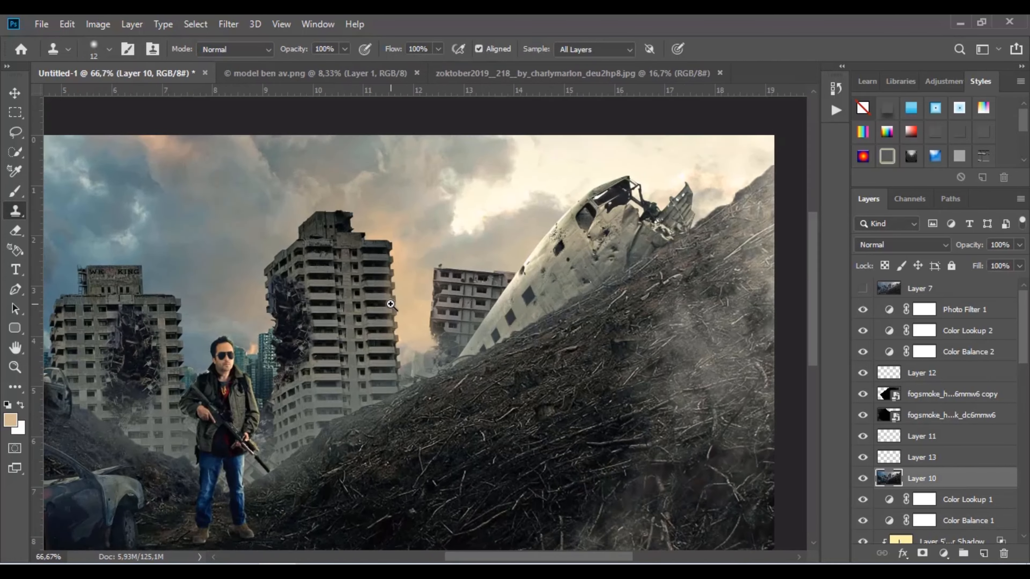
Step: On Layer 13, paint a warm glow between the central tower and the collapsed building with a soft 67 px brush at 18% opacity
scroll(420, 307, "up", 3)
left_click(940, 455)
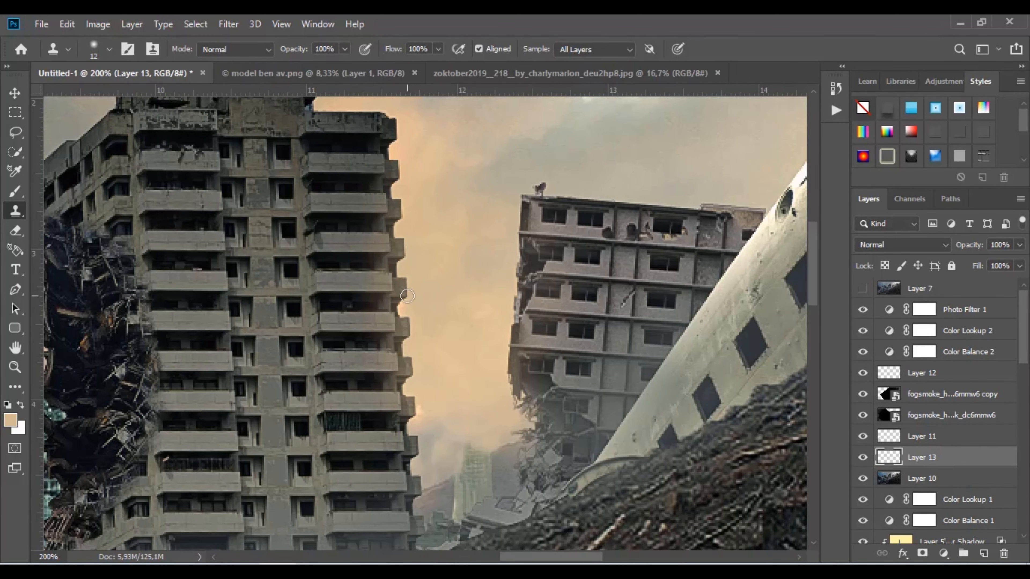
right_click(519, 262)
key("Return")
left_click_drag(345, 49, 296, 80)
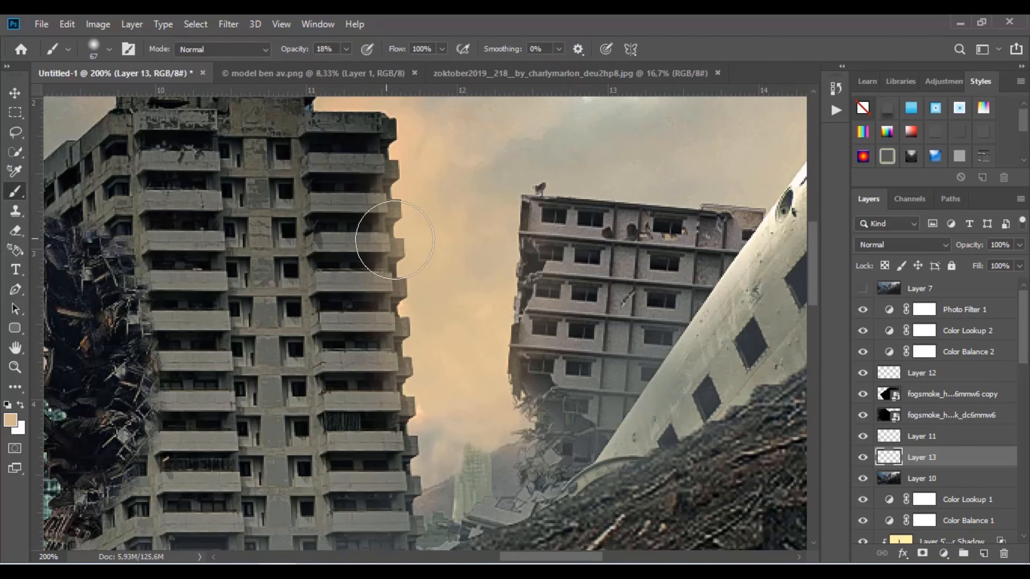
key("b")
mouse_move(505, 273)
left_mouse_down()
mouse_move(537, 252)
mouse_move(494, 225)
mouse_move(507, 356)
left_mouse_up()
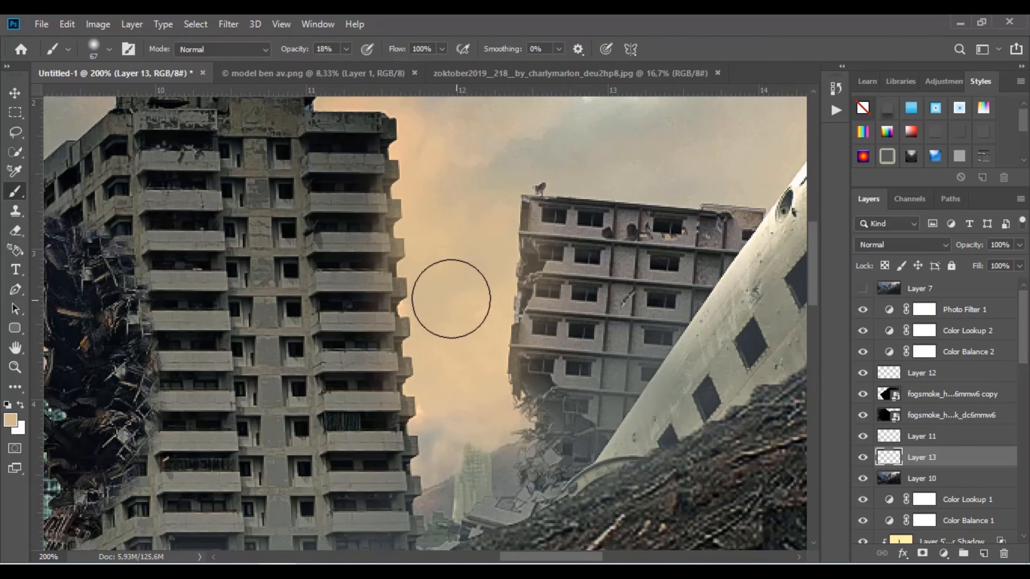
Step: Extend the soft warm light over the edges of the central tower and the collapsed building beside it on Layer 13
left_click_drag(204, 237, 490, 257)
mouse_move(375, 276)
left_mouse_down()
mouse_move(317, 338)
mouse_move(329, 390)
mouse_move(302, 202)
mouse_move(387, 127)
left_mouse_up()
mouse_move(575, 115)
left_mouse_down()
mouse_move(550, 209)
mouse_move(551, 171)
mouse_move(546, 182)
mouse_move(630, 211)
mouse_move(593, 212)
left_mouse_up()
left_click(485, 202, "alt")
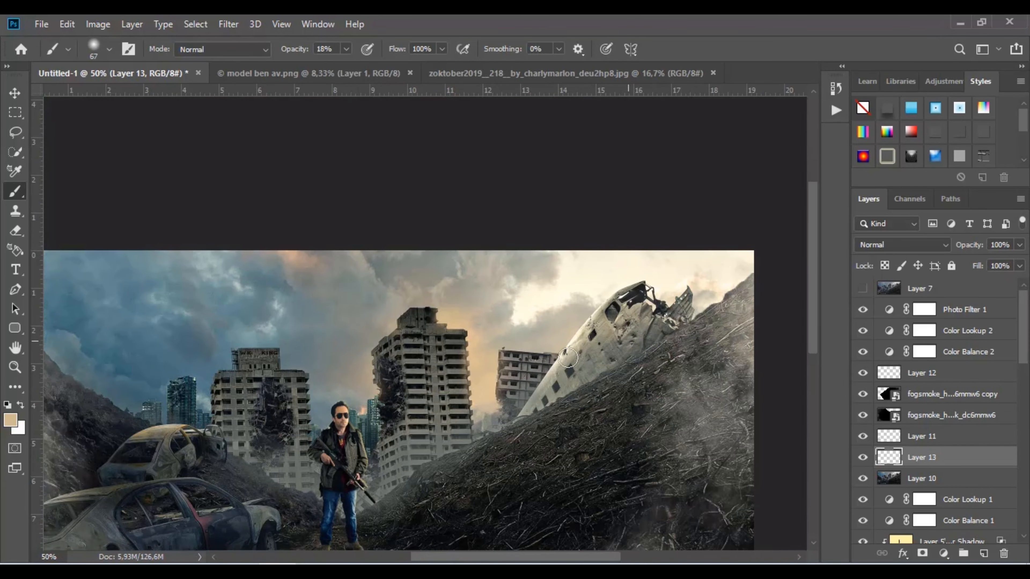
Step: Paint the same soft light along the left tower's right edge and check the whole composite
left_click(289, 400, "ctrl")
left_click(289, 399, "ctrl")
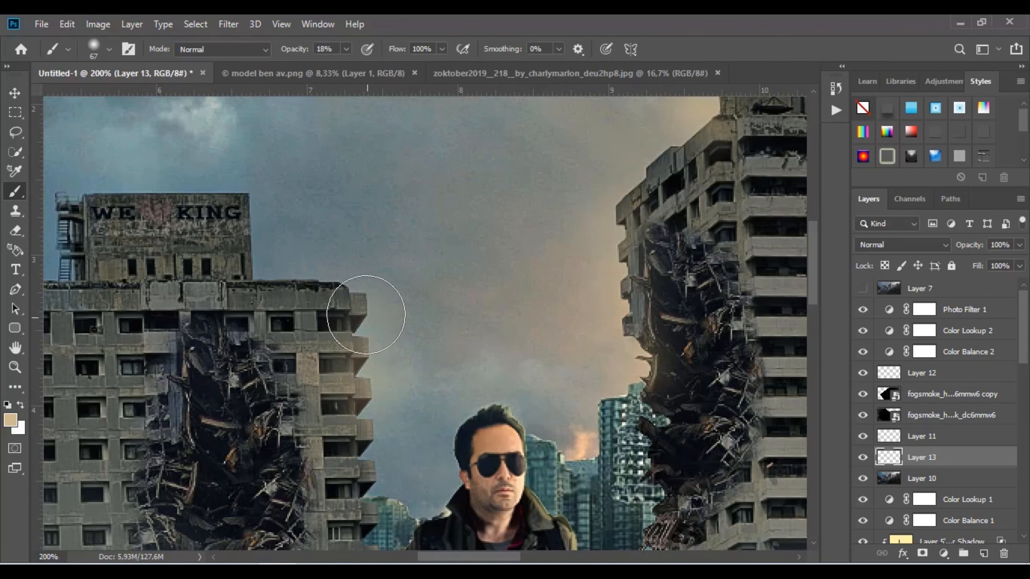
left_click_drag(363, 443, 364, 449)
left_click(340, 372, "alt")
left_click(340, 372, "alt")
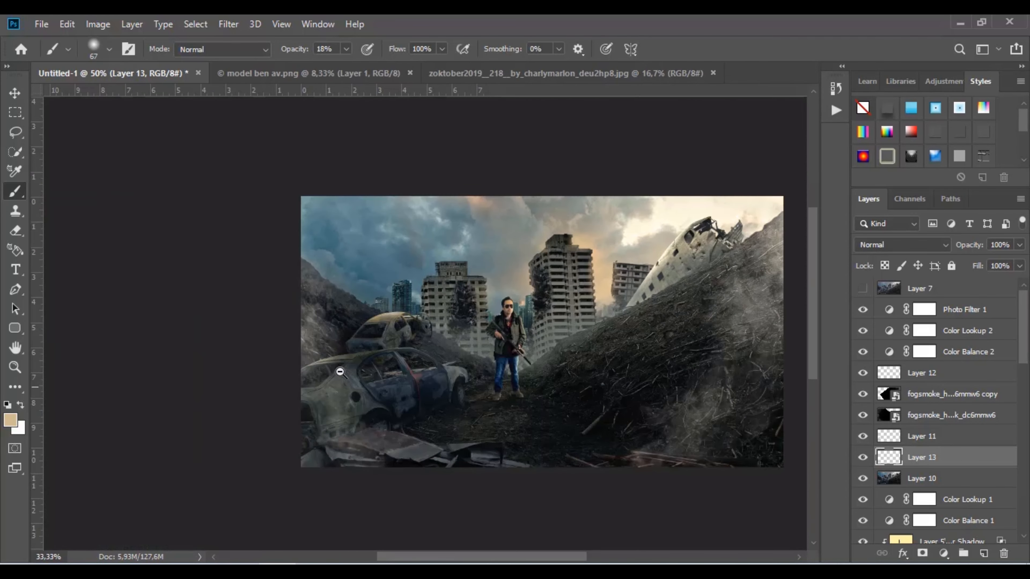
left_click_drag(649, 361, 598, 342)
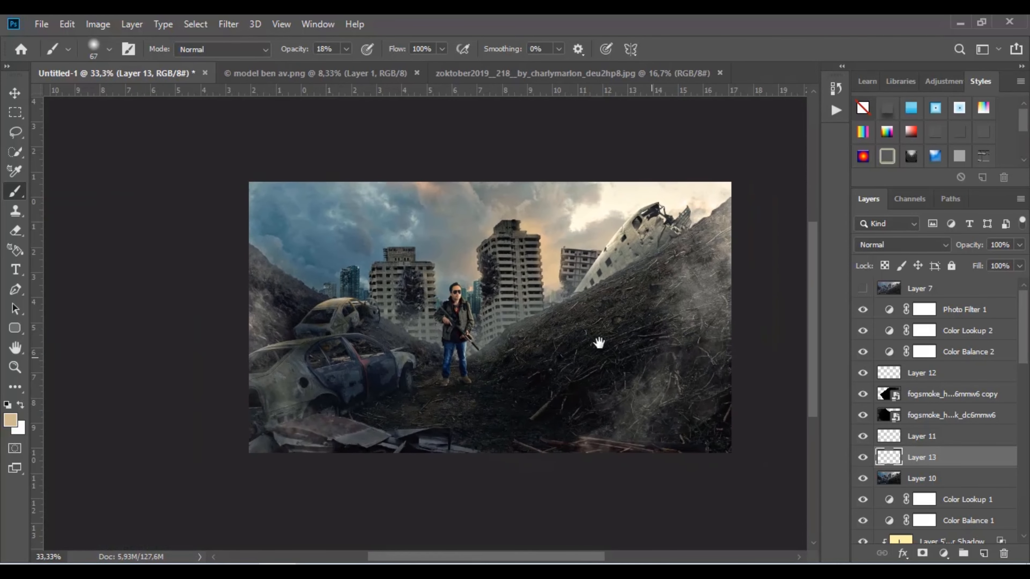
key("m")
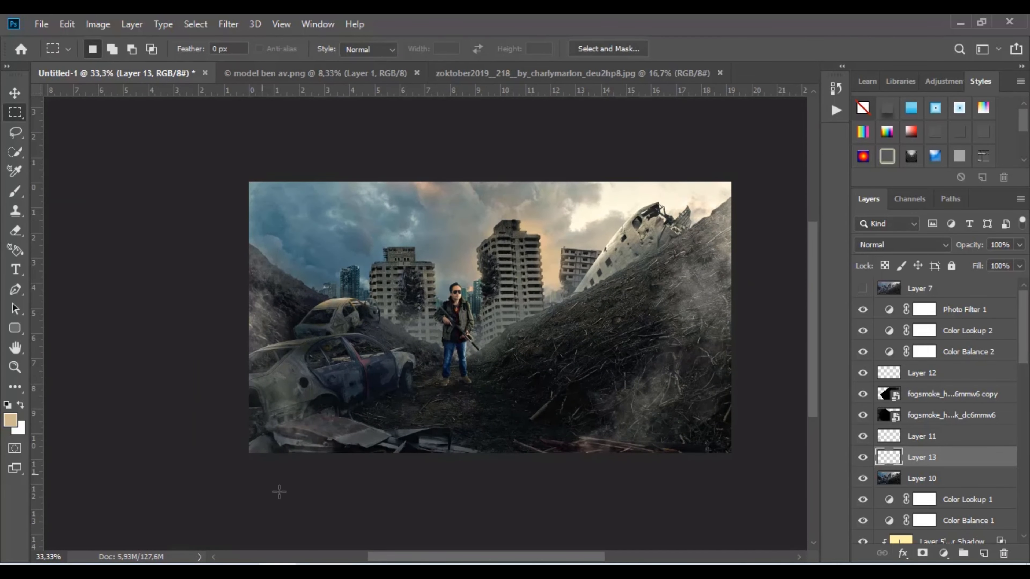